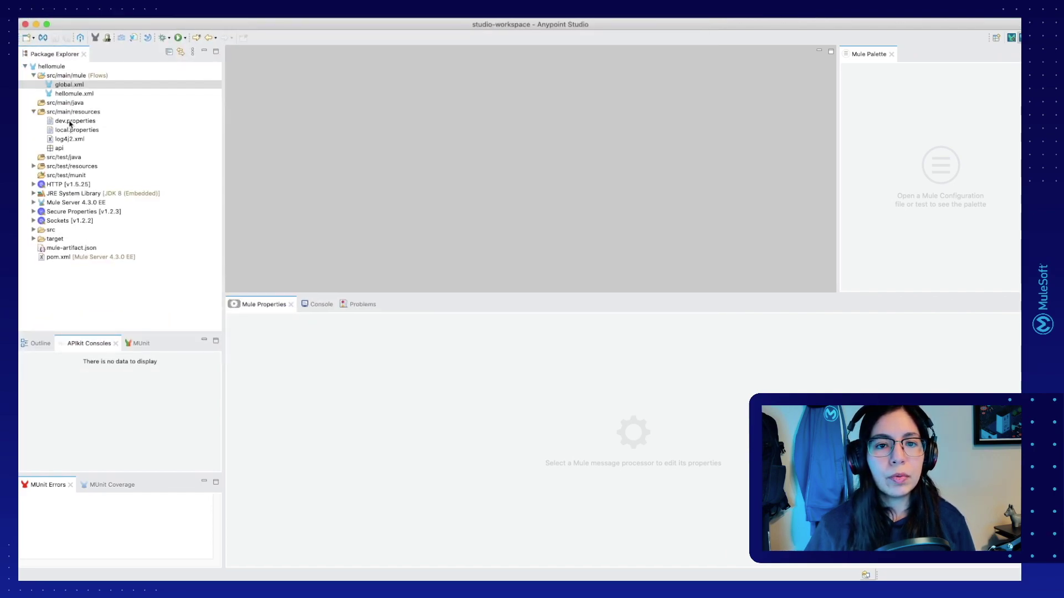
# Step: Create an empty local.secure.properties file in src/main/resources
pyautogui.click(70, 114)
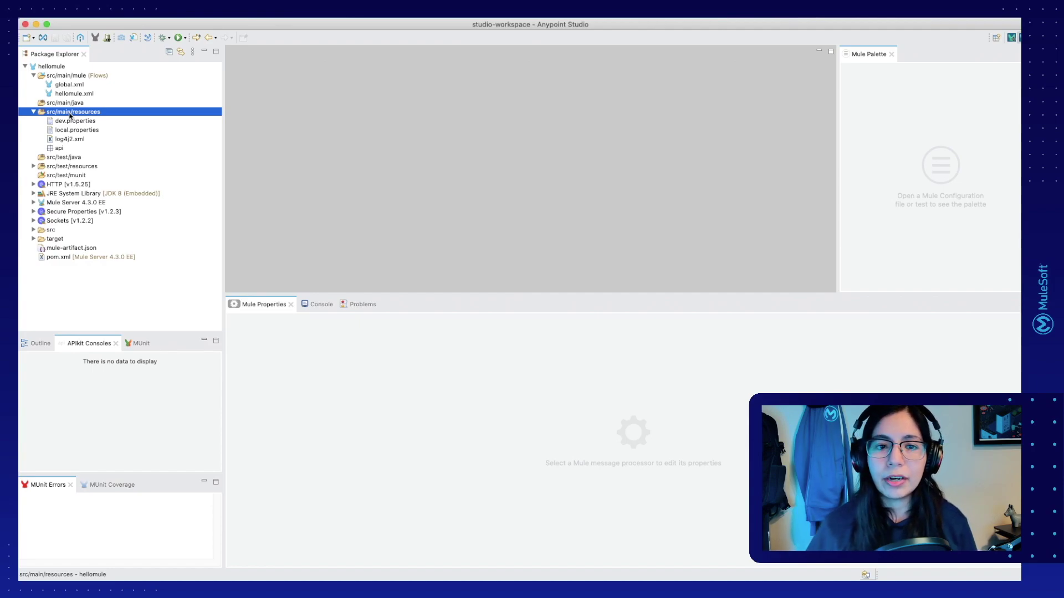
pyautogui.rightClick(71, 116)
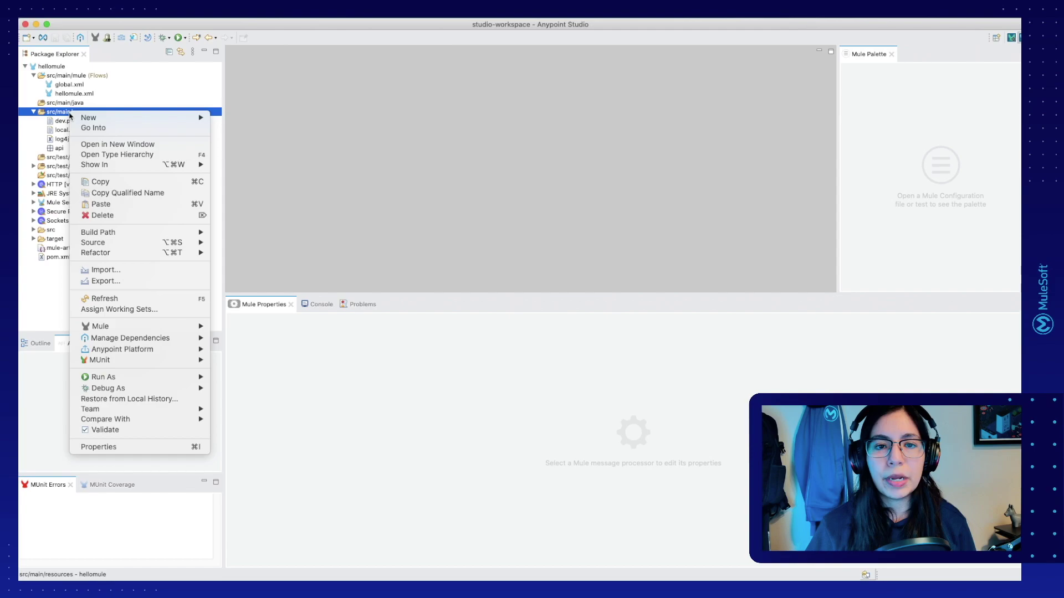
pyautogui.moveTo(139, 119)
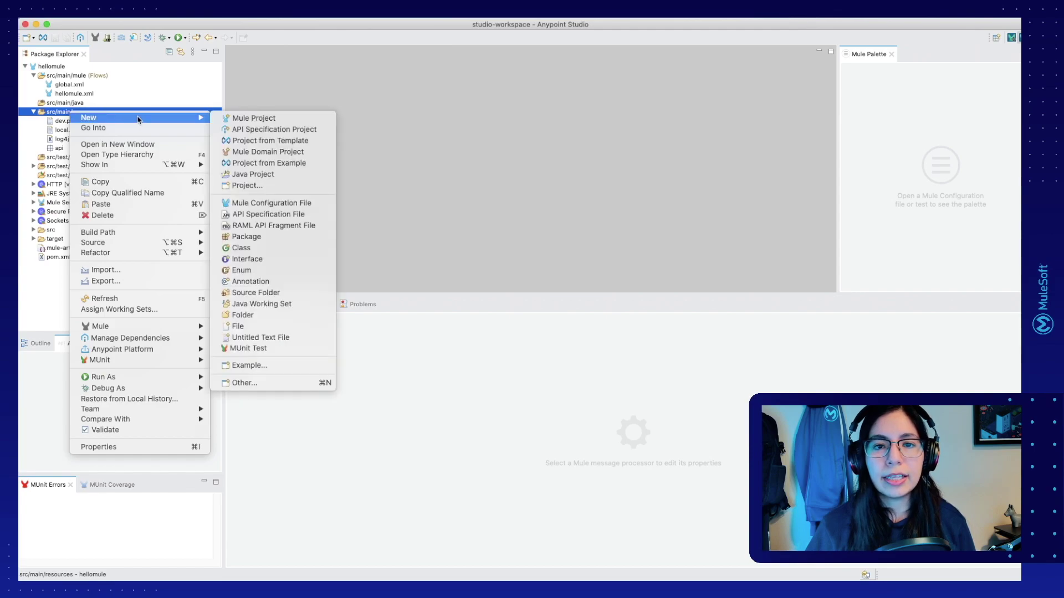
pyautogui.click(233, 327)
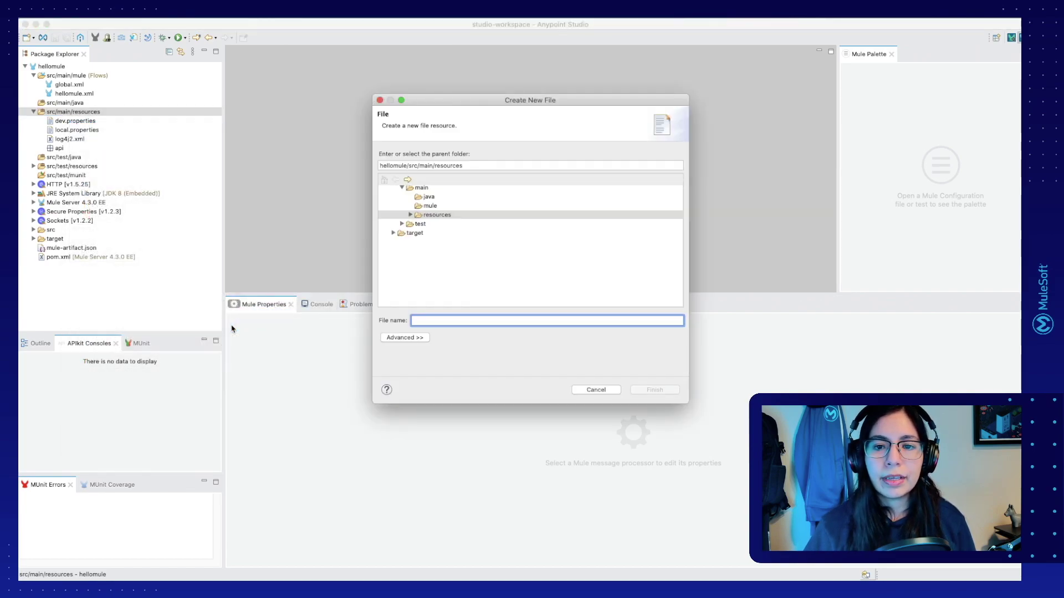
pyautogui.write('local.secure.properties')
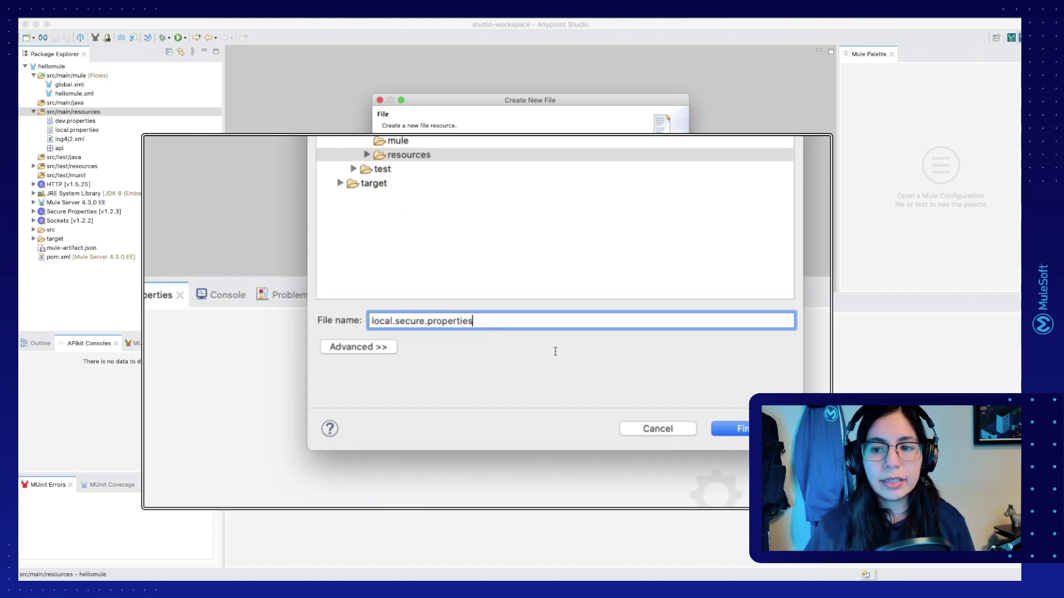
pyautogui.press('Return')
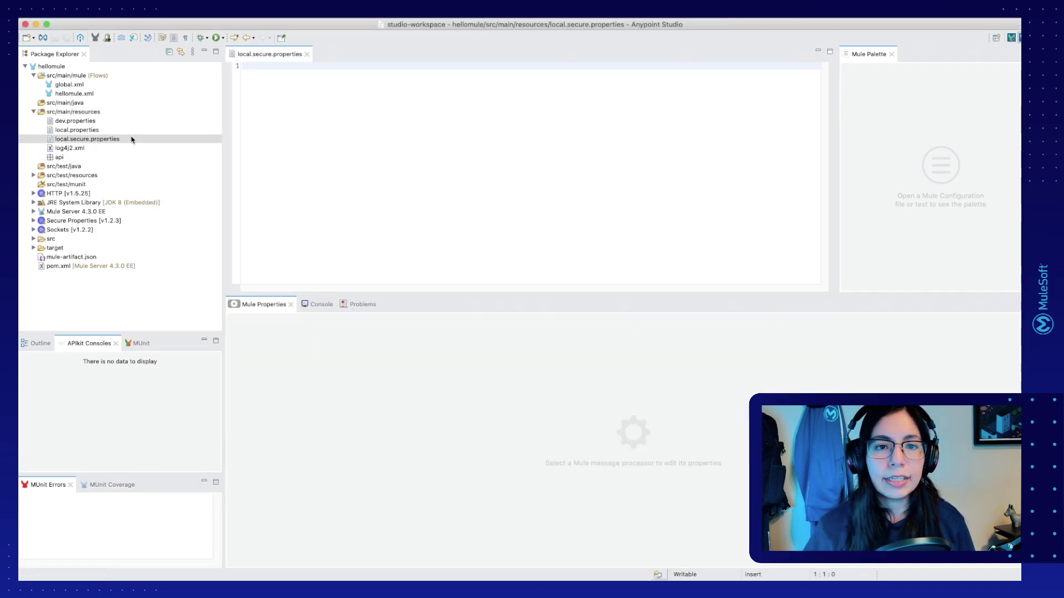
# Step: Create dev.secure.properties in the same folder and show both files stacked in the editor
pyautogui.rightClick(96, 114)
pyautogui.moveTo(128, 118)
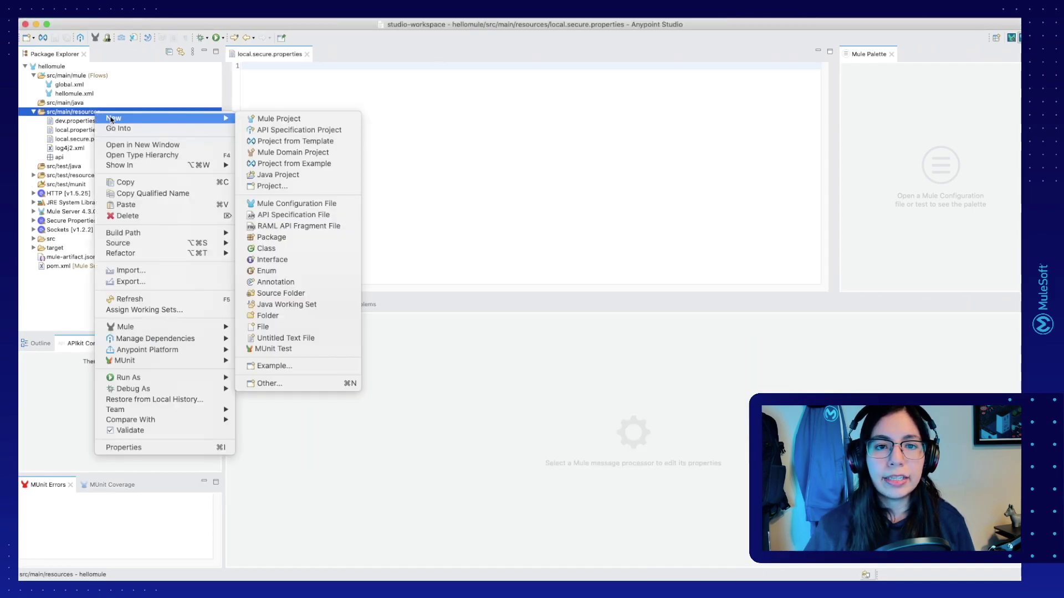
pyautogui.click(282, 327)
pyautogui.write('dev.secure.properties')
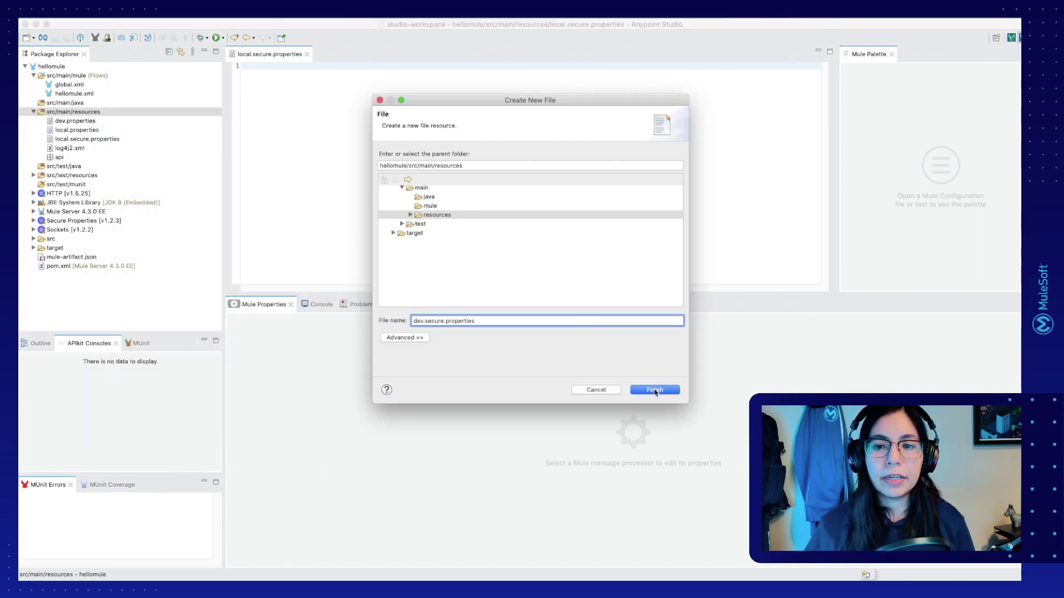
pyautogui.click(655, 390)
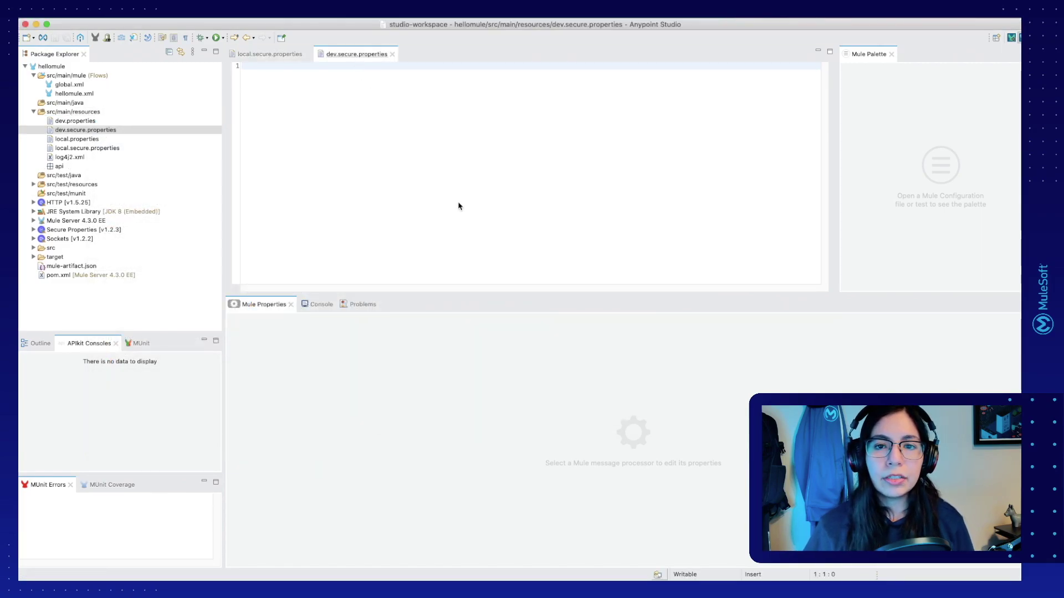
pyautogui.moveTo(499, 228); pyautogui.dragTo(498, 227)
# Step: Paste example.username and example.password entries, edit their values, save both files, and close dev.secure.properties
pyautogui.click(417, 138)
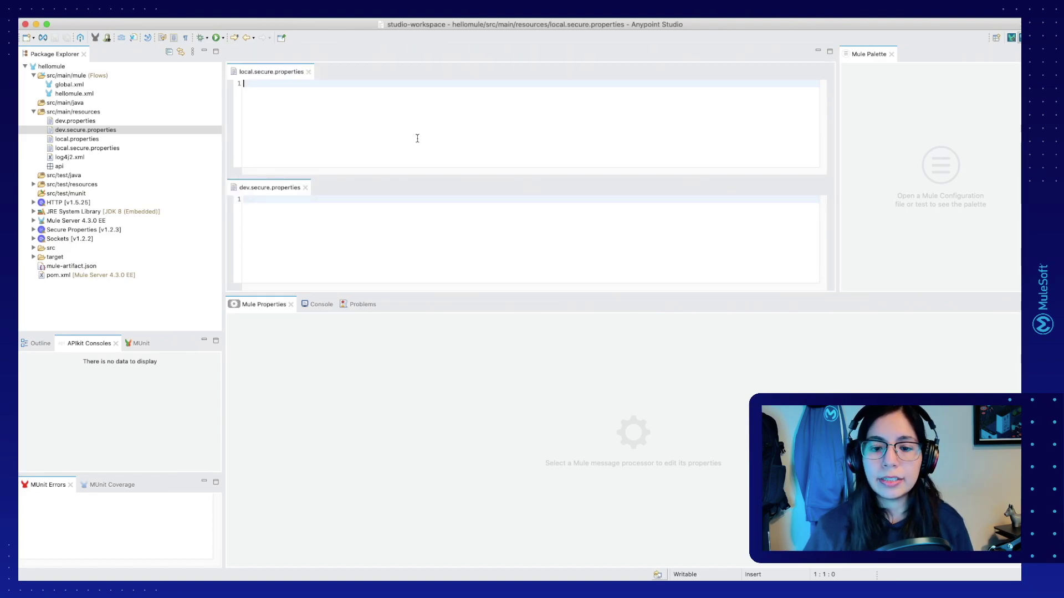
pyautogui.press('super+v')
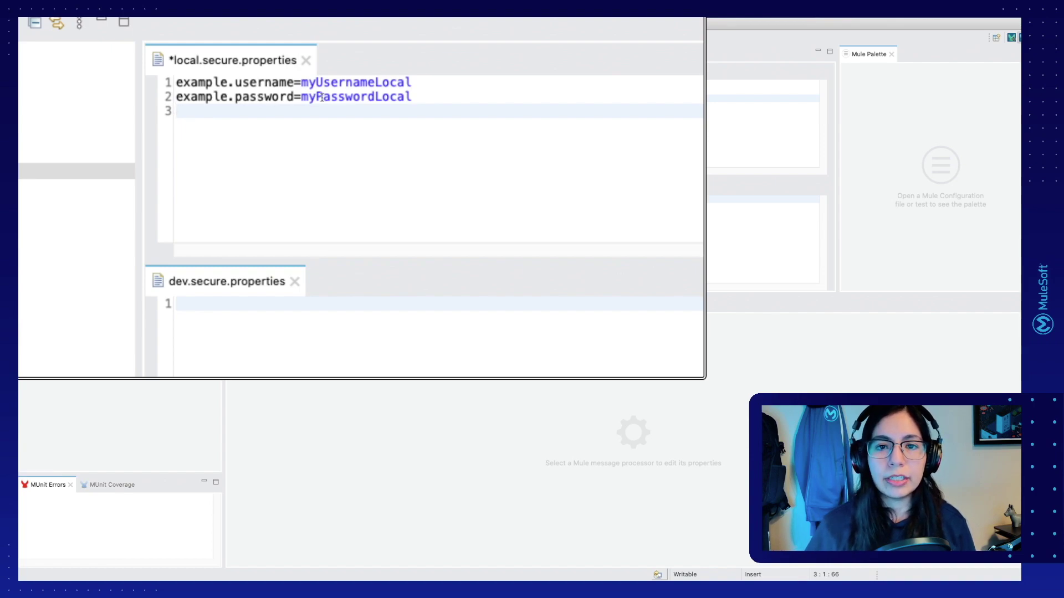
pyautogui.doubleClick(358, 82)
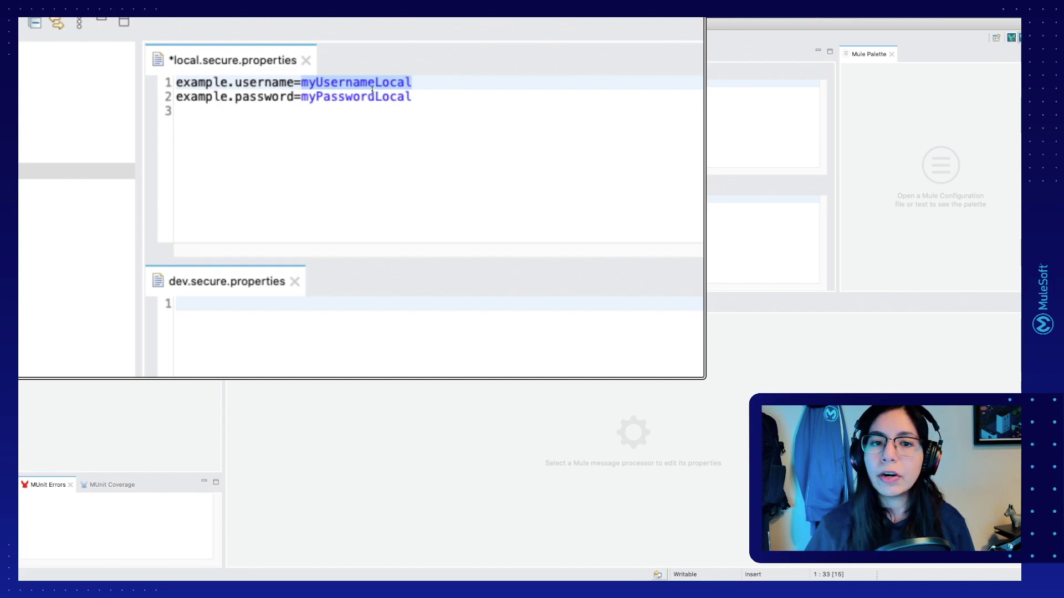
pyautogui.doubleClick(360, 98)
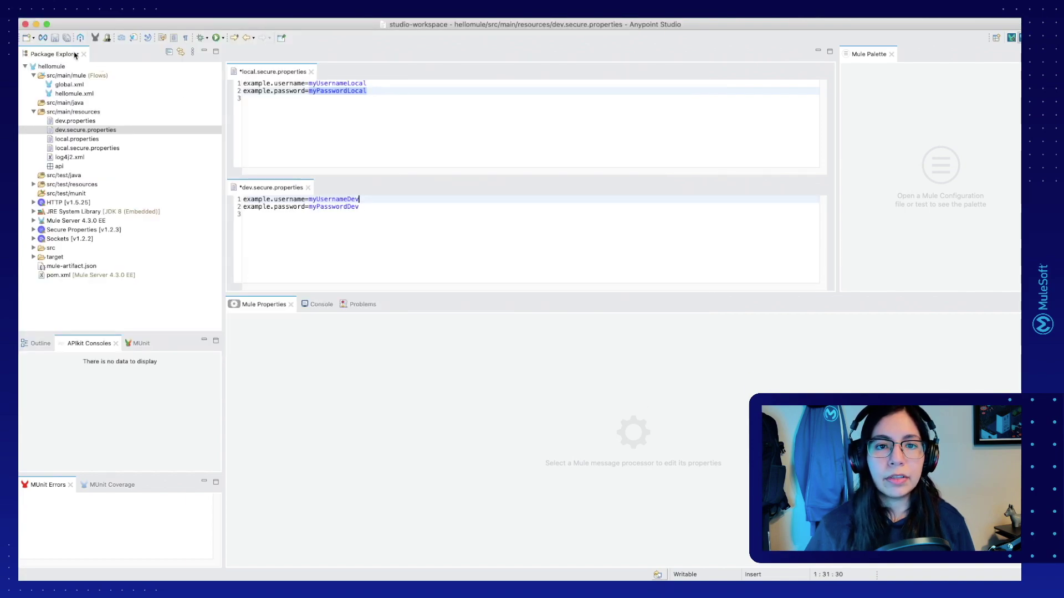
pyautogui.click(67, 38)
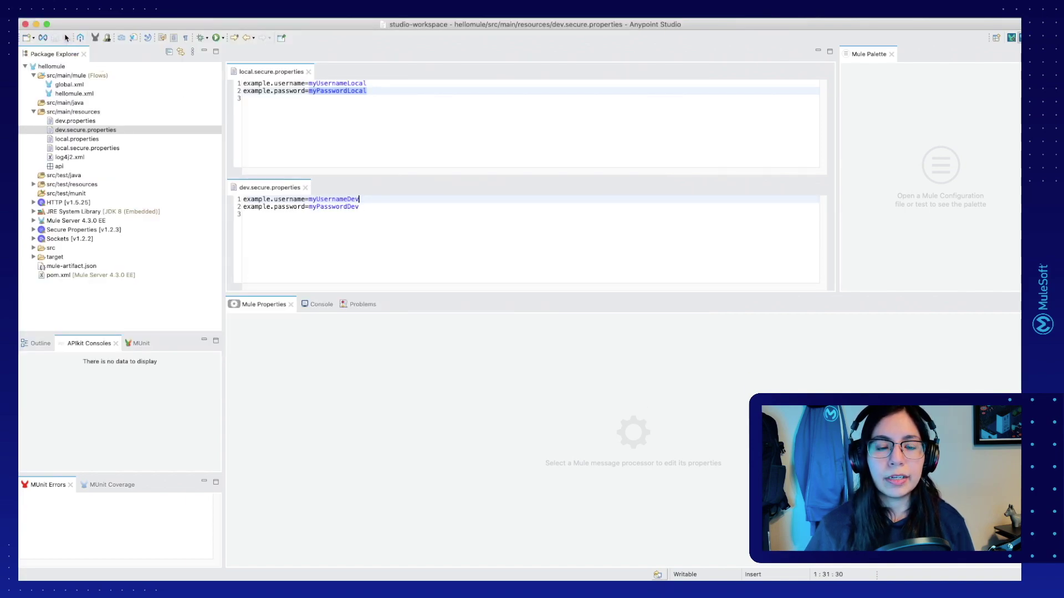
pyautogui.click(385, 229)
pyautogui.press('super+w')
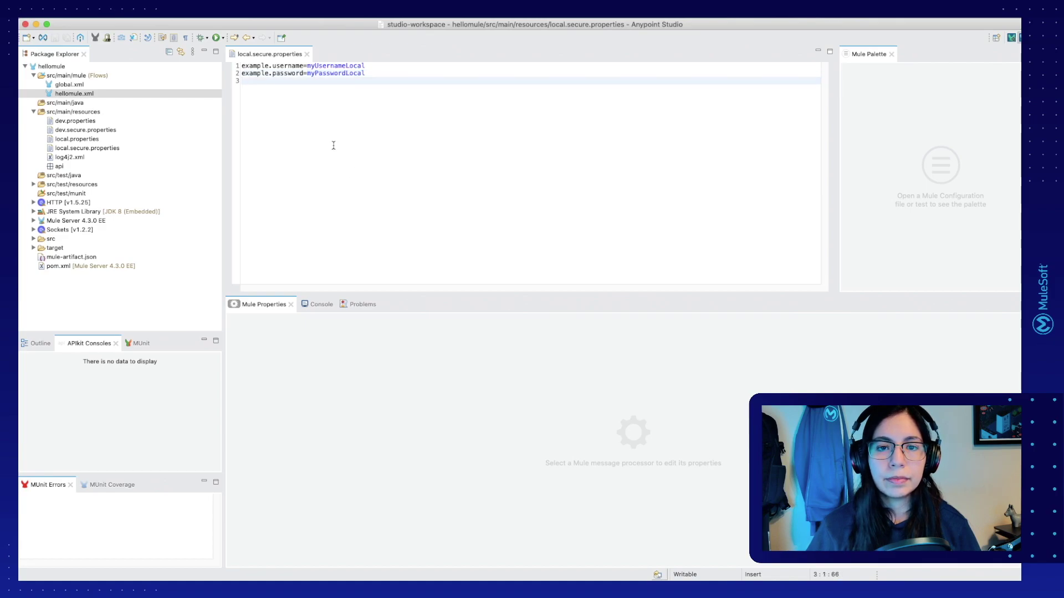
# Step: From hellomule.xml, search Exchange for 'mule secure configuration properties' and add that module as a dependency
pyautogui.press('super+w')
pyautogui.doubleClick(88, 95)
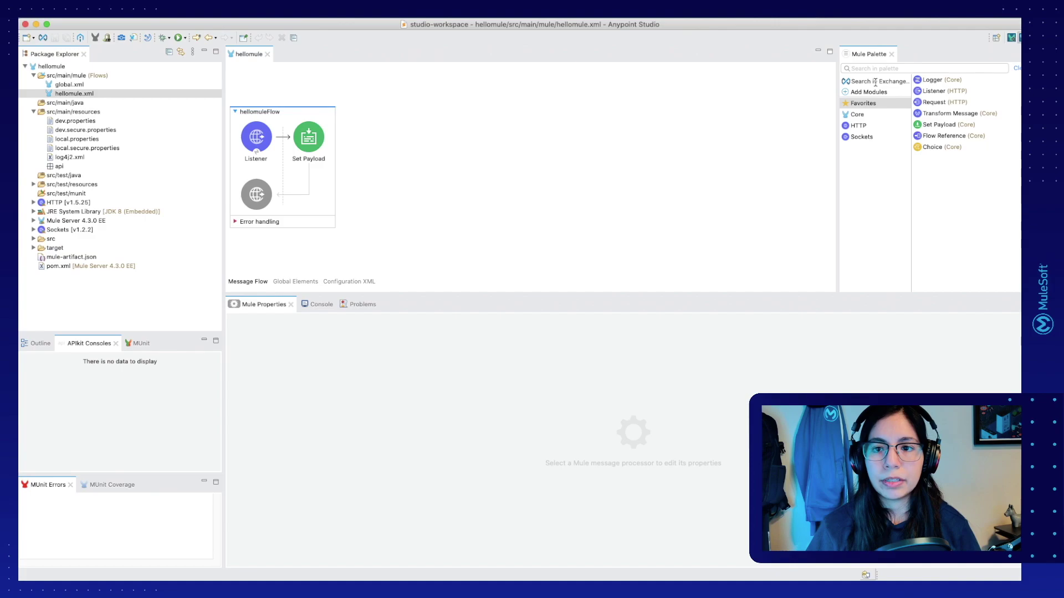
pyautogui.click(875, 82)
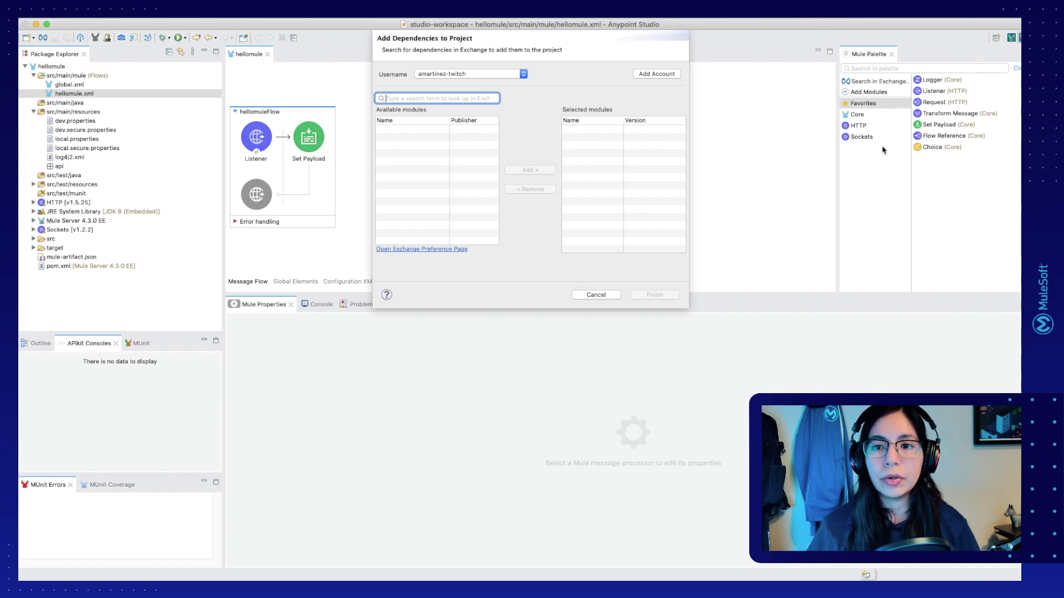
pyautogui.write('mule secure')
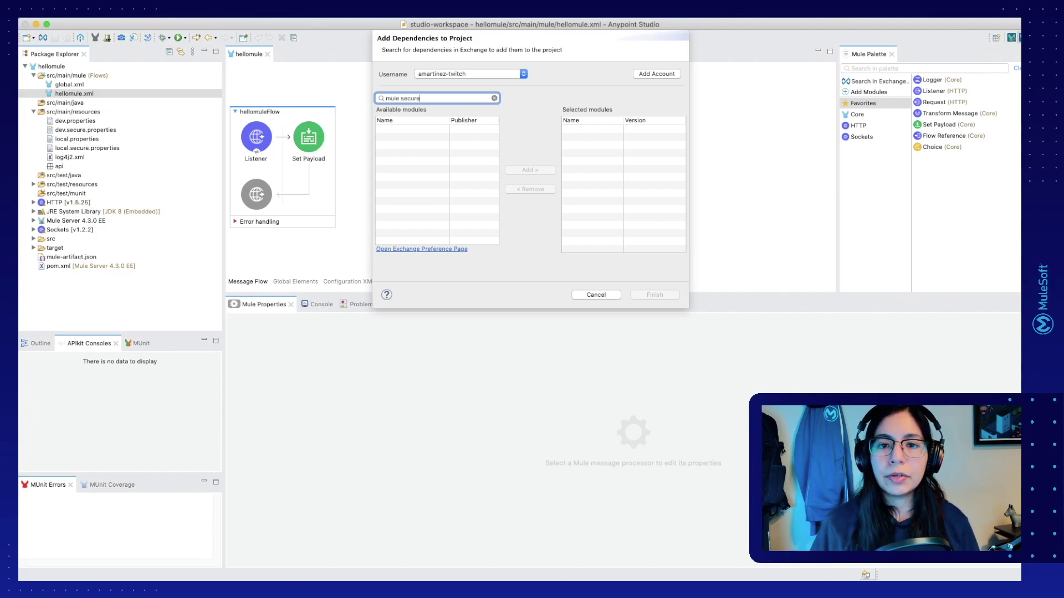
pyautogui.write(' configurat')
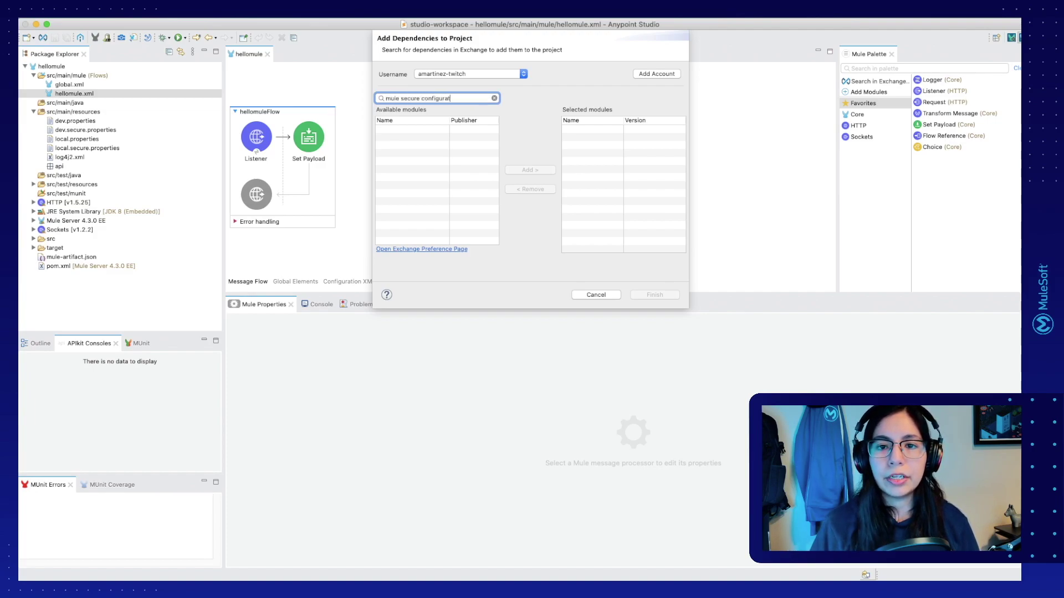
pyautogui.write('ion properties')
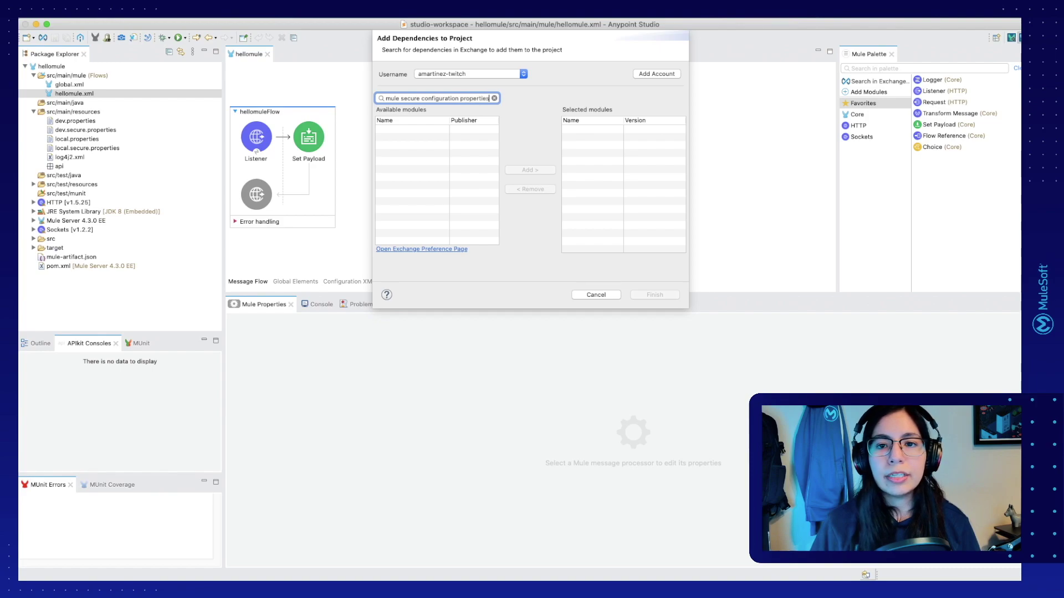
pyautogui.press('Return')
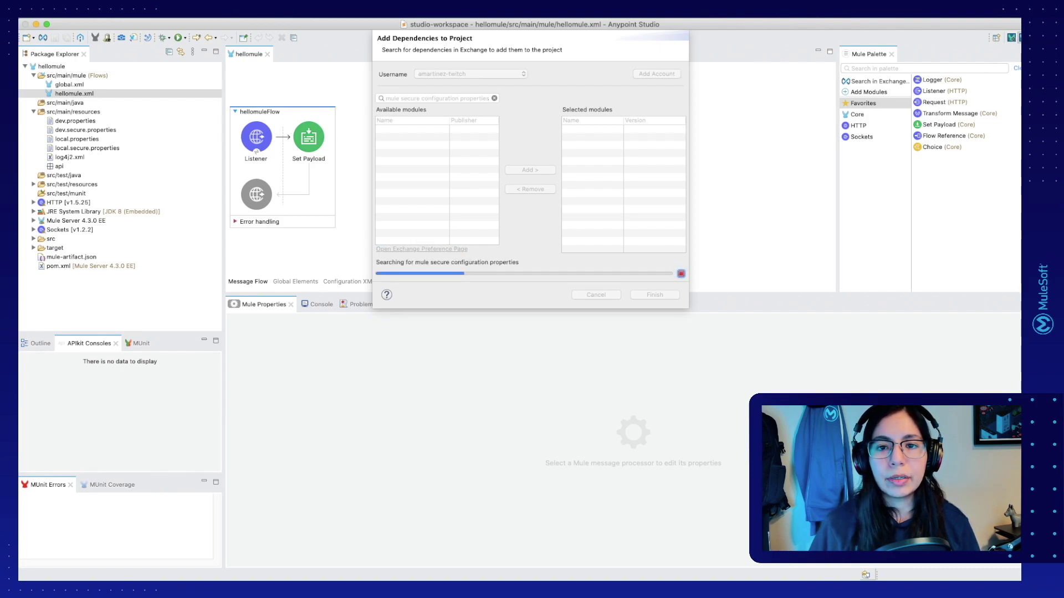
pyautogui.click(427, 131)
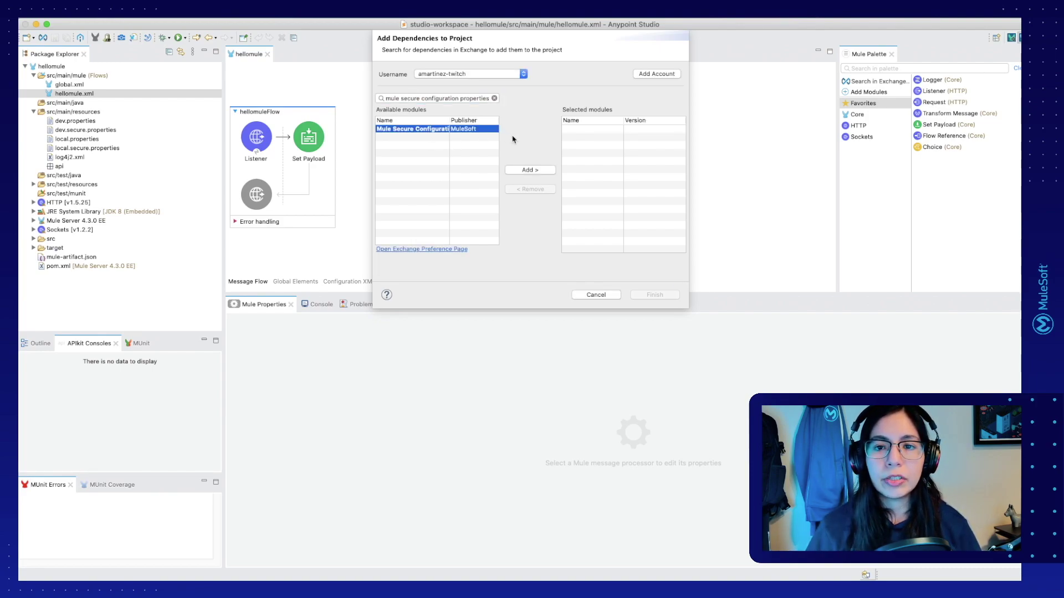
pyautogui.click(525, 172)
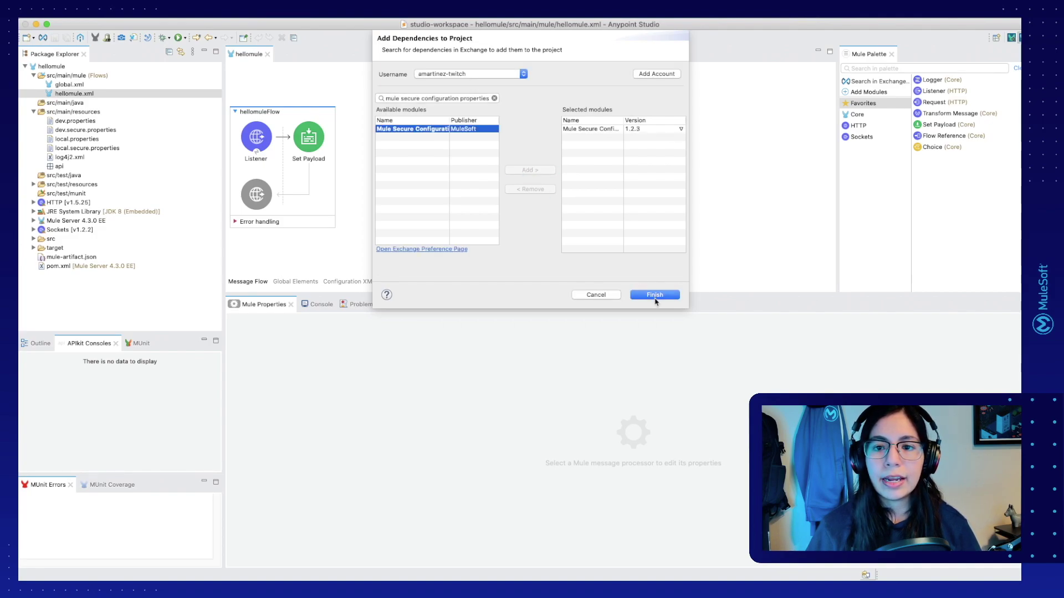
pyautogui.click(654, 295)
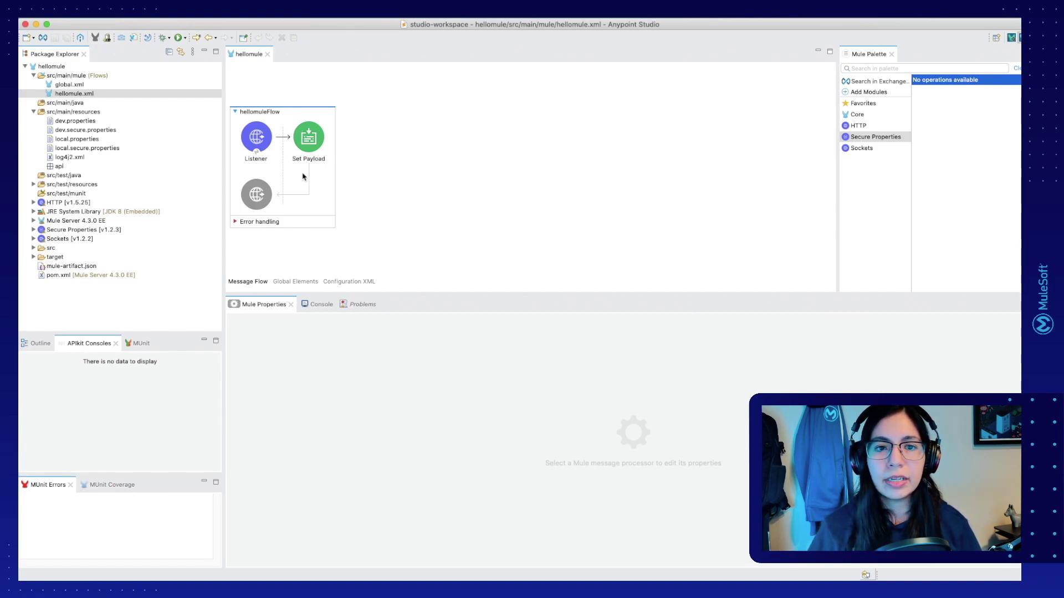
# Step: In global.xml's Global Elements view, create a Secure Properties Config element by filtering types for 'secure'
pyautogui.click(89, 85)
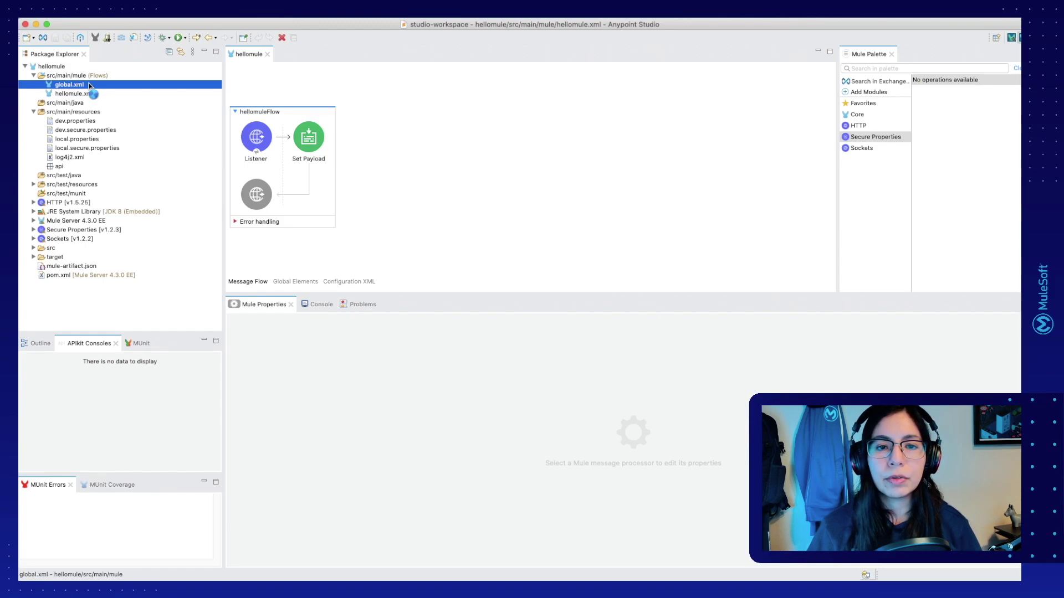
pyautogui.doubleClick(90, 86)
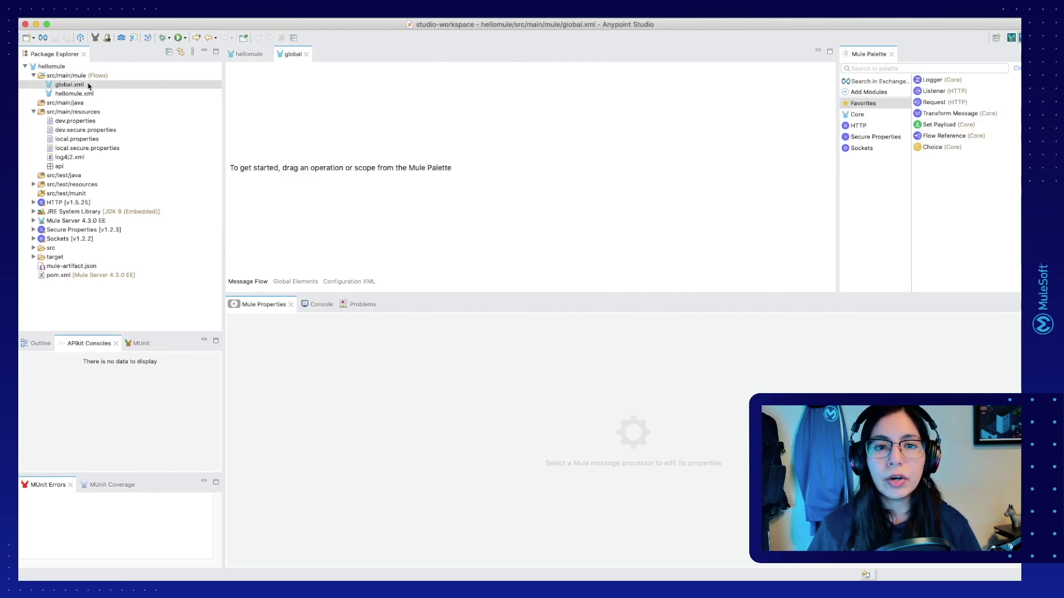
pyautogui.click(295, 283)
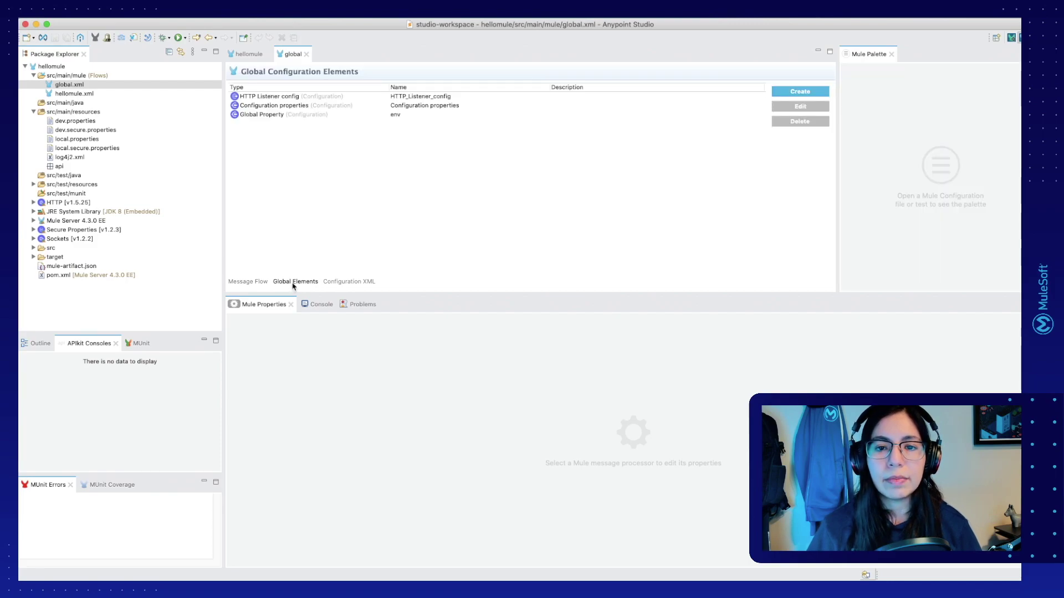
pyautogui.click(794, 93)
pyautogui.write('secure')
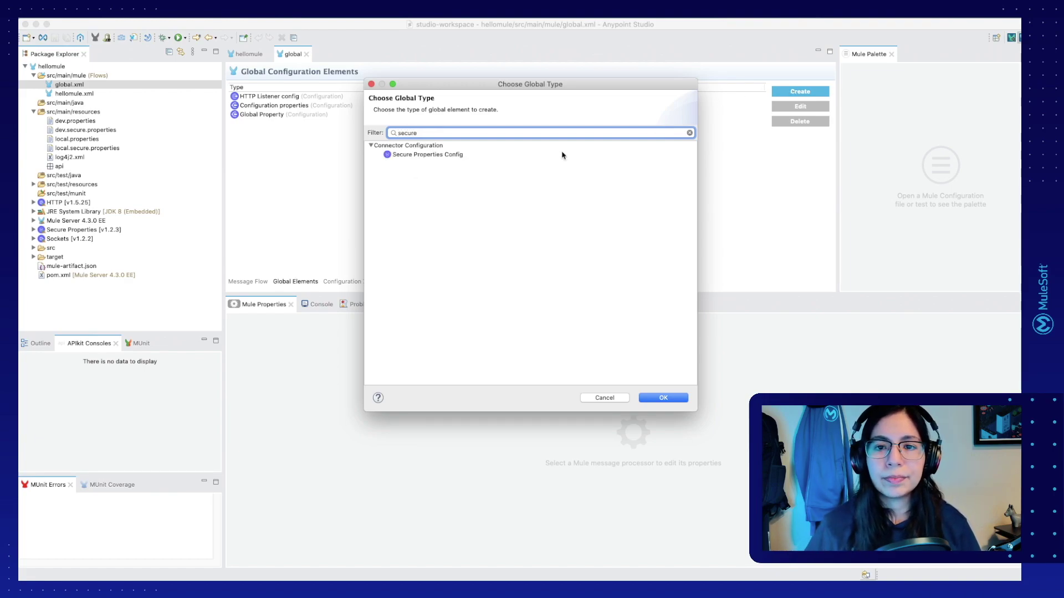
pyautogui.click(453, 157)
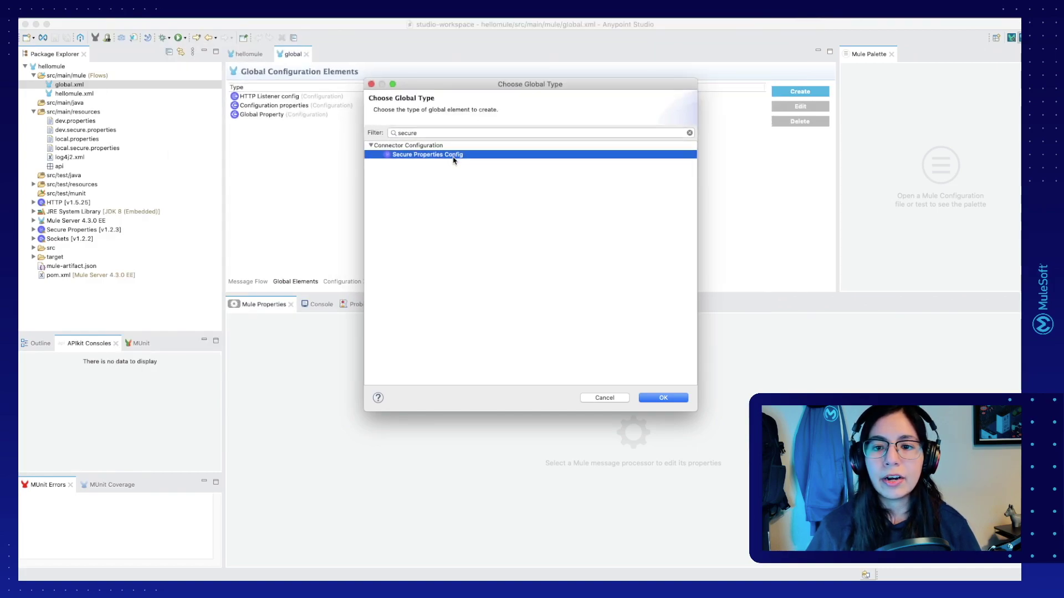
pyautogui.doubleClick(452, 157)
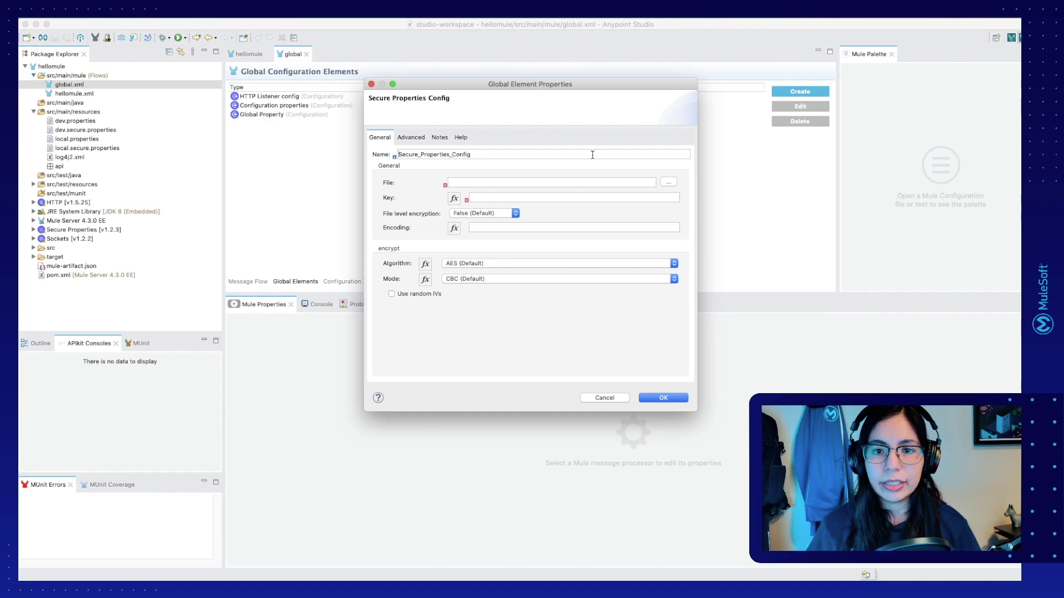
# Step: Set File to ${env}.secure.properties, highlighting the env placeholder, and set Key to ${secure.key}
pyautogui.click(560, 181)
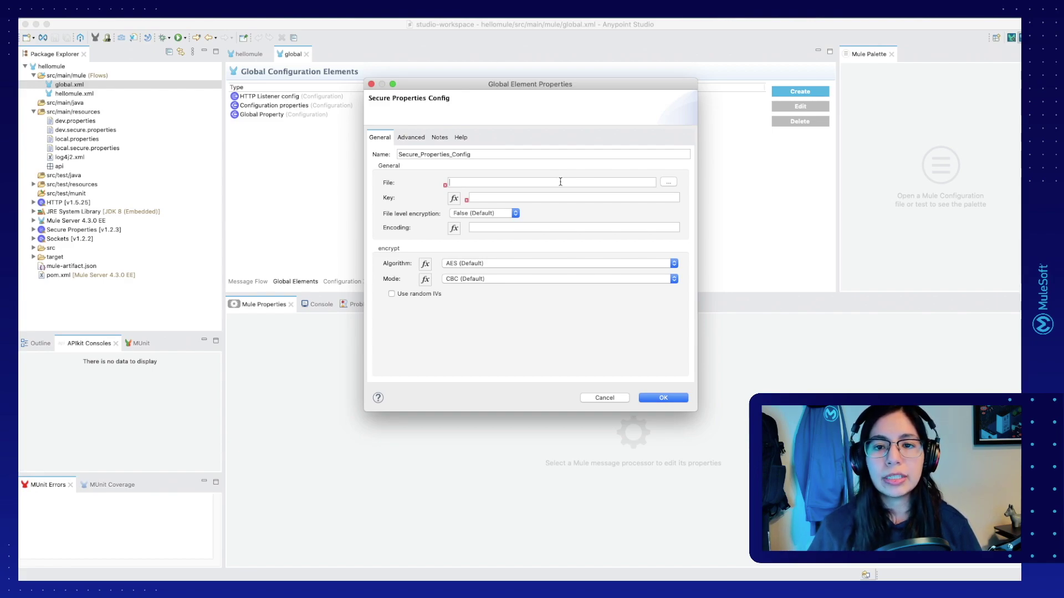
pyautogui.write('${env}.secure.properties')
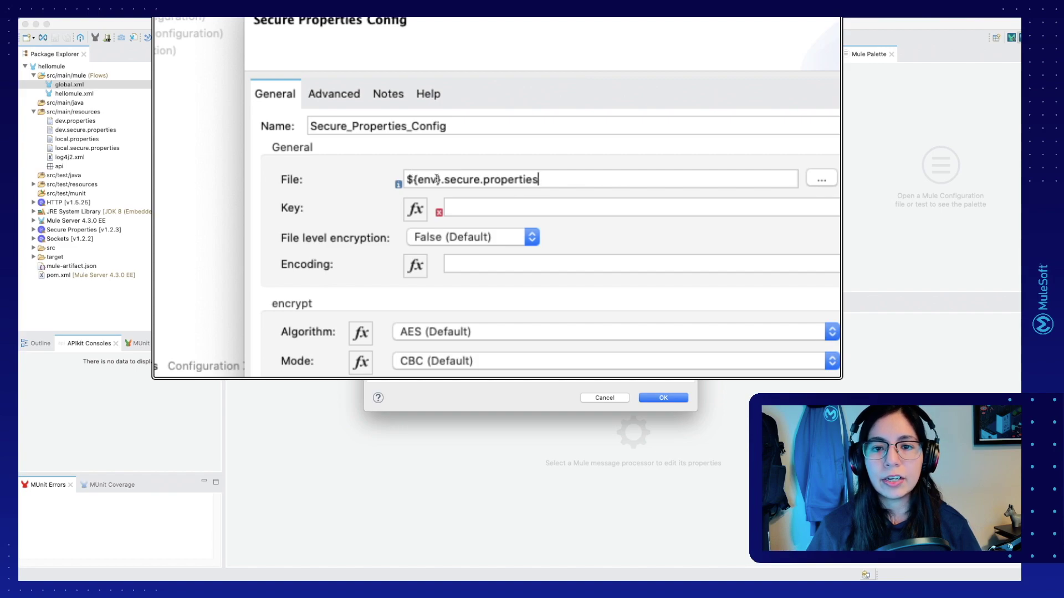
pyautogui.click(414, 180)
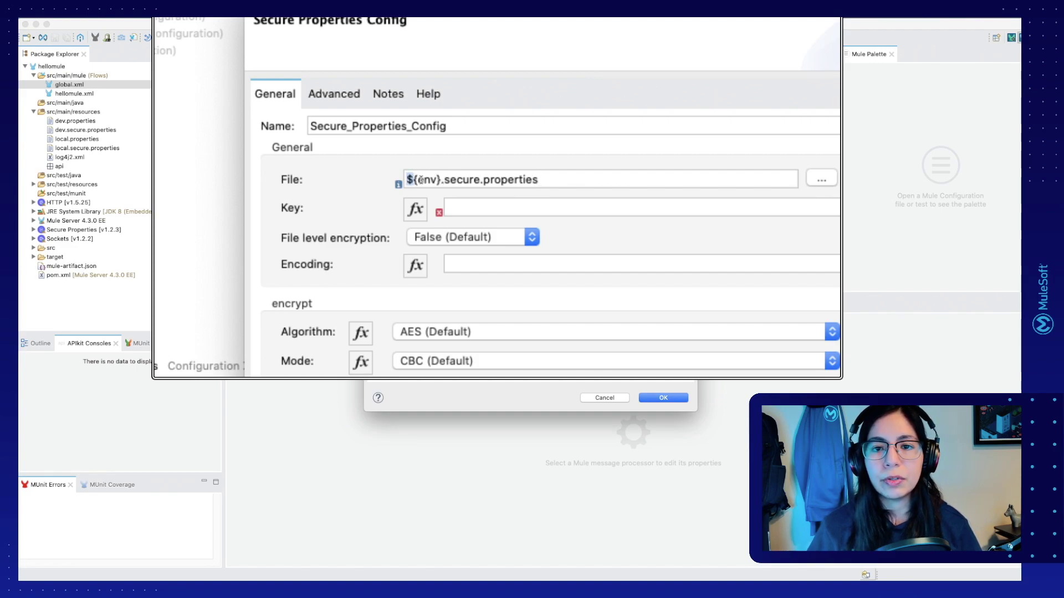
pyautogui.doubleClick(433, 180)
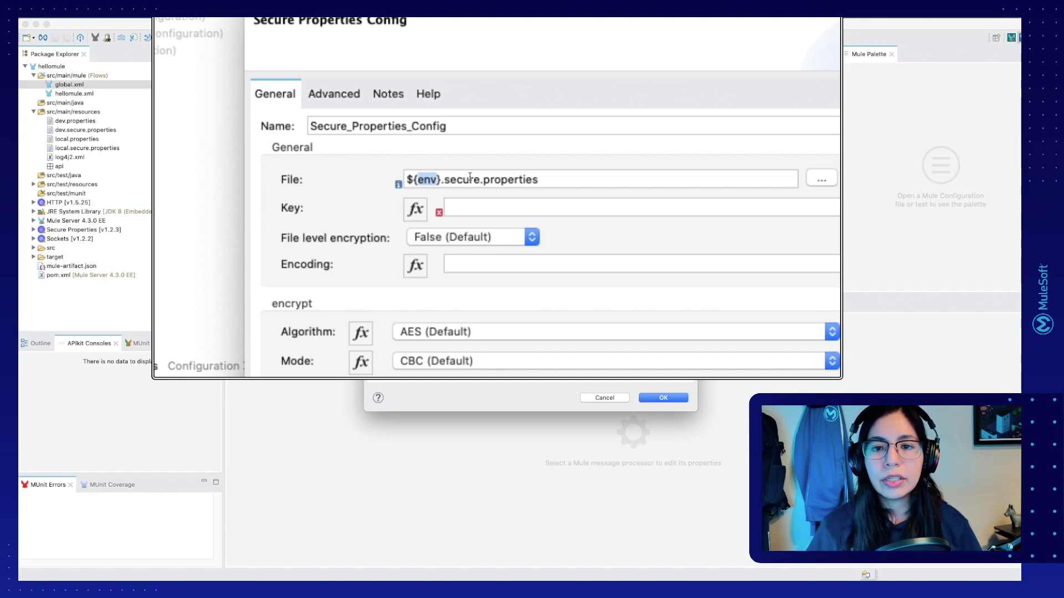
pyautogui.click(568, 184)
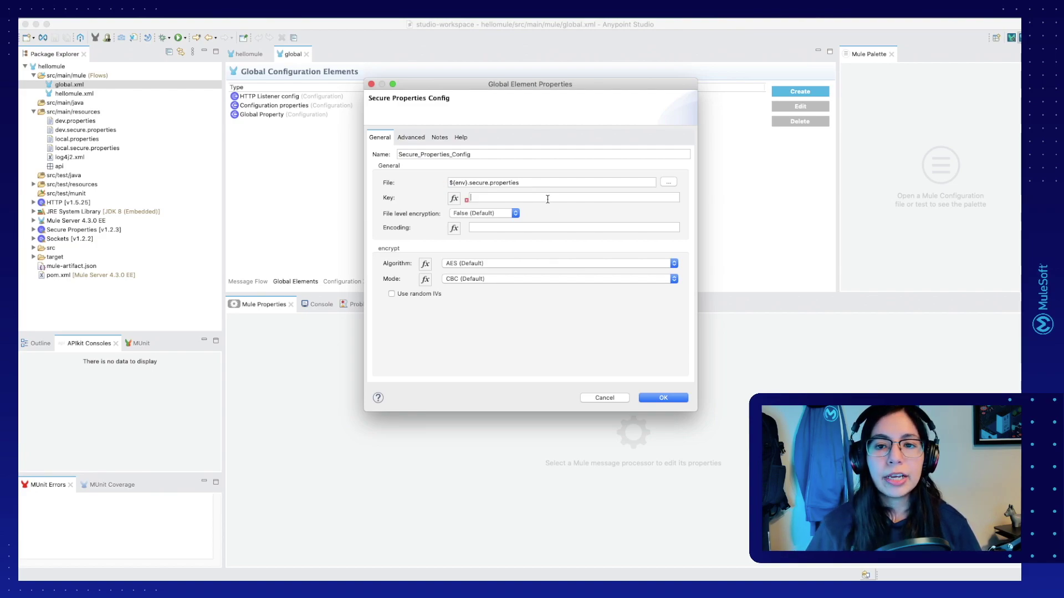
pyautogui.write('${secure.key}')
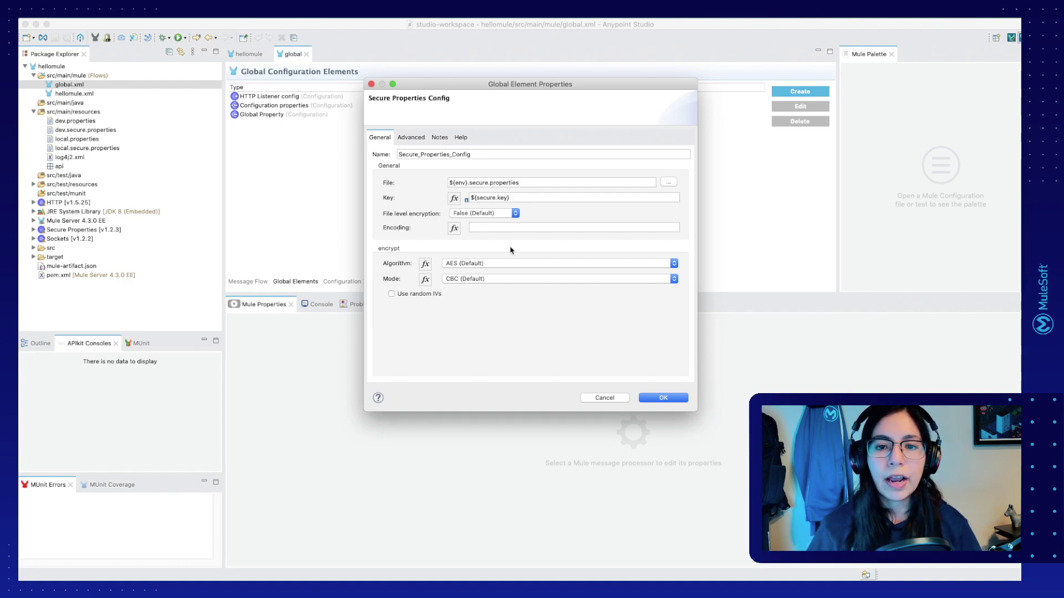
# Step: Choose Blowfish as the encryption algorithm
pyautogui.click(492, 263)
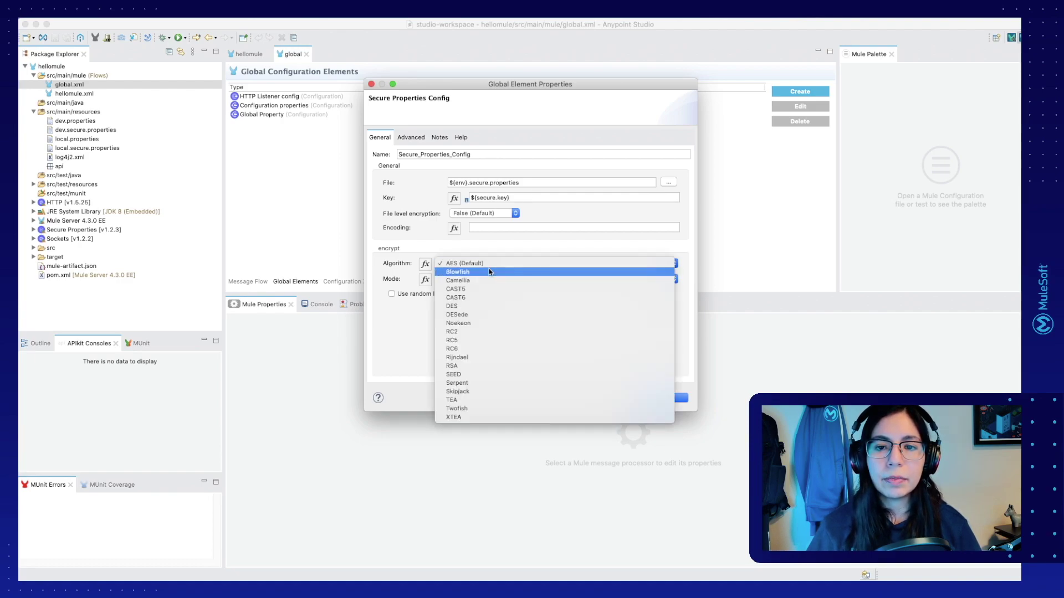
pyautogui.click(490, 272)
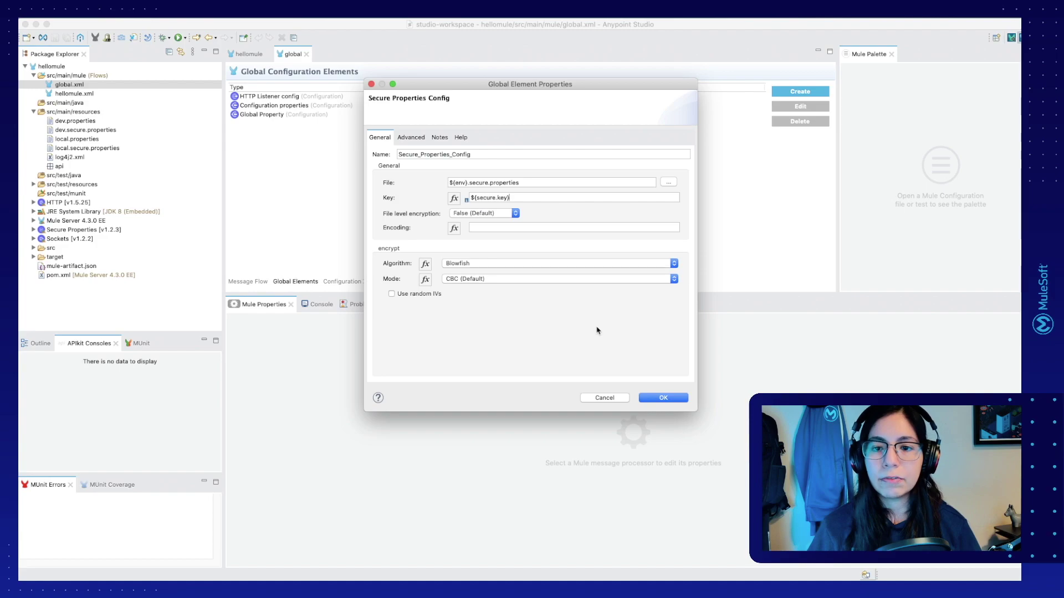
# Step: Confirm the Secure Properties Config, save global.xml, and show Favorites in the hellomule flow
pyautogui.click(662, 399)
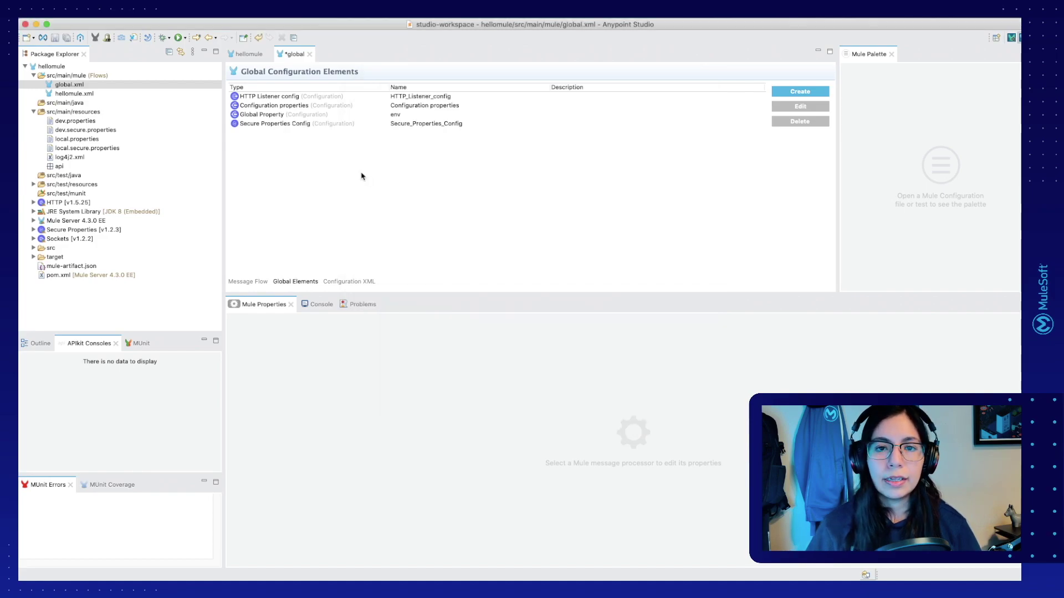
pyautogui.press('super+s')
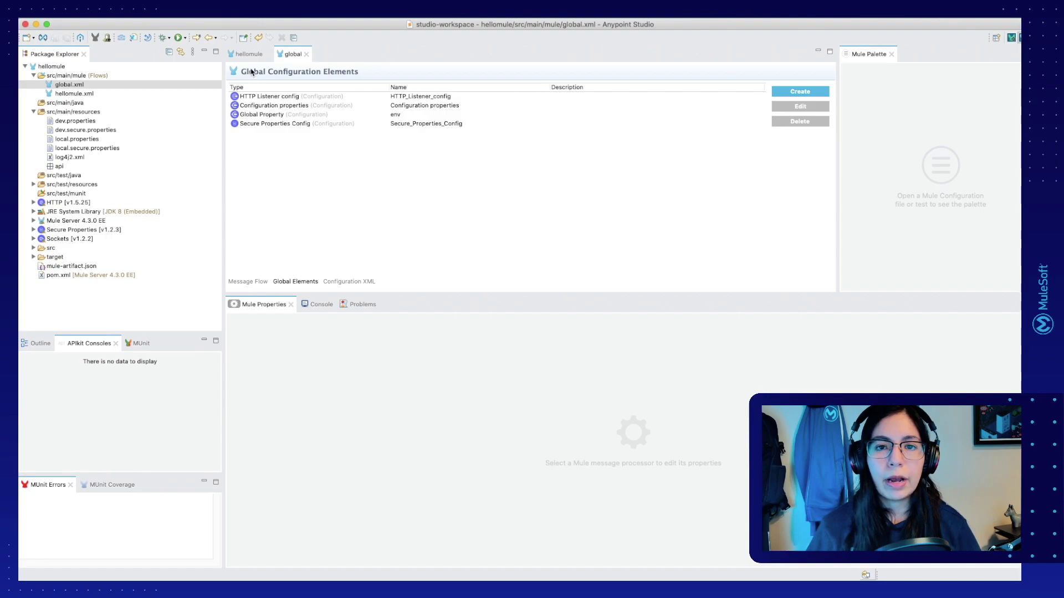
pyautogui.click(247, 54)
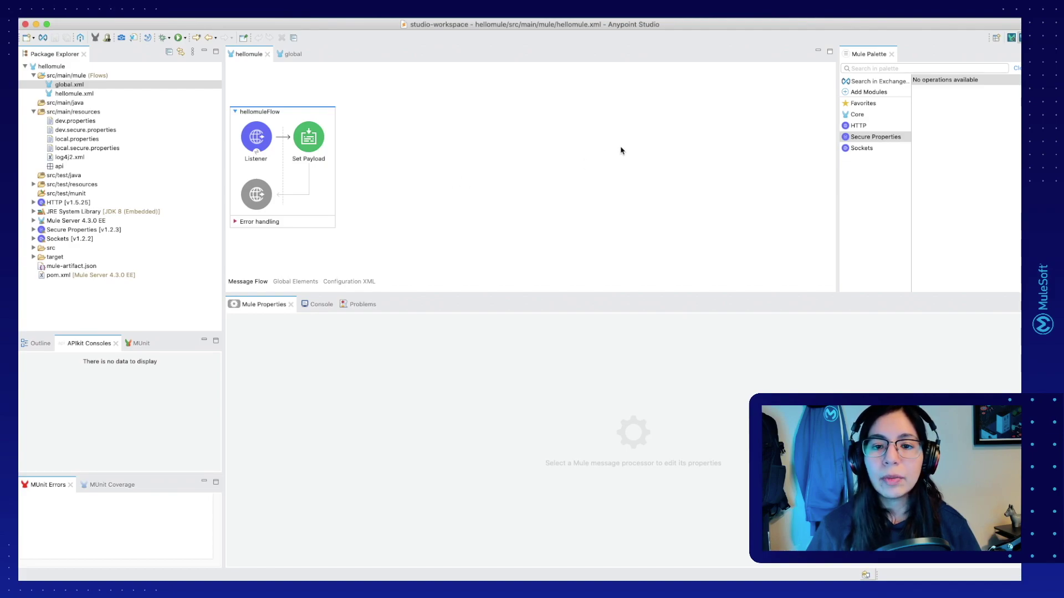
pyautogui.click(855, 109)
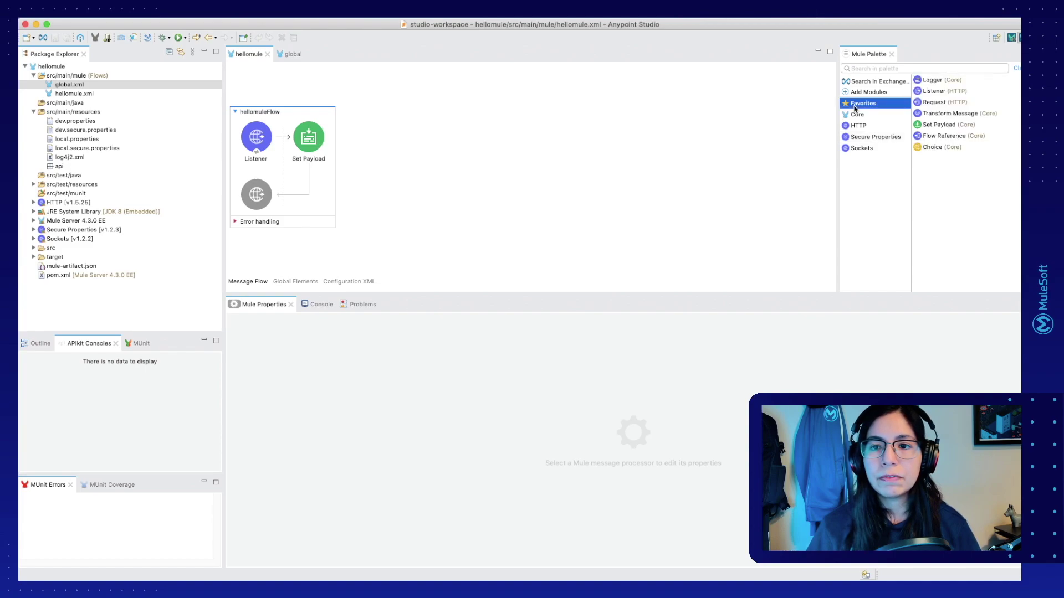
# Step: Place a Logger after Set Payload and switch its Message to expression mode
pyautogui.moveTo(939, 84); pyautogui.dragTo(331, 143)
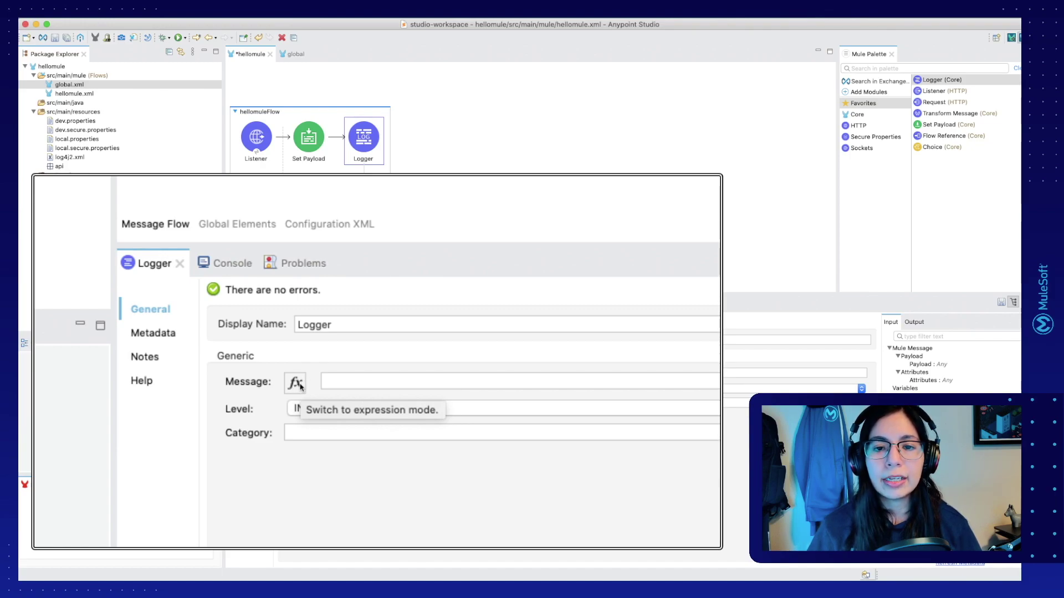
pyautogui.click(298, 384)
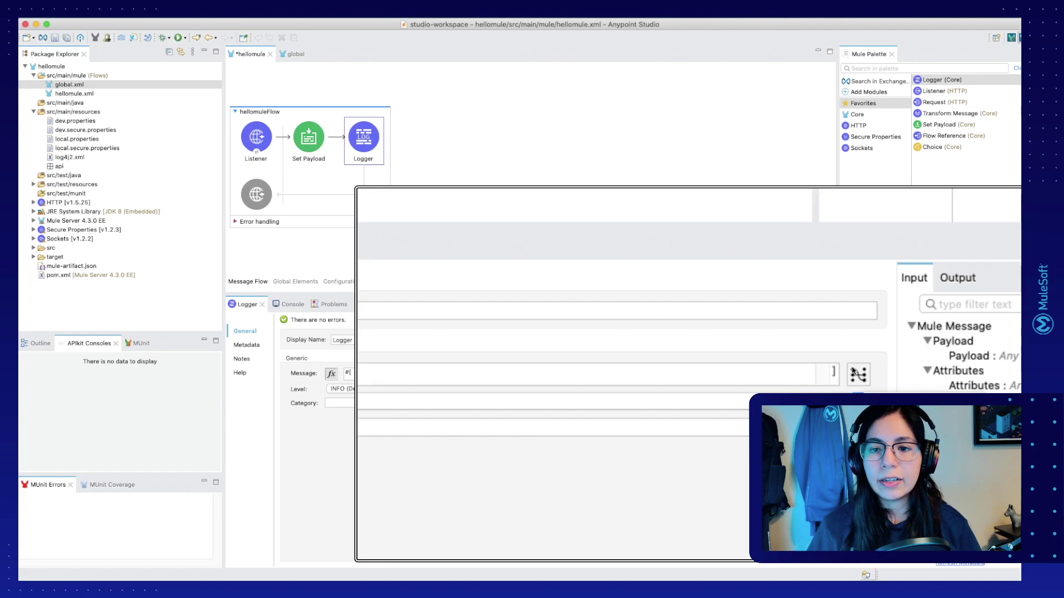
# Step: Open the Logger Message in the full DataWeave editor and switch to the graphical mapping layout
pyautogui.click(861, 378)
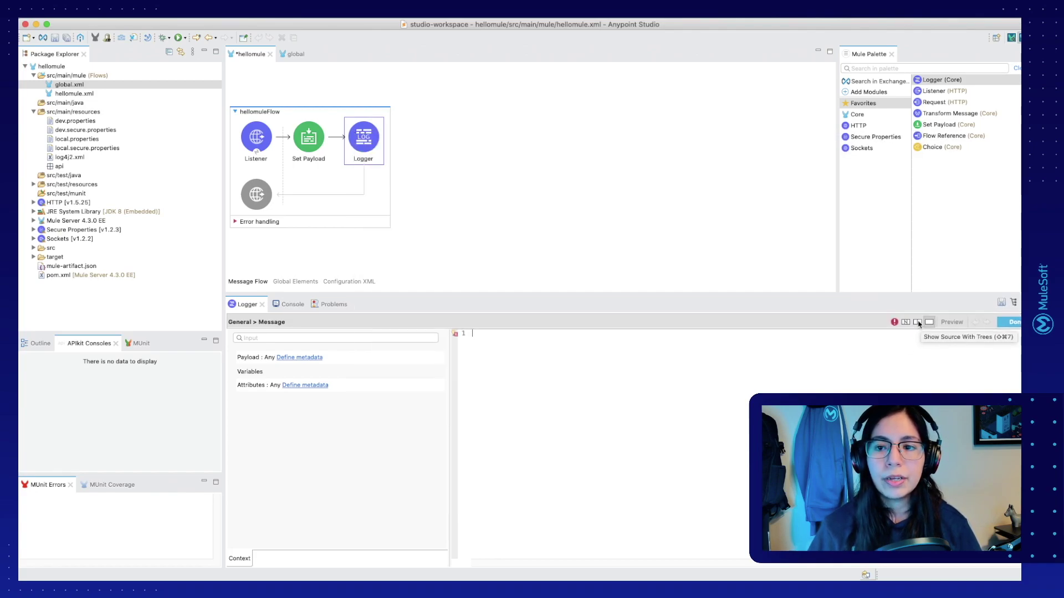
pyautogui.click(907, 323)
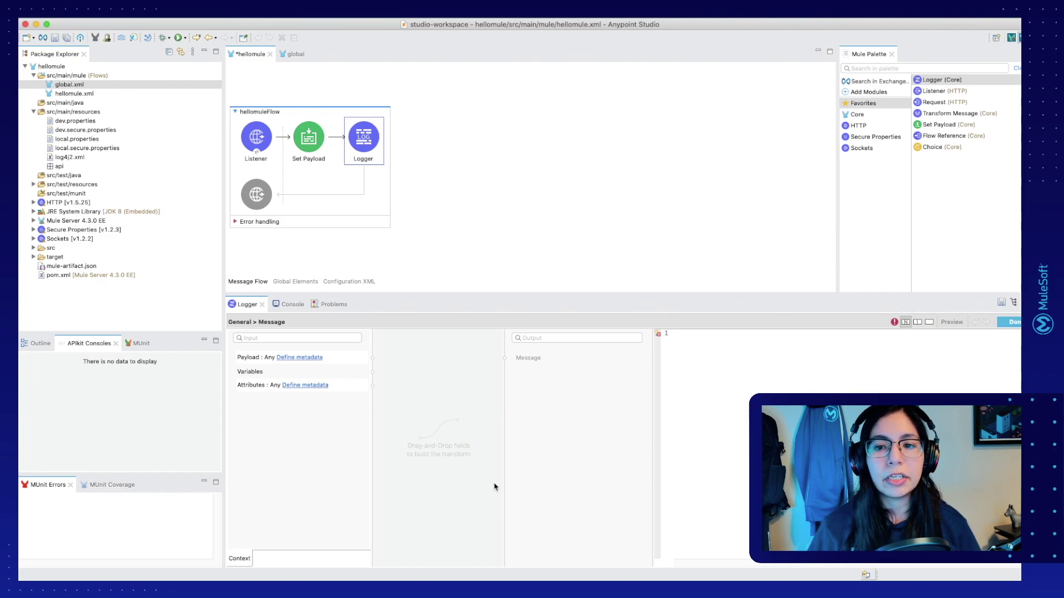
pyautogui.click(919, 323)
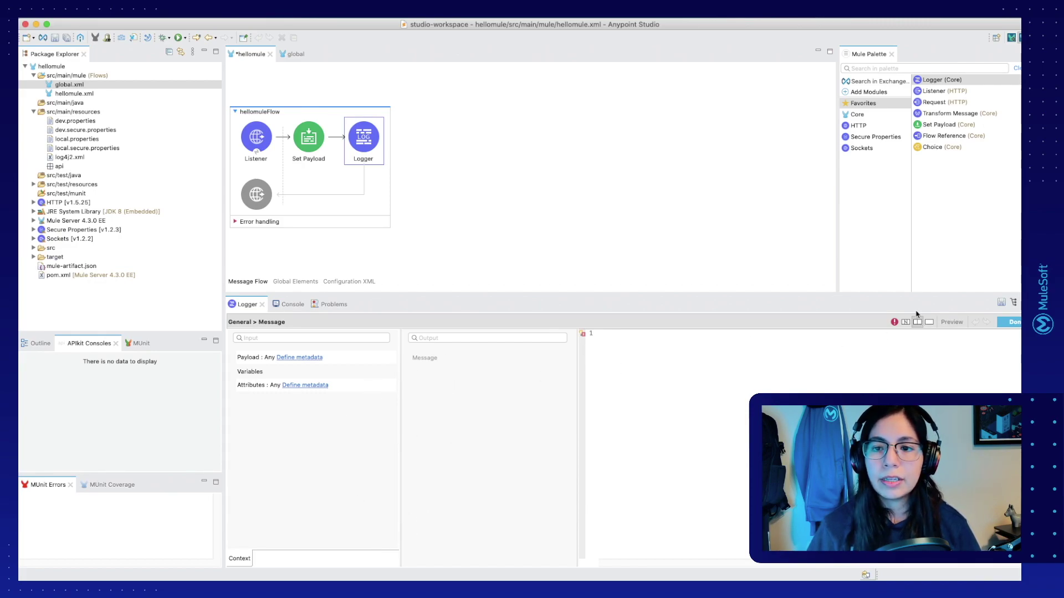
pyautogui.click(930, 323)
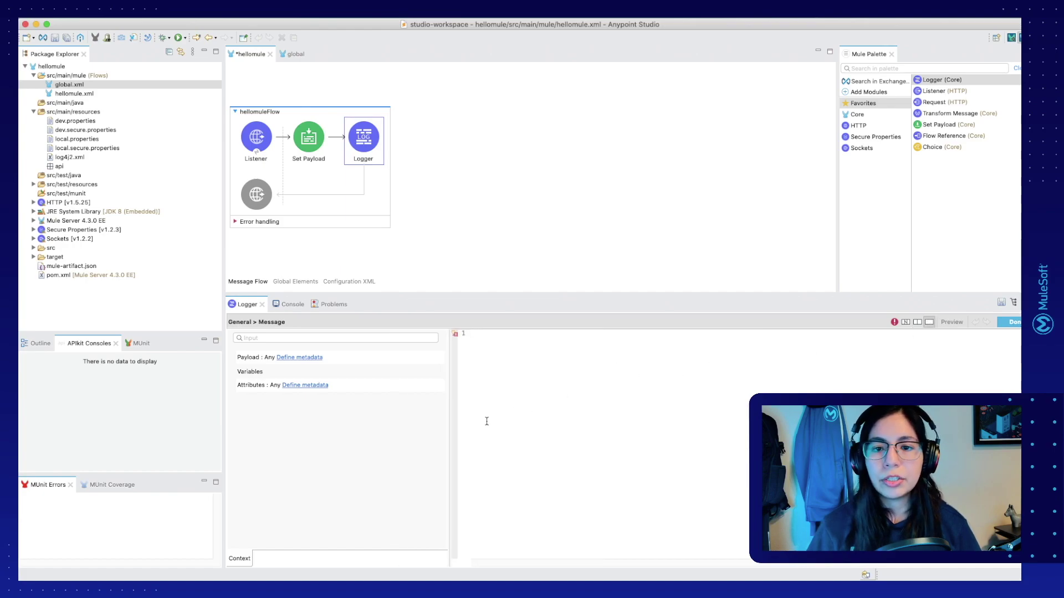
pyautogui.moveTo(449, 422); pyautogui.dragTo(233, 423)
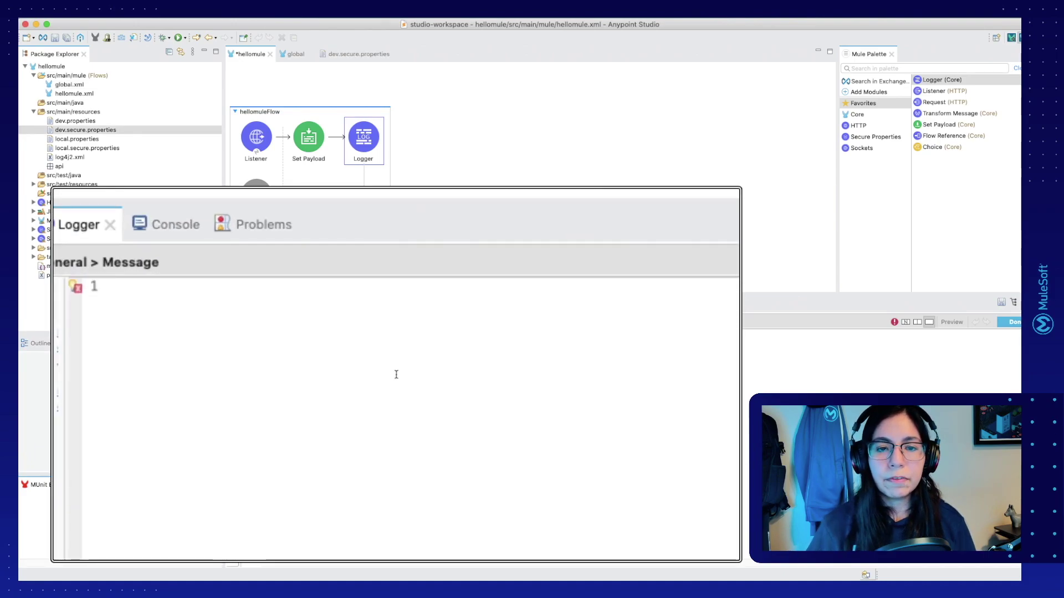
# Step: Write the script header 'output application/java' and the '---' separator, leaving an empty line below
pyautogui.write('out')
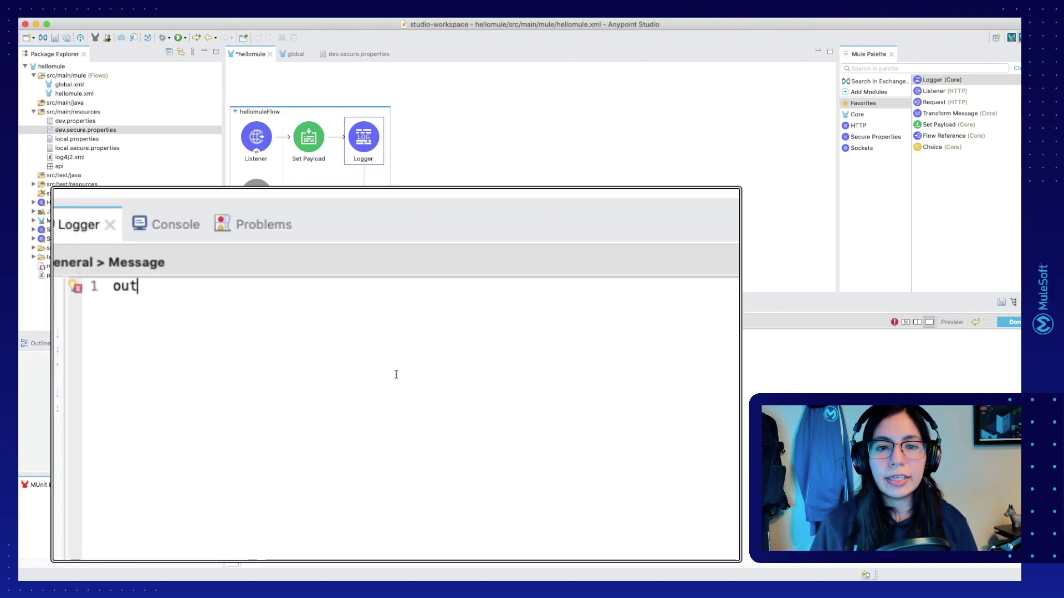
pyautogui.write('put applicati')
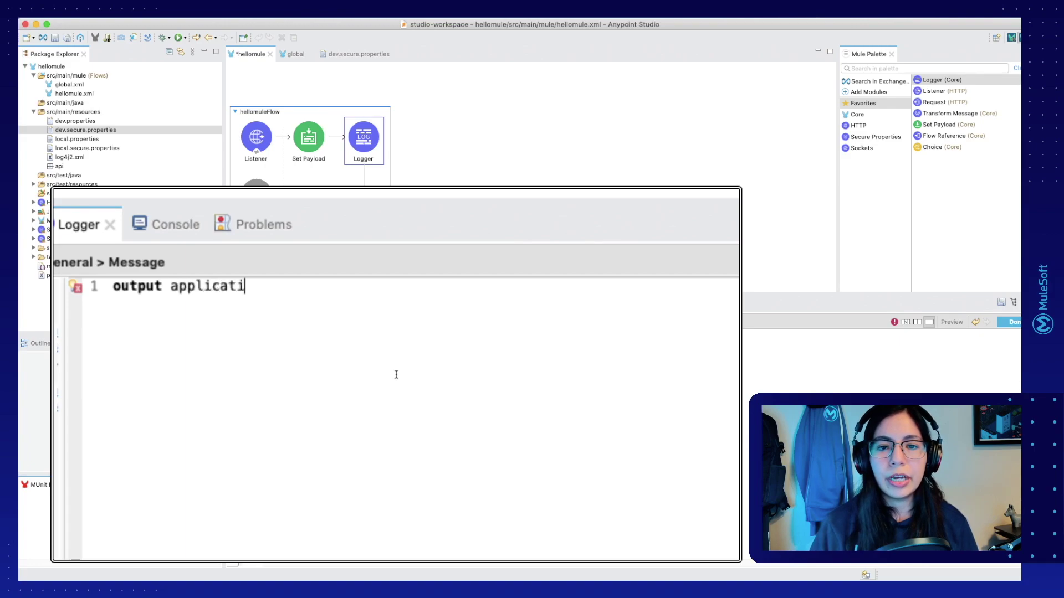
pyautogui.write('on/java')
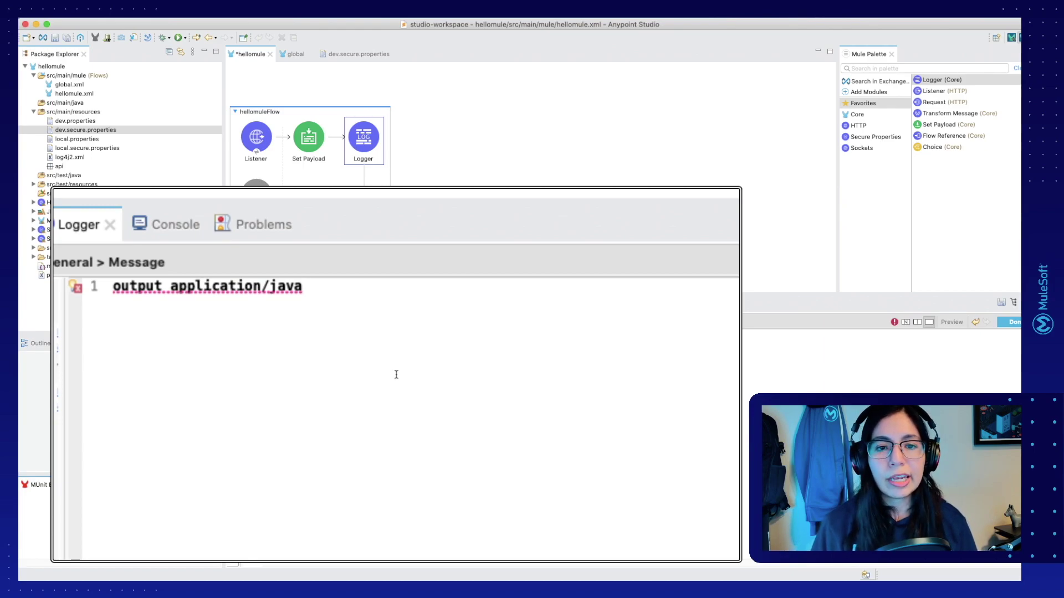
pyautogui.press('Return')
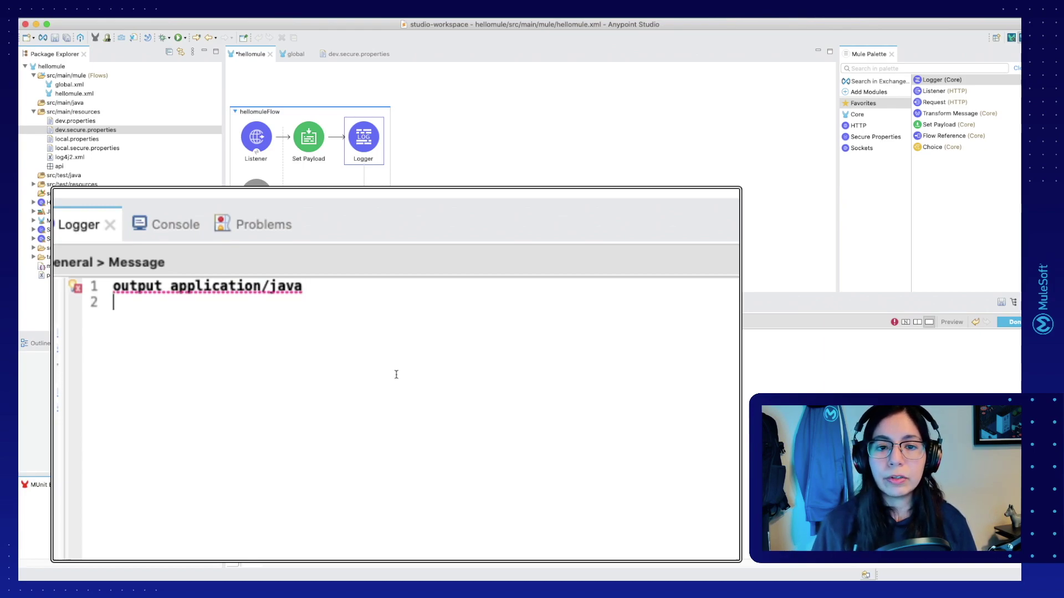
pyautogui.write('---')
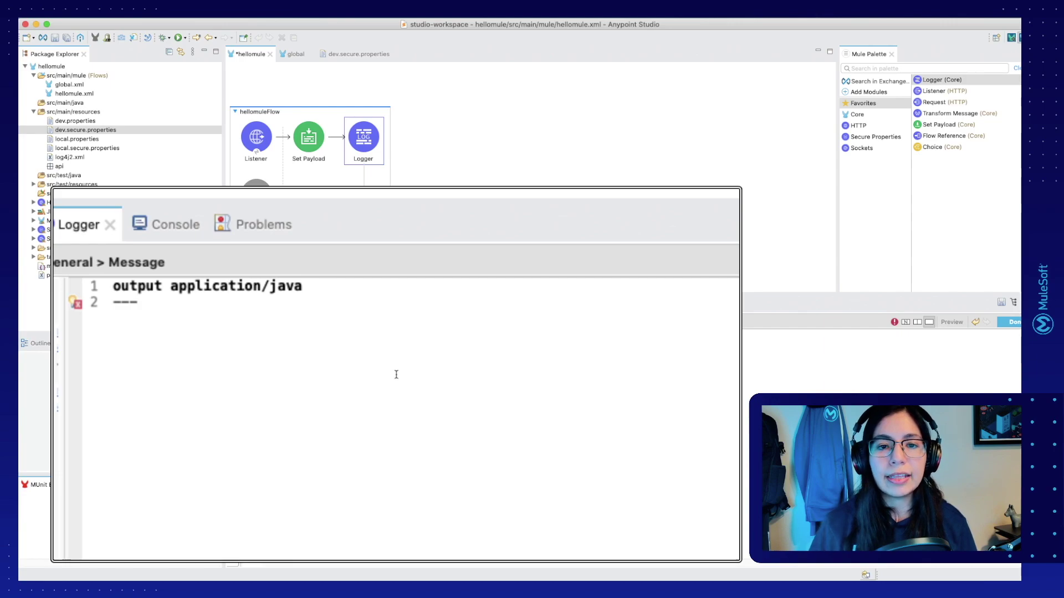
pyautogui.press('Up')
pyautogui.press('super+Left')
pyautogui.press('super+shift+Right')
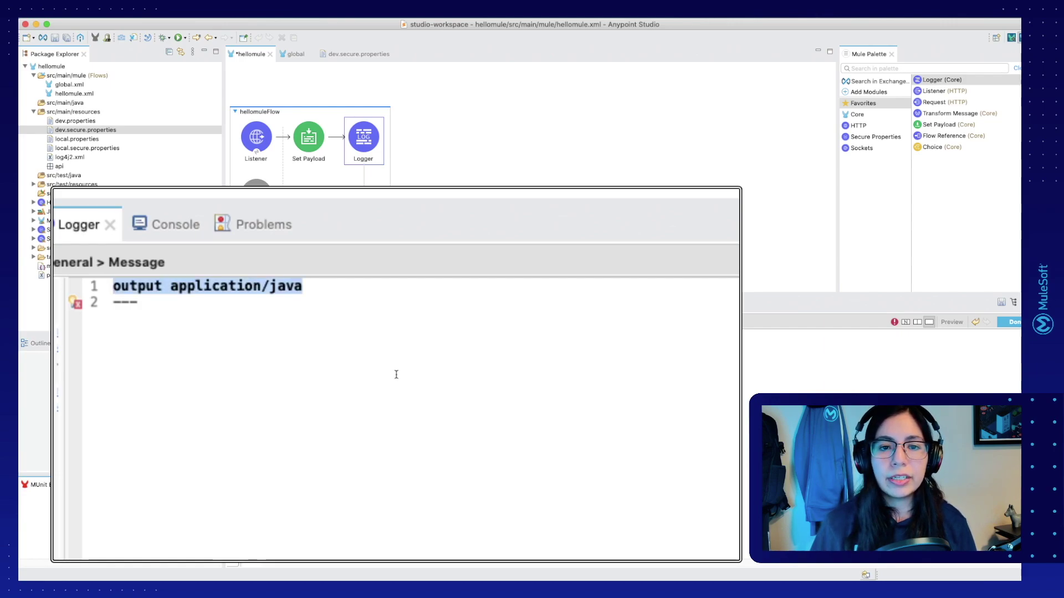
pyautogui.press('Down')
pyautogui.press('Return')
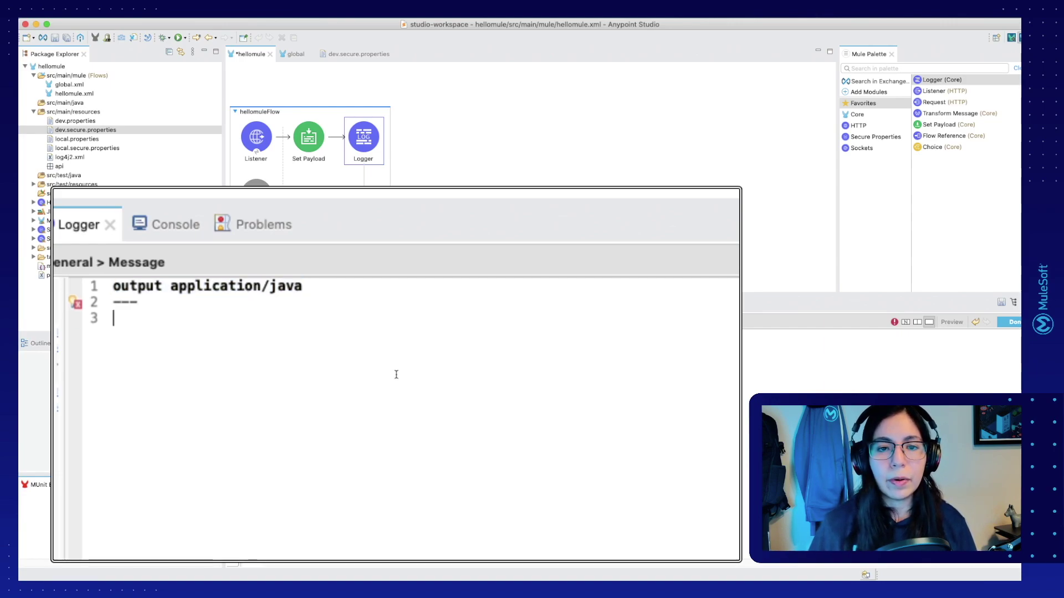
# Step: Enter the body "Username: " ++ Mule::p("example.username")
pyautogui.write('"Username:')
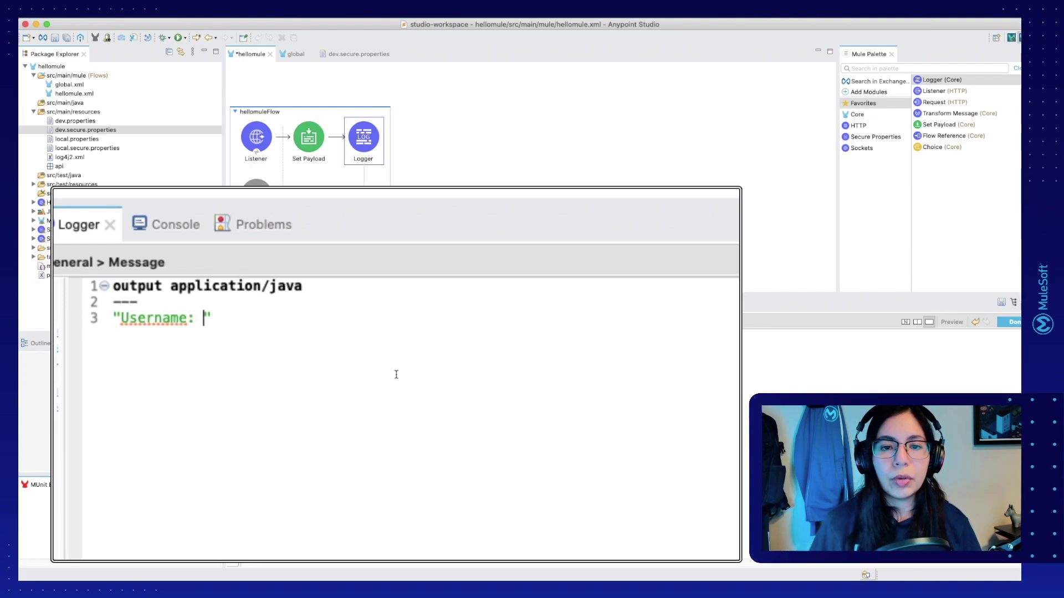
pyautogui.press('Right')
pyautogui.write('++')
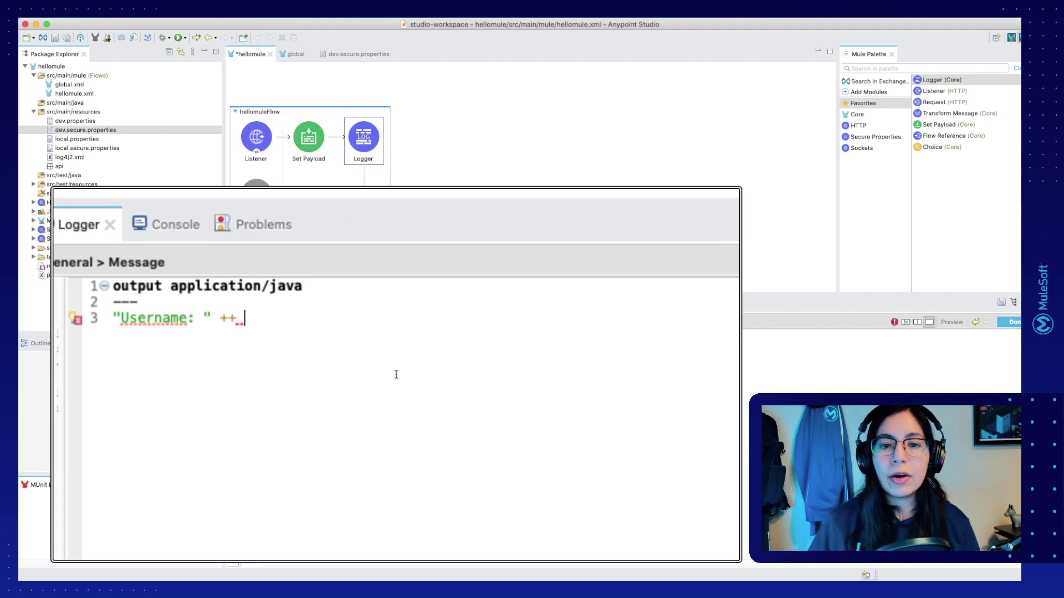
pyautogui.write('Mule')
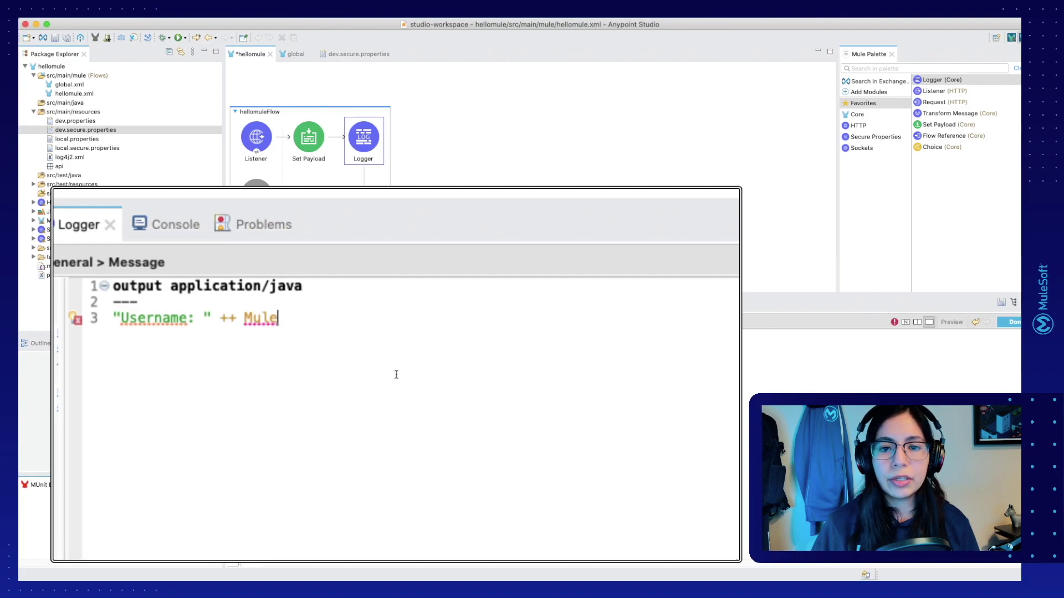
pyautogui.write('::')
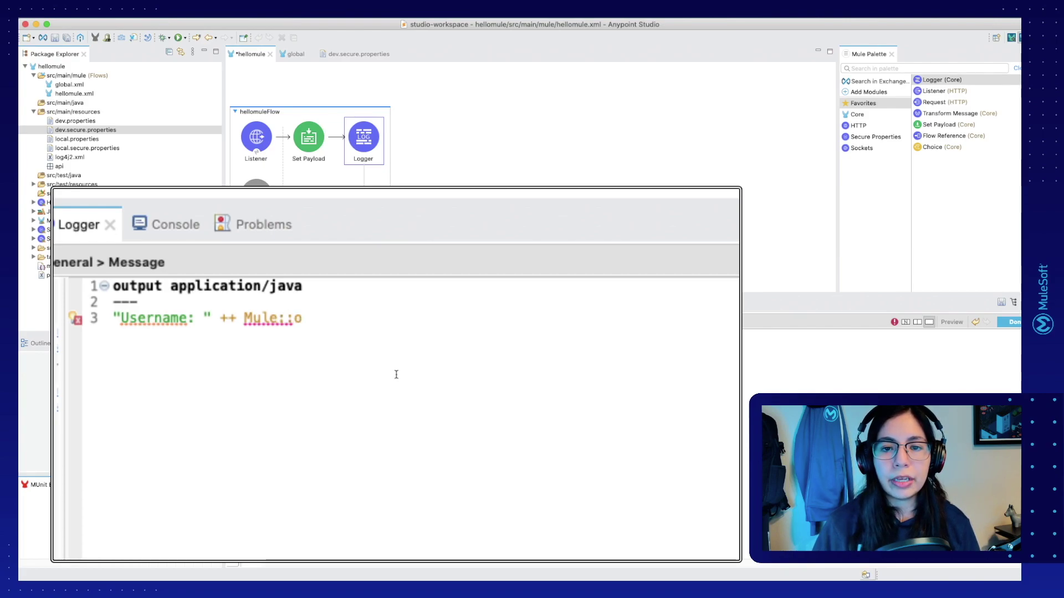
pyautogui.write('p')
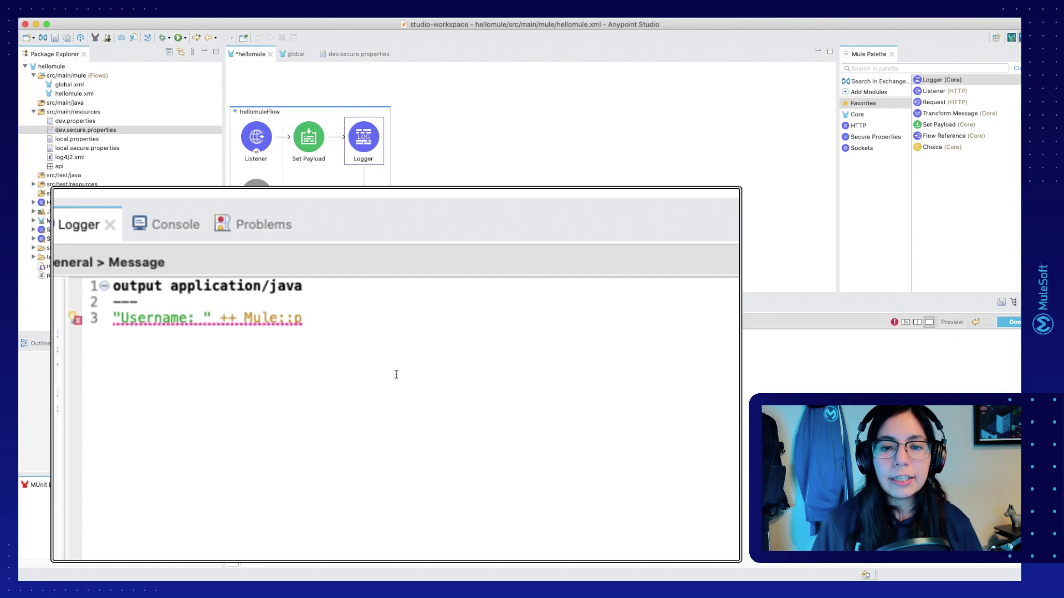
pyautogui.write('(')
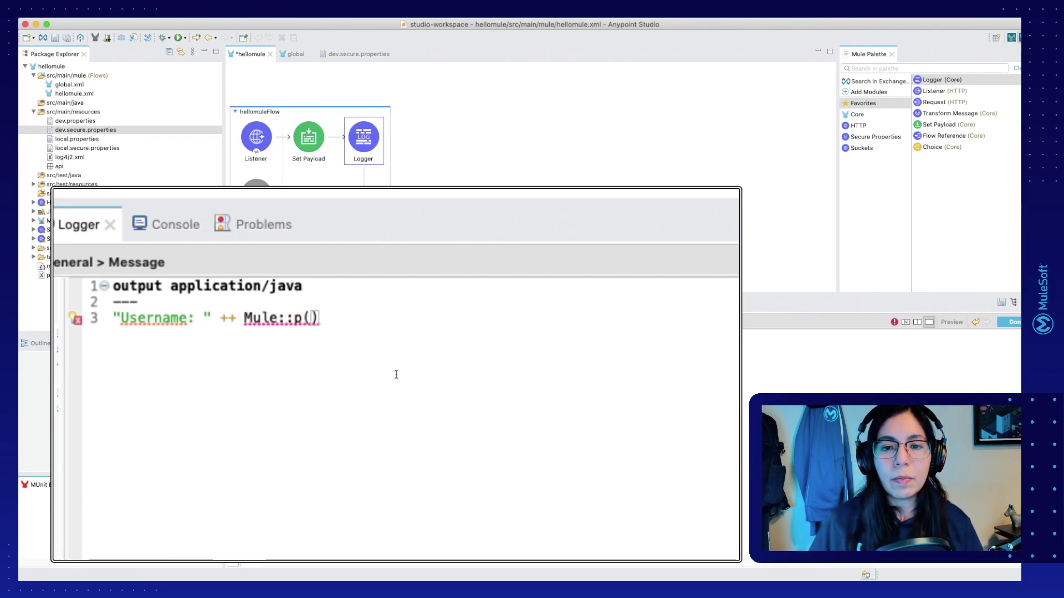
pyautogui.write('"')
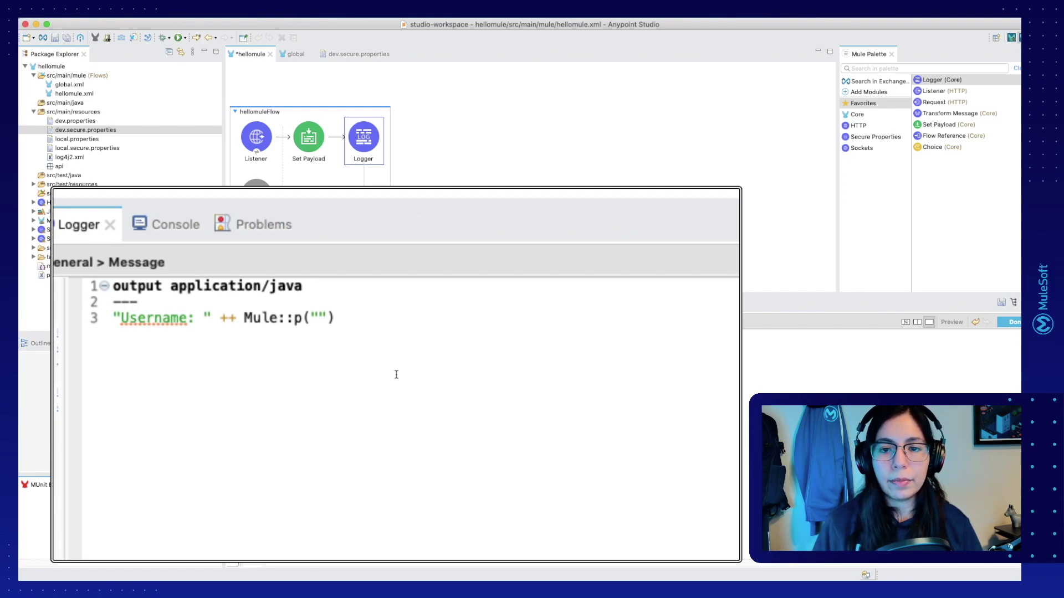
pyautogui.write('example.username')
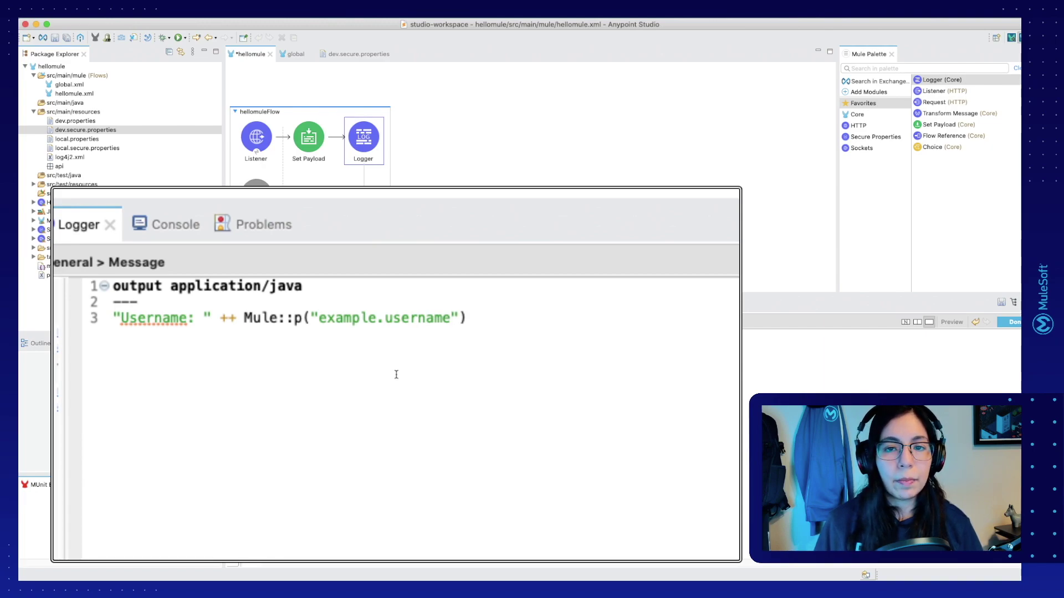
pyautogui.click(320, 317)
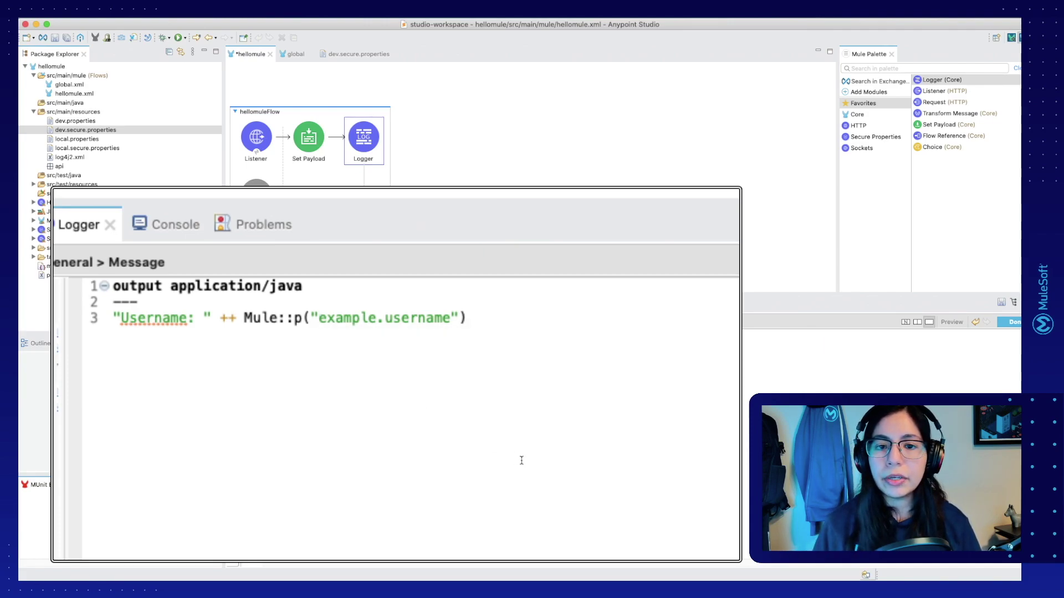
# Step: Prefix the username lookup with secure:: and add ++ " - " ++ "Password: " ++ on new lines
pyautogui.write('secure')
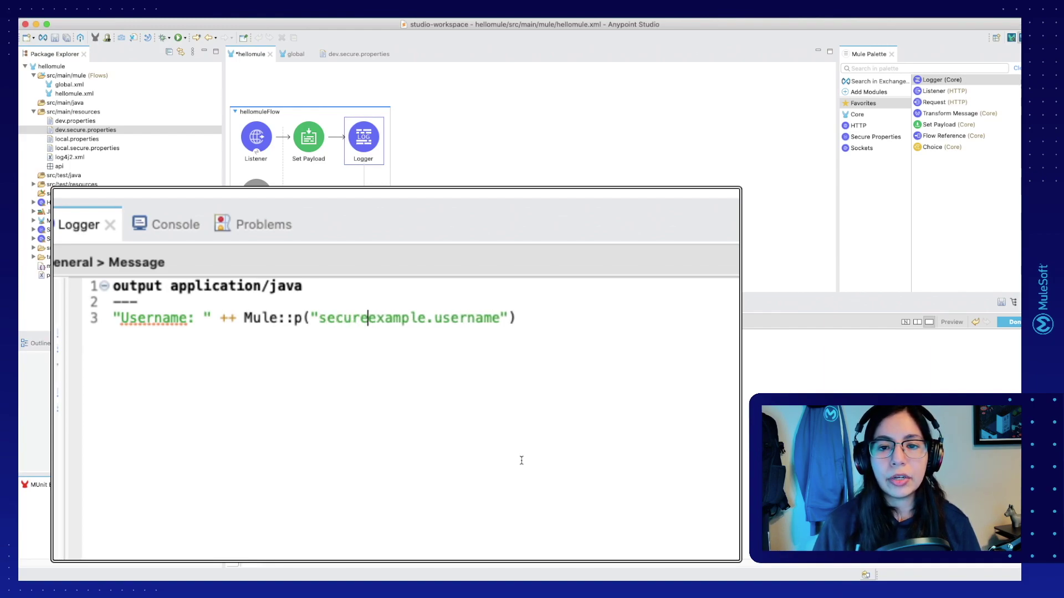
pyautogui.write('::')
pyautogui.hotkey('alt', 'Left')
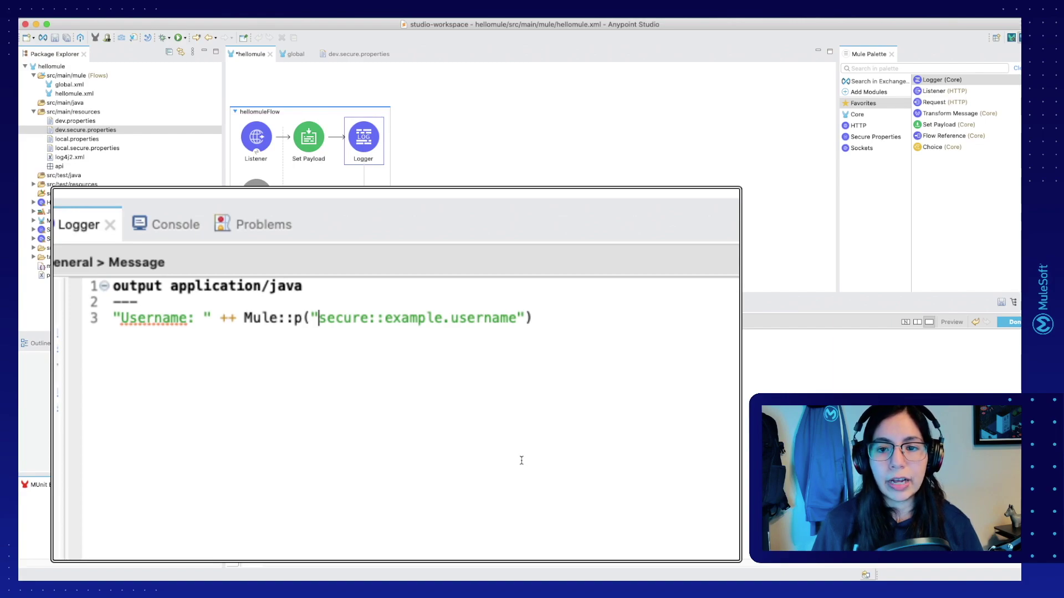
pyautogui.press('Return')
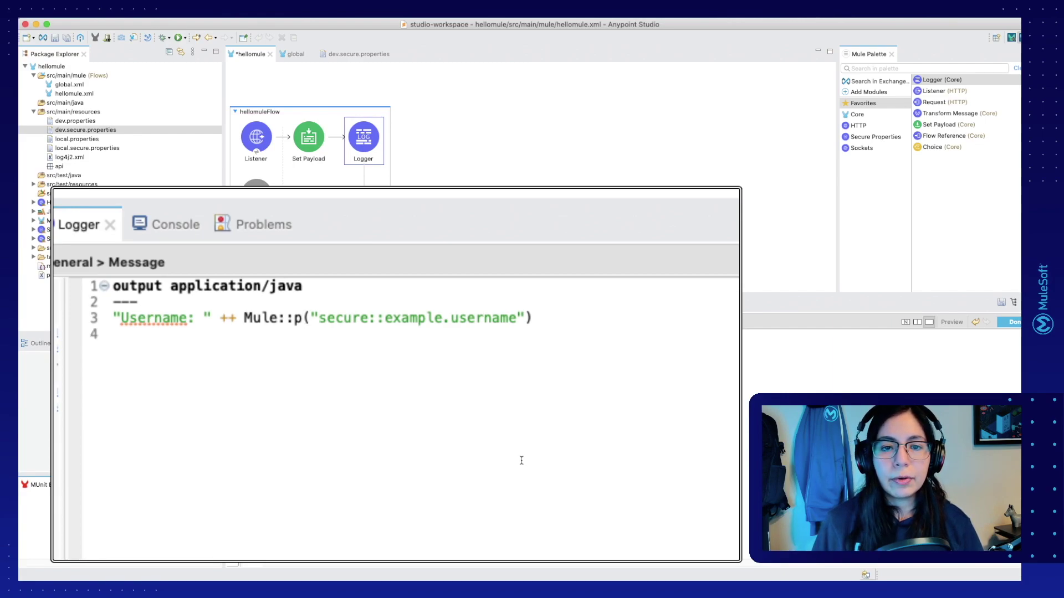
pyautogui.write('++')
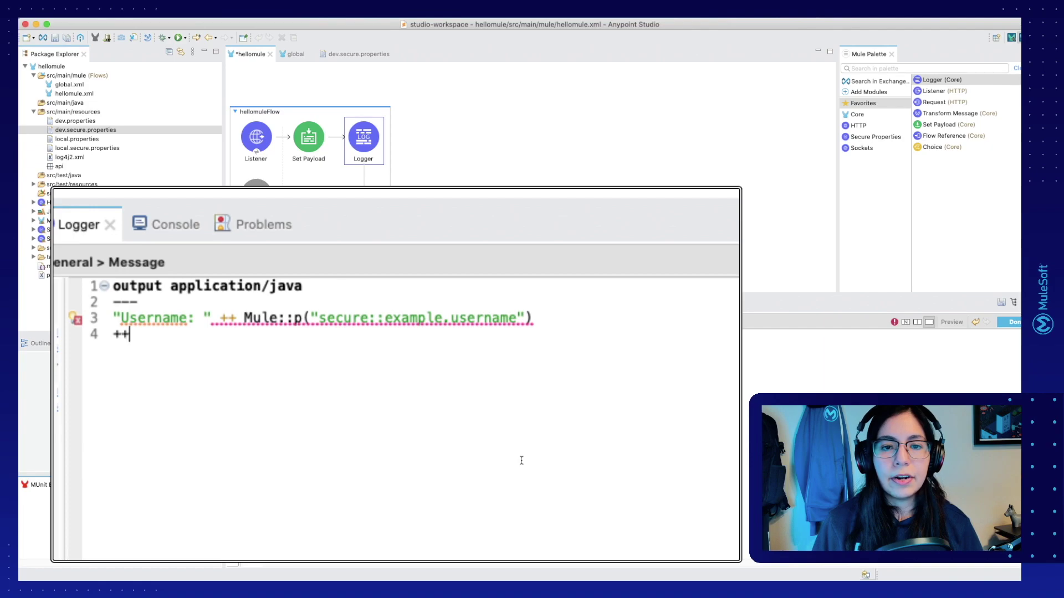
pyautogui.write(' "')
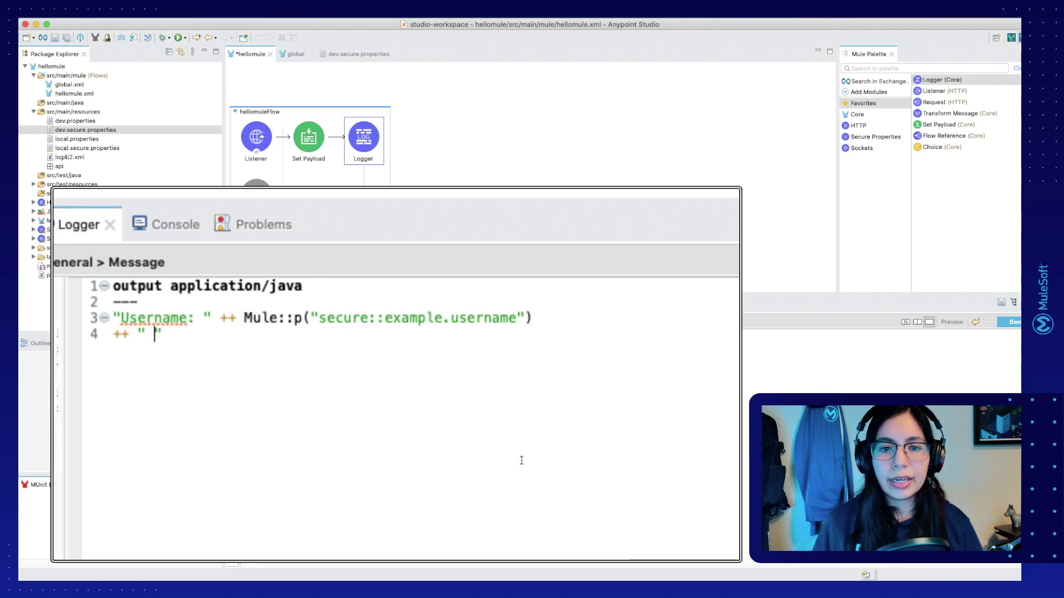
pyautogui.write(' - " ++')
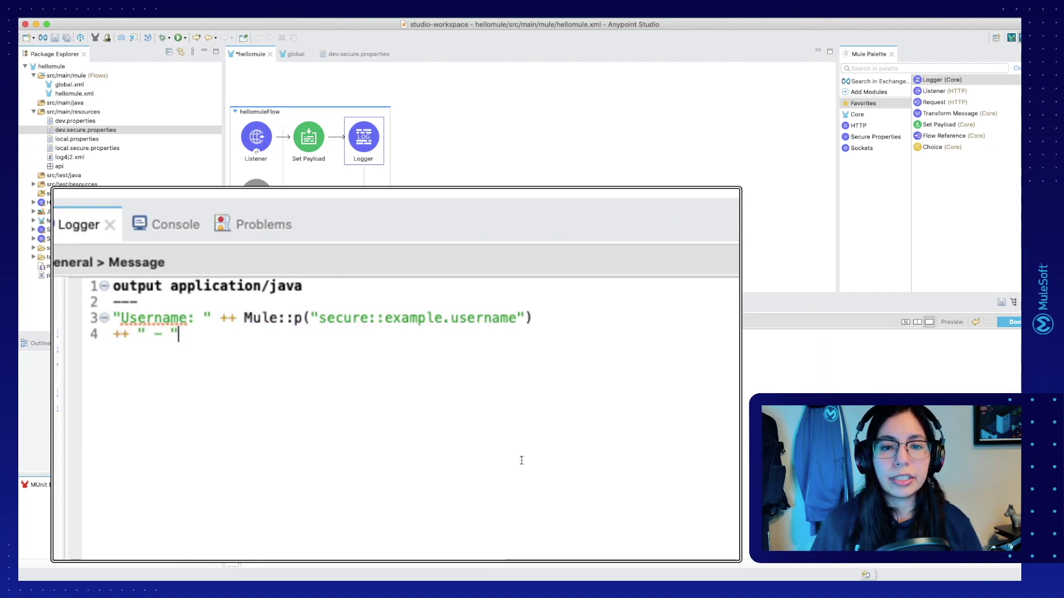
pyautogui.press('Return')
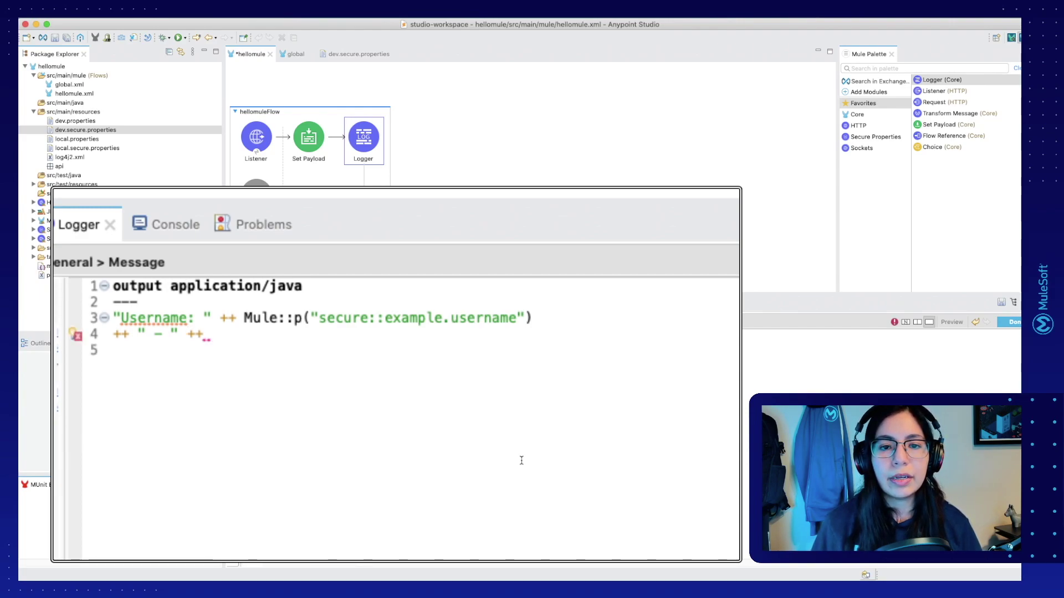
pyautogui.write('"P')
pyautogui.write('assword')
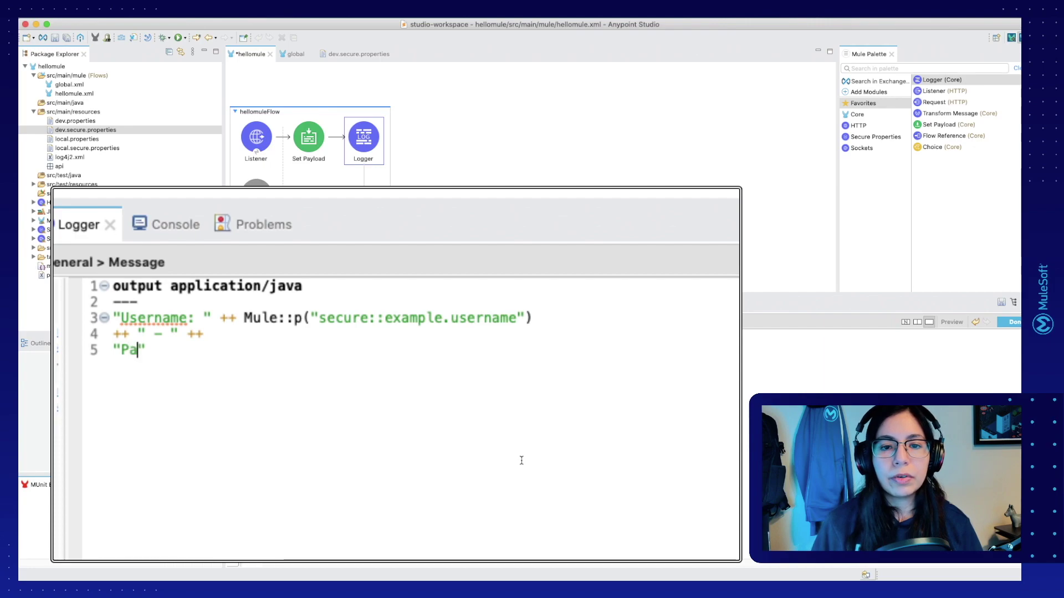
pyautogui.write(': "')
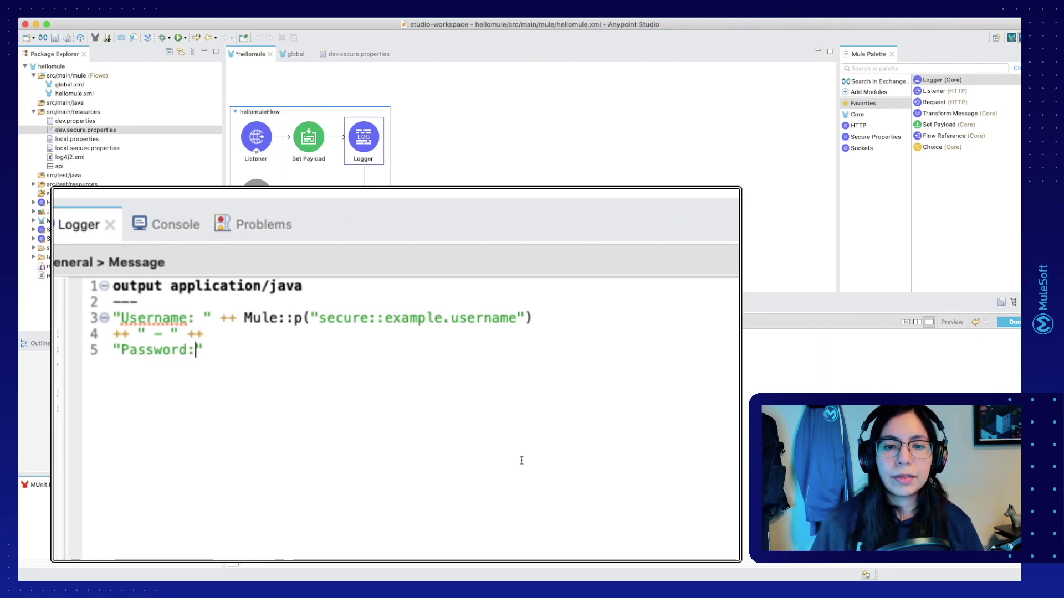
pyautogui.write(' ++')
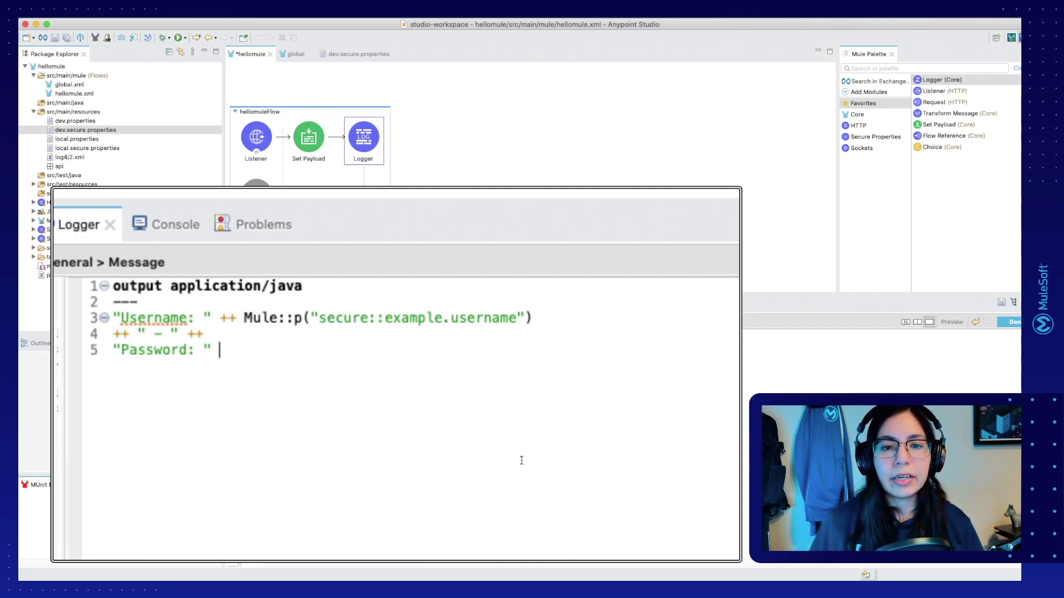
# Step: Append Mule::p("secure::example.password") by duplicating the username lookup and renaming it to password
pyautogui.press('Up')
pyautogui.press('Up')
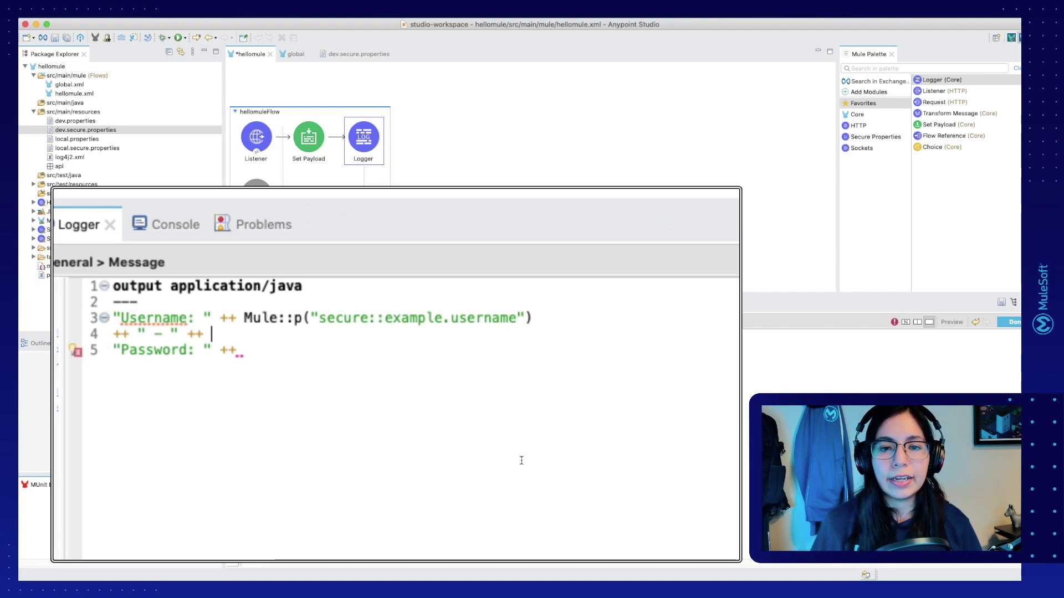
pyautogui.press('Right')
pyautogui.hotkey('shift', 'End')
pyautogui.hotkey('ctrl', 'c')
pyautogui.press('Down')
pyautogui.press('Down')
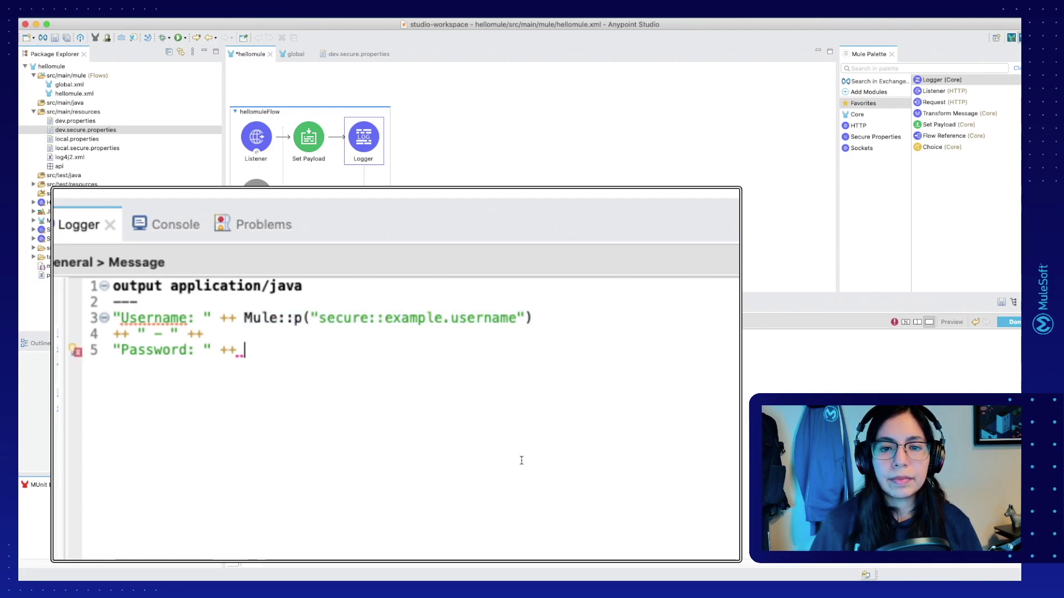
pyautogui.hotkey('ctrl', 'v')
pyautogui.press('Left')
pyautogui.press('Left')
pyautogui.press('Left')
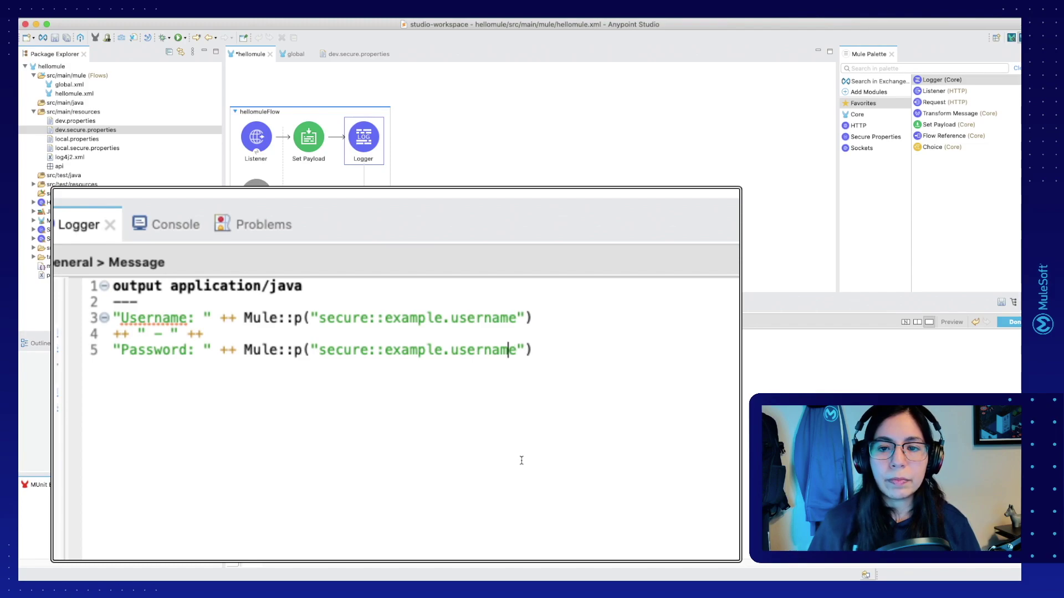
pyautogui.hotkey('alt', 'shift', 'Left')
pyautogui.press('Right')
pyautogui.press('BackSpace')
pyautogui.press('BackSpace')
pyautogui.press('BackSpace')
pyautogui.press('BackSpace')
pyautogui.press('BackSpace')
pyautogui.press('BackSpace')
pyautogui.press('BackSpace')
pyautogui.press('BackSpace')
pyautogui.write('password')
pyautogui.press('Right')
pyautogui.press('Right')
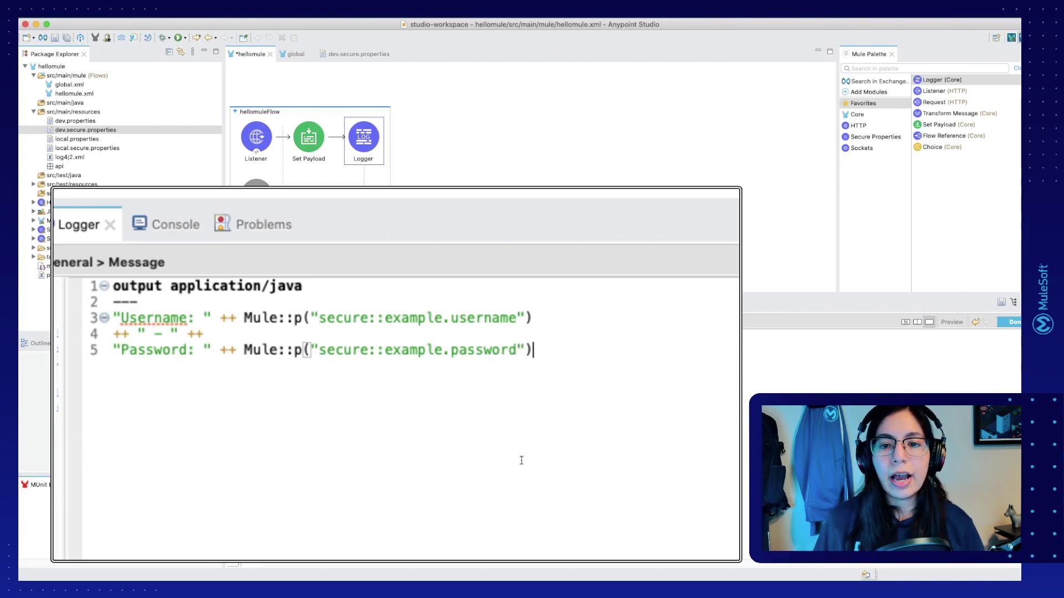
pyautogui.press('super+Left')
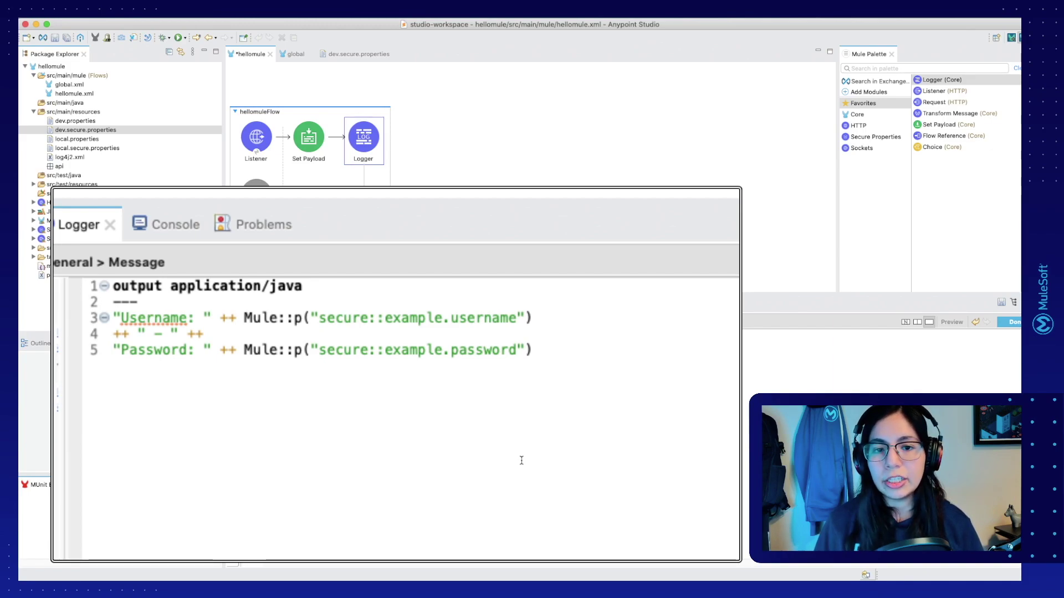
# Step: Join the Logger expression onto one line, save the hellomule flow, and view dev.secure.properties
pyautogui.press('BackSpace')
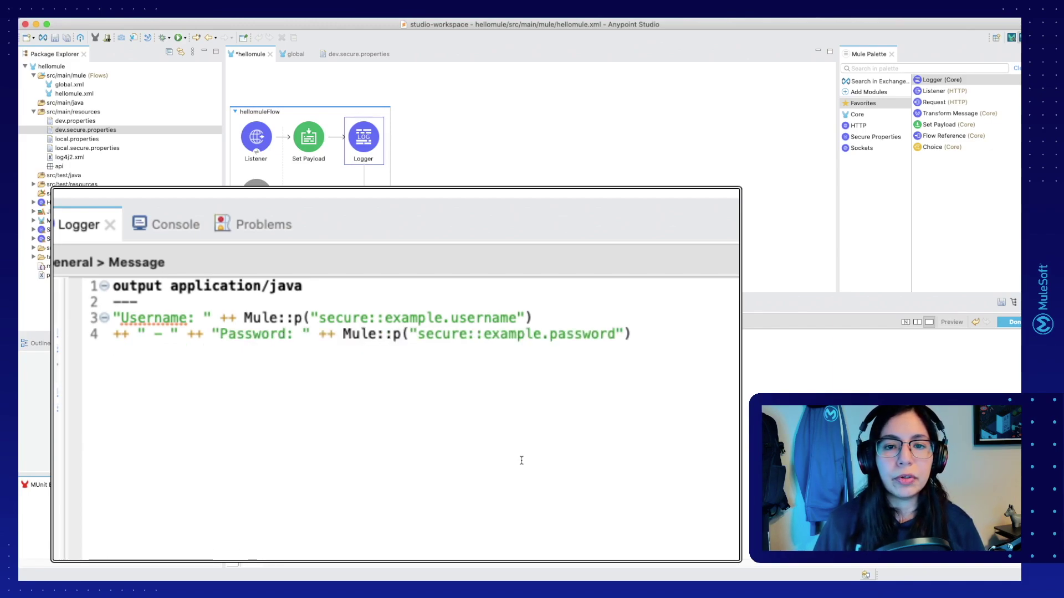
pyautogui.press('BackSpace')
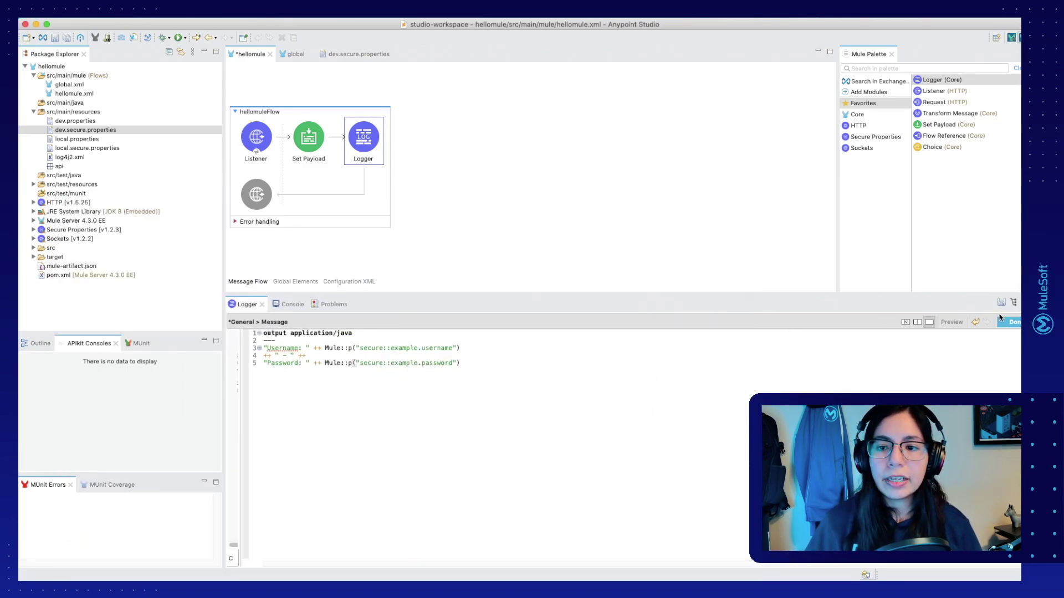
pyautogui.click(565, 168)
pyautogui.press('super+s')
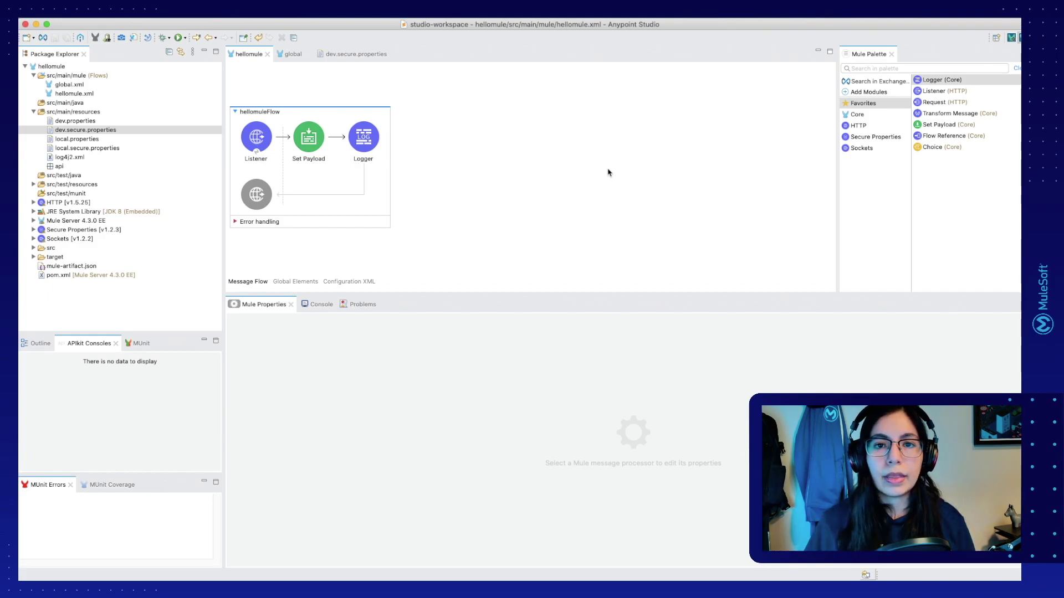
pyautogui.click(347, 55)
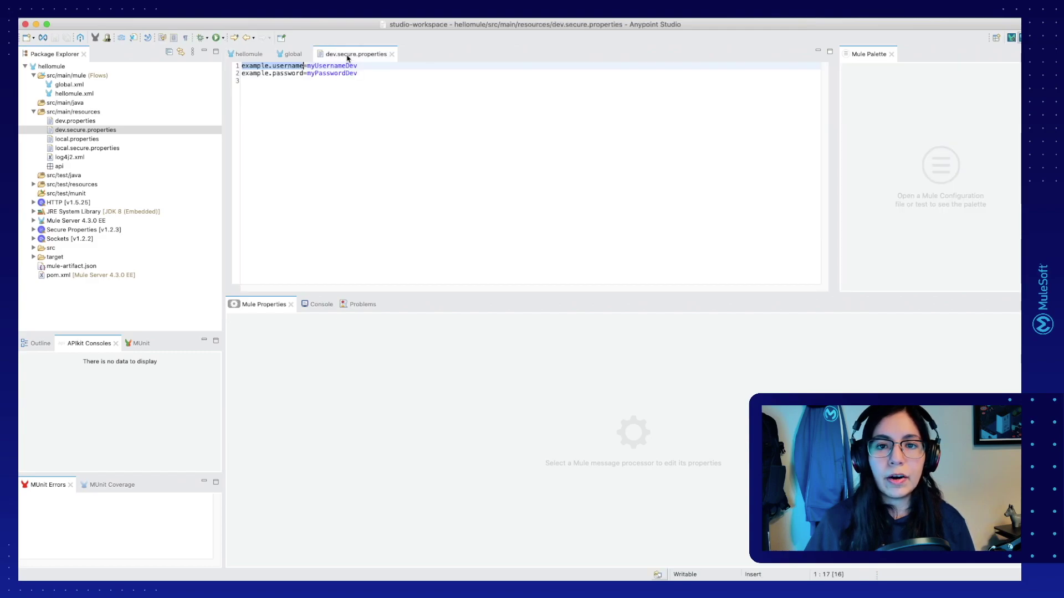
# Step: Open local.secure.properties, highlight its plain username and password values, then go to the Secure Properties Tool docs
pyautogui.doubleClick(87, 149)
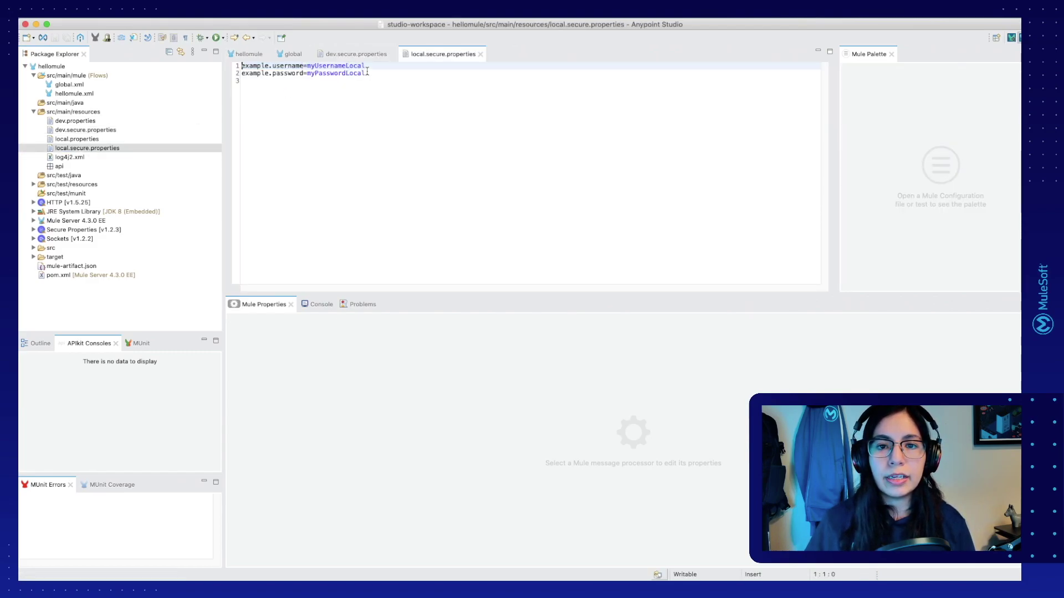
pyautogui.doubleClick(346, 66)
pyautogui.click(346, 79)
pyautogui.doubleClick(347, 73)
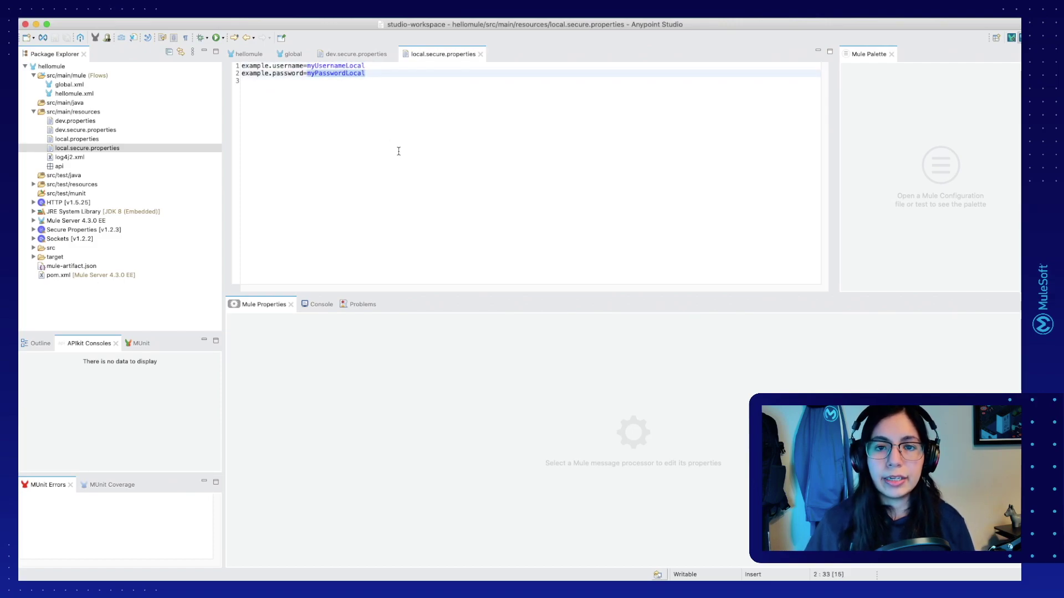
pyautogui.hotkey('ctrl', 'Left')
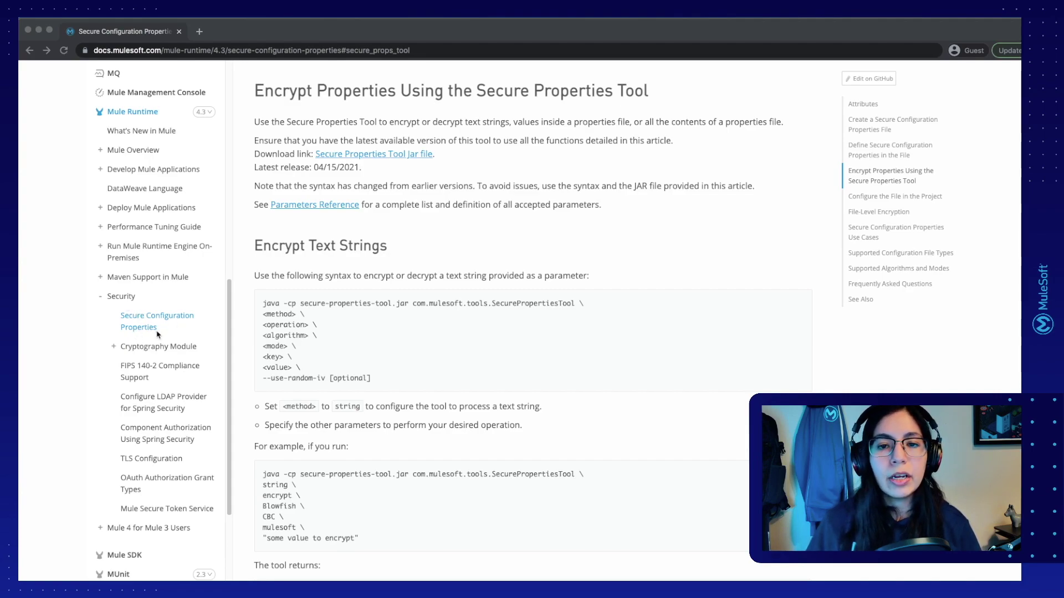
# Step: Select the example java -cp string-encryption command under Encrypt Text Strings in the docs
pyautogui.click(689, 258)
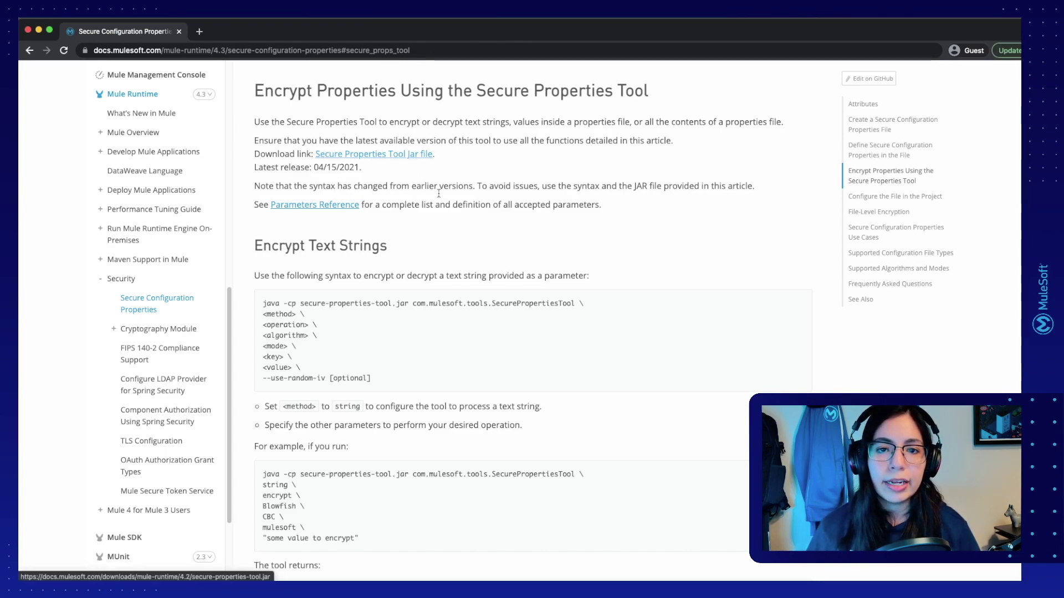
pyautogui.scroll(-5, 382, 316)
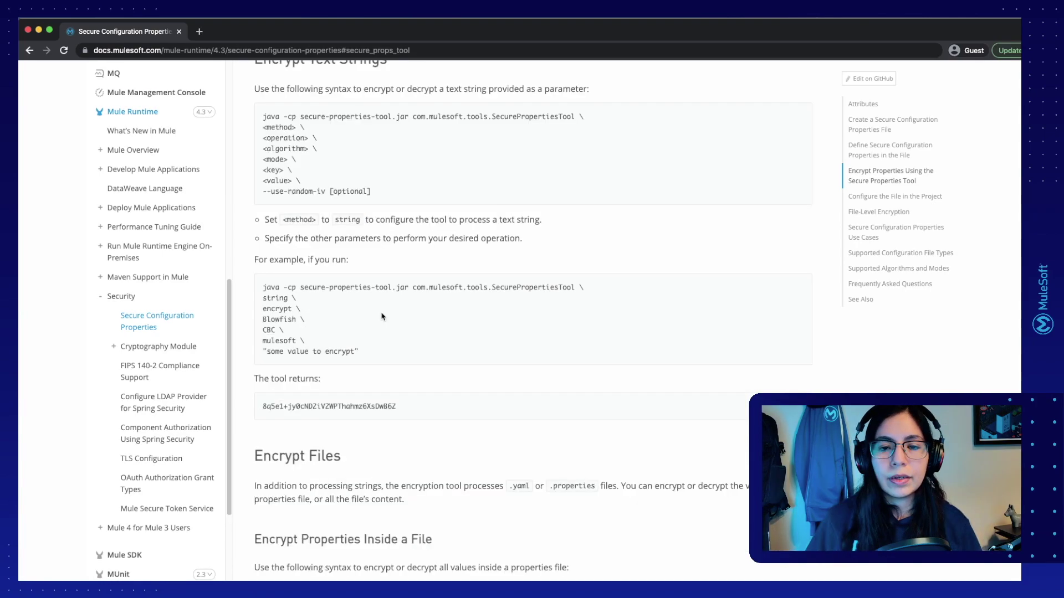
pyautogui.moveTo(379, 356); pyautogui.dragTo(260, 291)
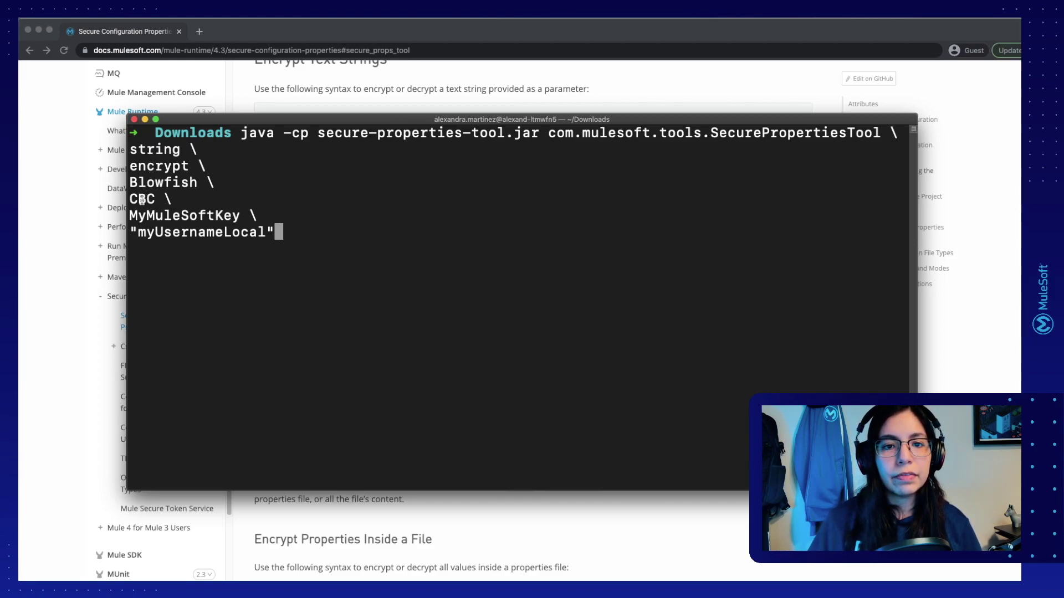
# Step: Run the Secure Properties Tool command on the local username and select the encrypted output
pyautogui.doubleClick(187, 217)
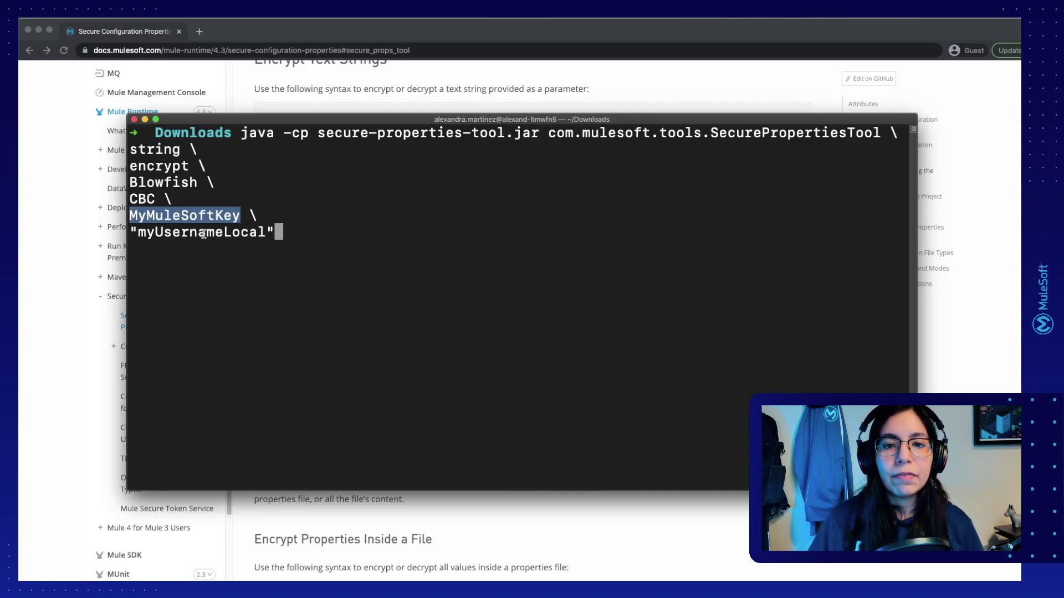
pyautogui.doubleClick(204, 234)
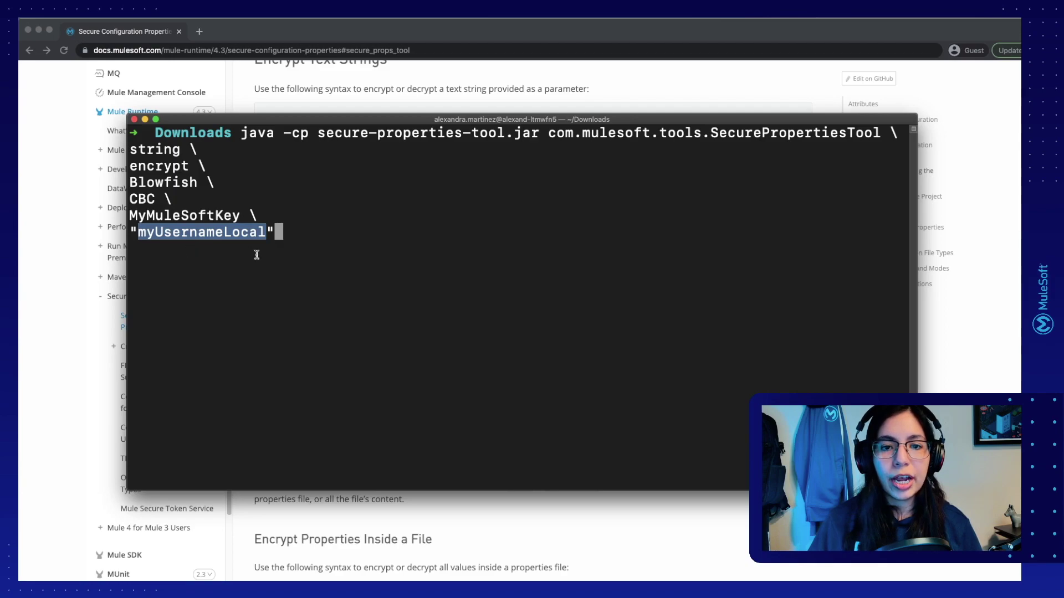
pyautogui.click(372, 264)
pyautogui.press('Return')
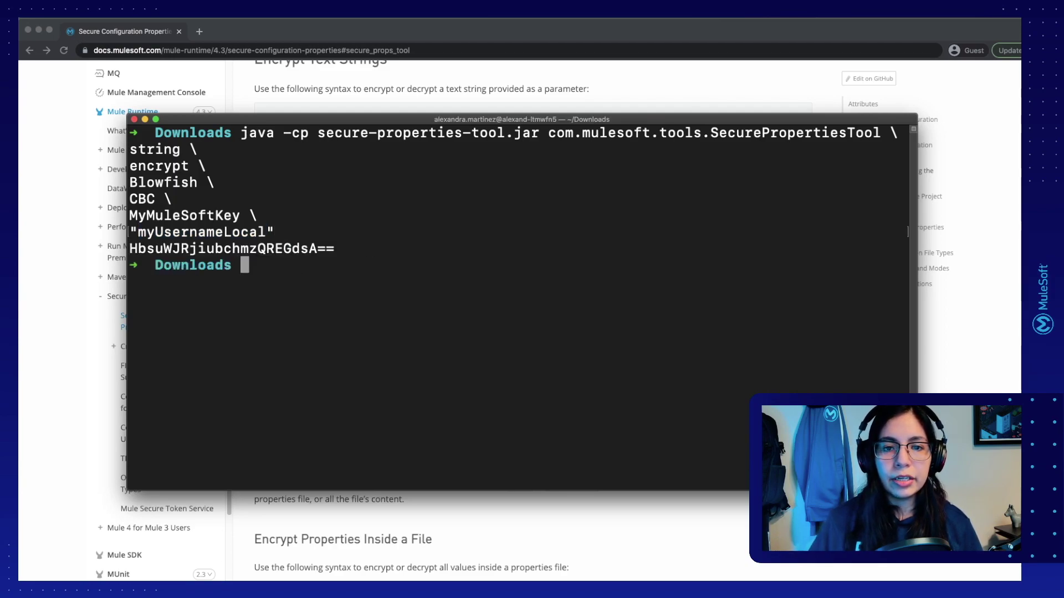
pyautogui.moveTo(344, 249); pyautogui.dragTo(127, 248)
pyautogui.press('super+c')
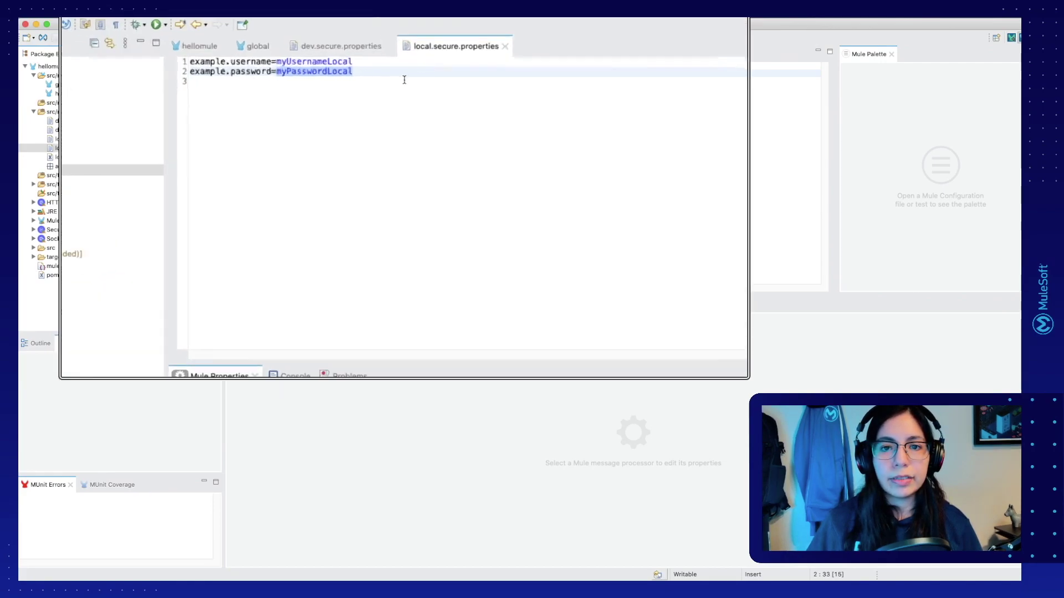
# Step: Replace the plain local username with the encrypted value wrapped in ![ ]
pyautogui.doubleClick(265, 55)
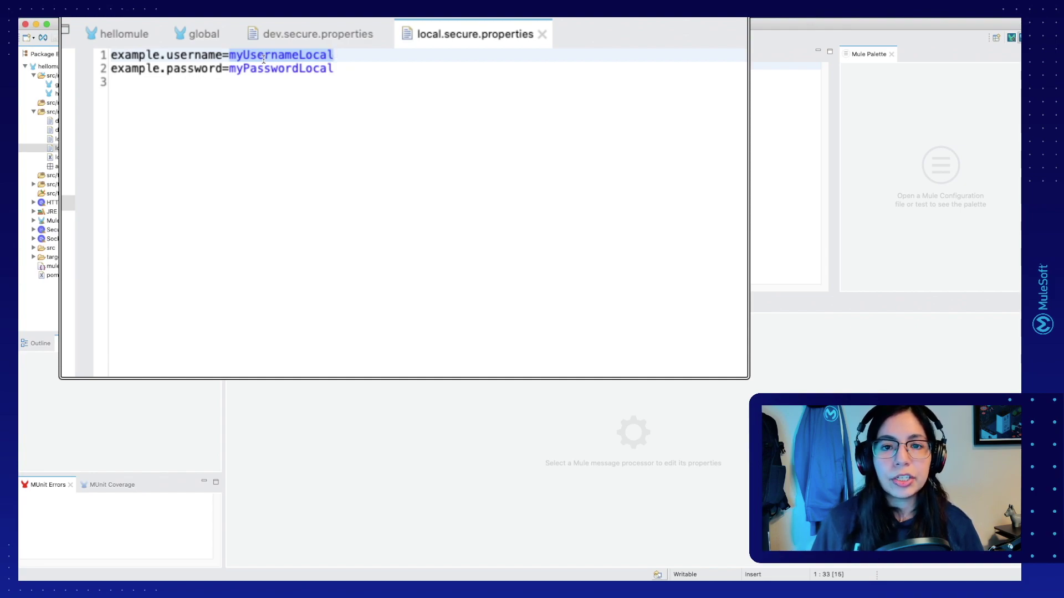
pyautogui.press('BackSpace')
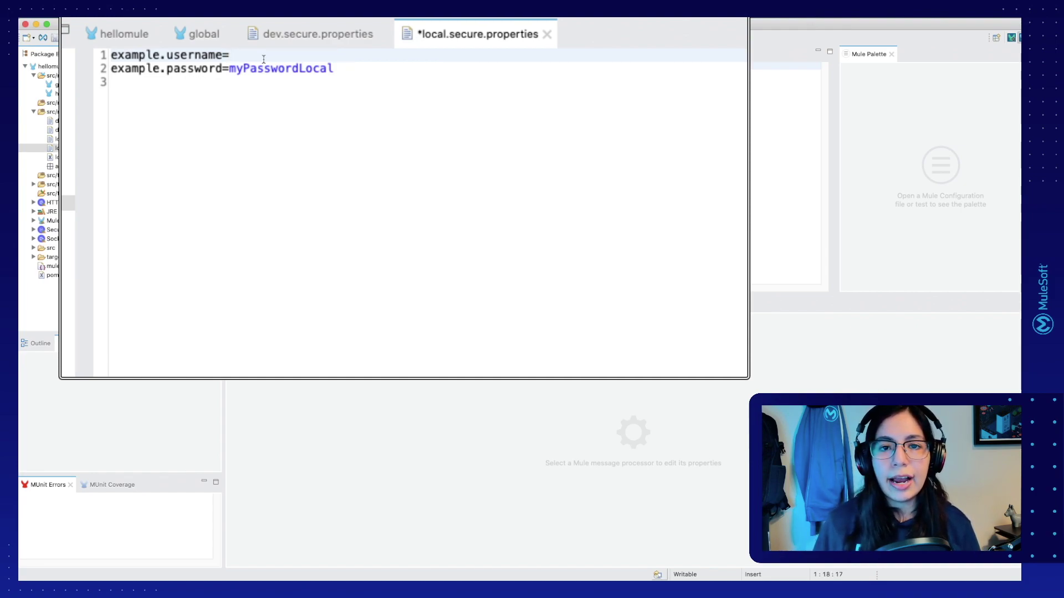
pyautogui.write('![]')
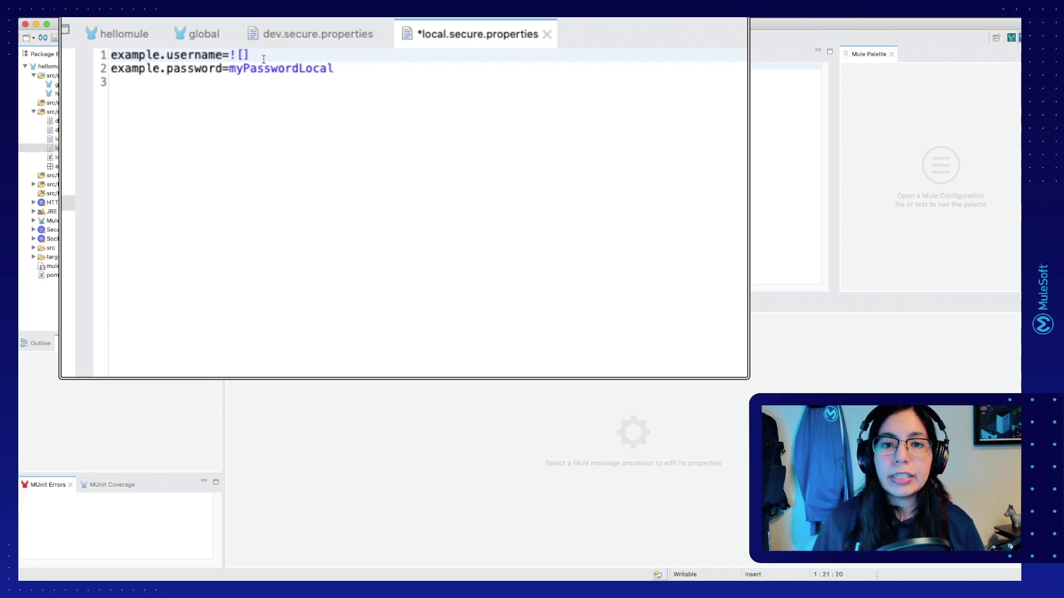
pyautogui.press('super+v')
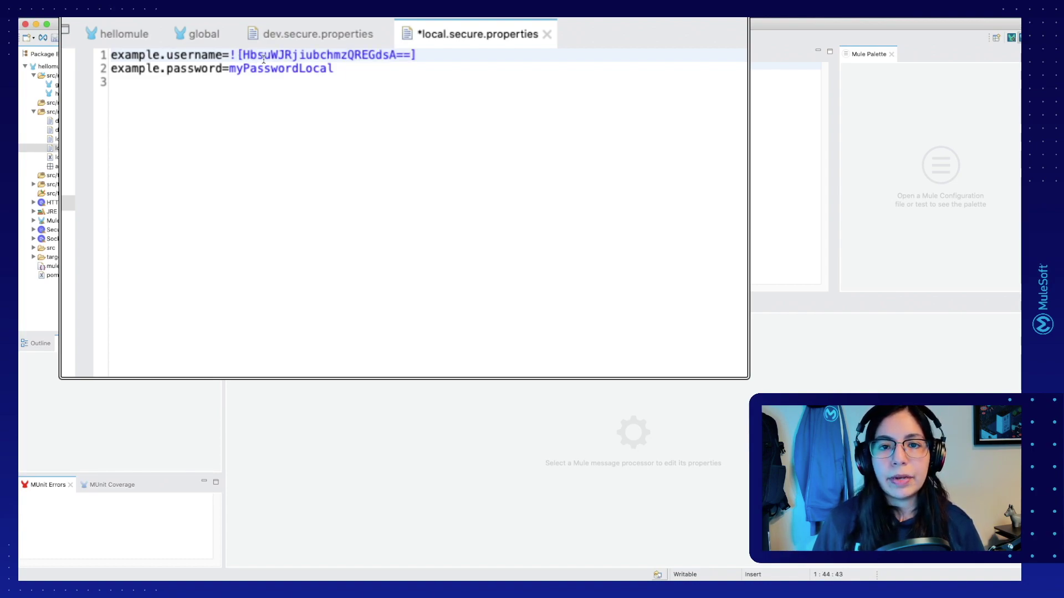
# Step: Split the editor to show dev.secure.properties, paste its encrypted password, and close it
pyautogui.moveTo(349, 35); pyautogui.dragTo(577, 235)
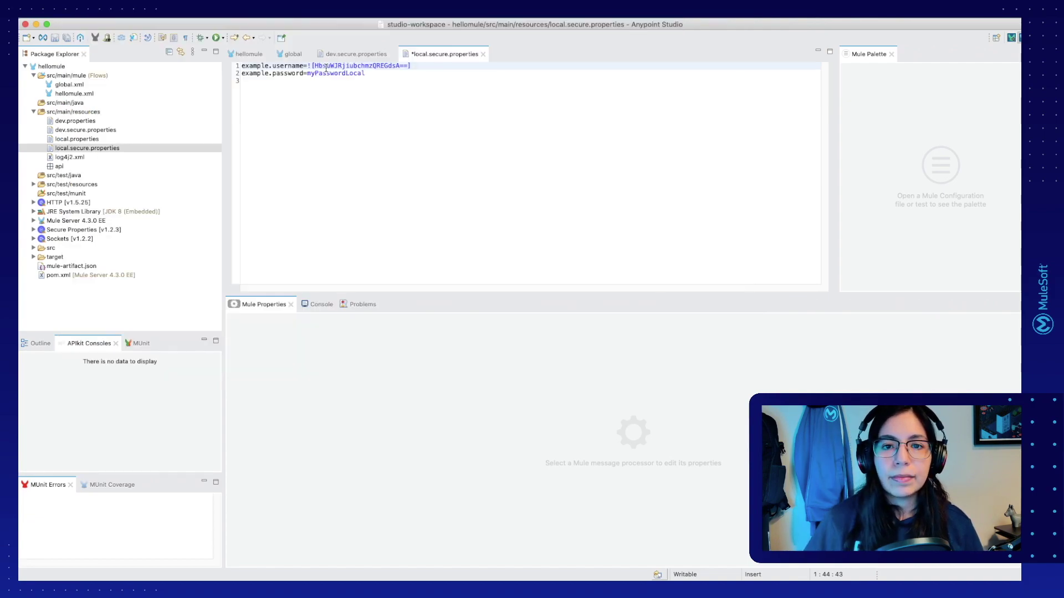
pyautogui.moveTo(500, 167); pyautogui.dragTo(521, 184)
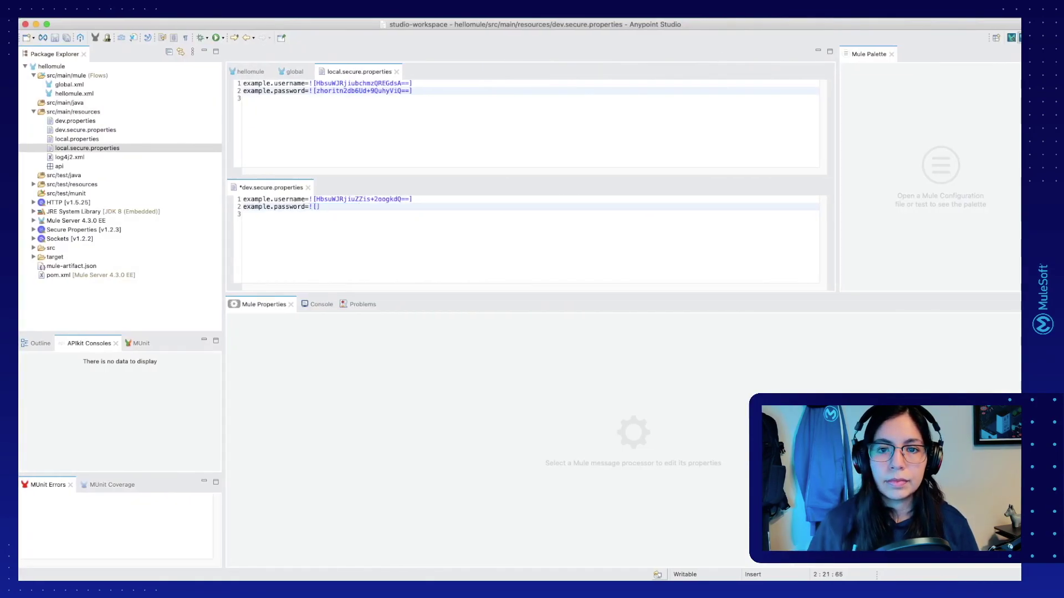
pyautogui.press('super+v')
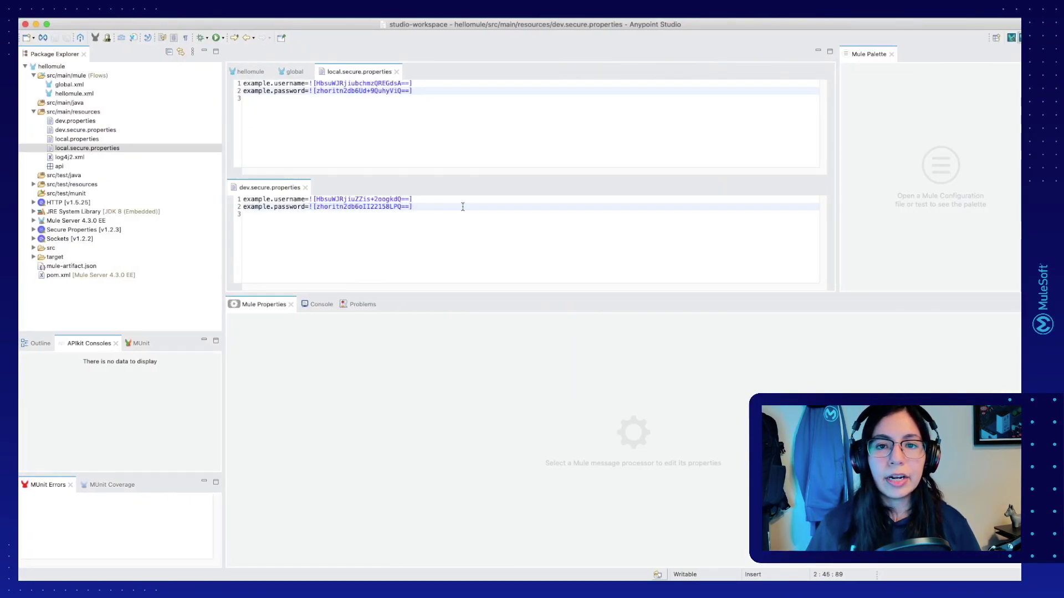
pyautogui.press('super+w')
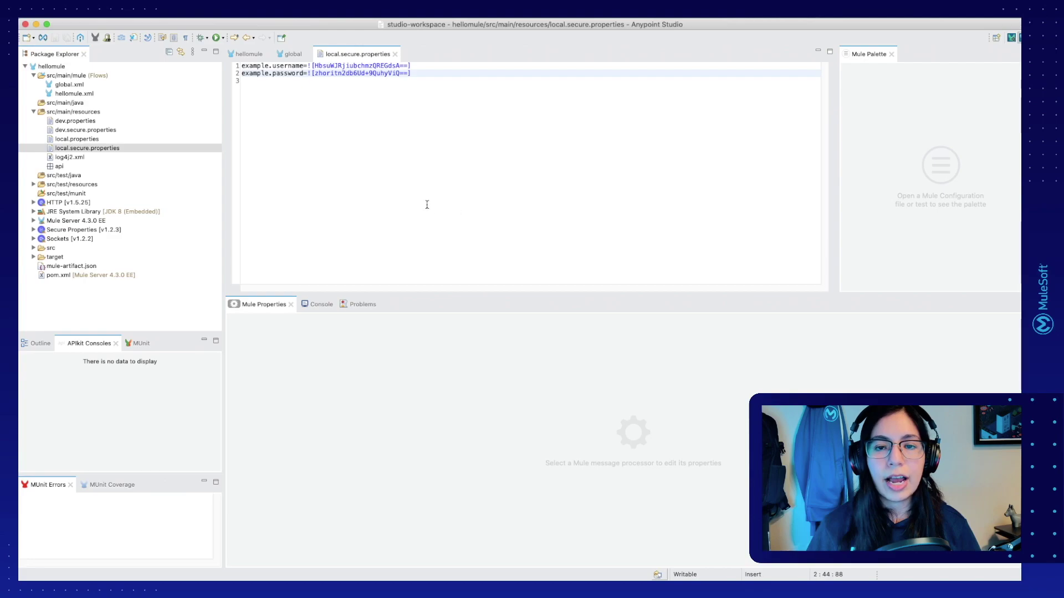
# Step: Close all editors and bring up Run Configurations for the hellomule project
pyautogui.rightClick(361, 60)
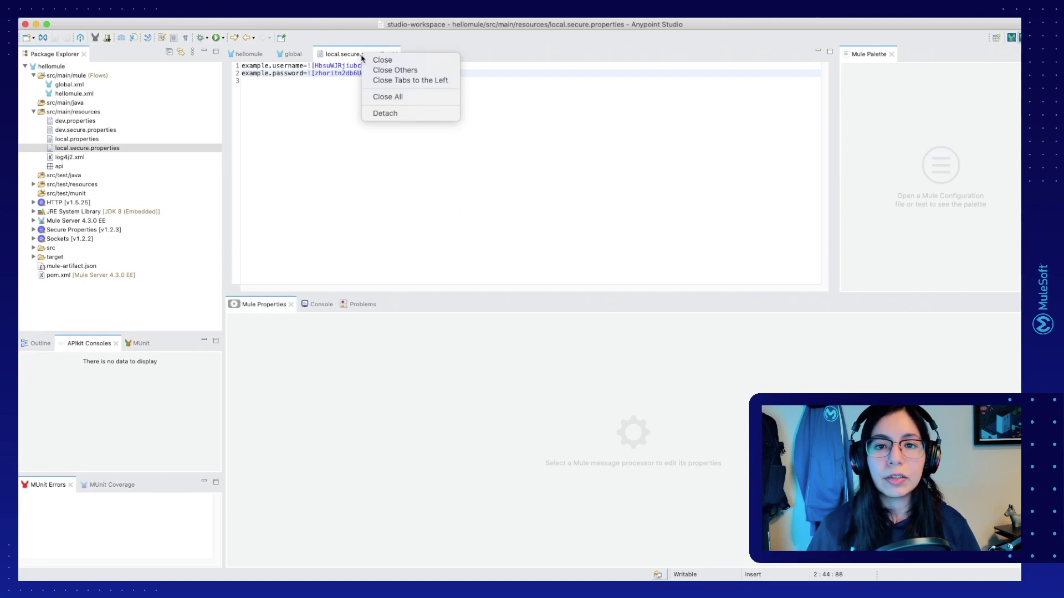
pyautogui.click(385, 97)
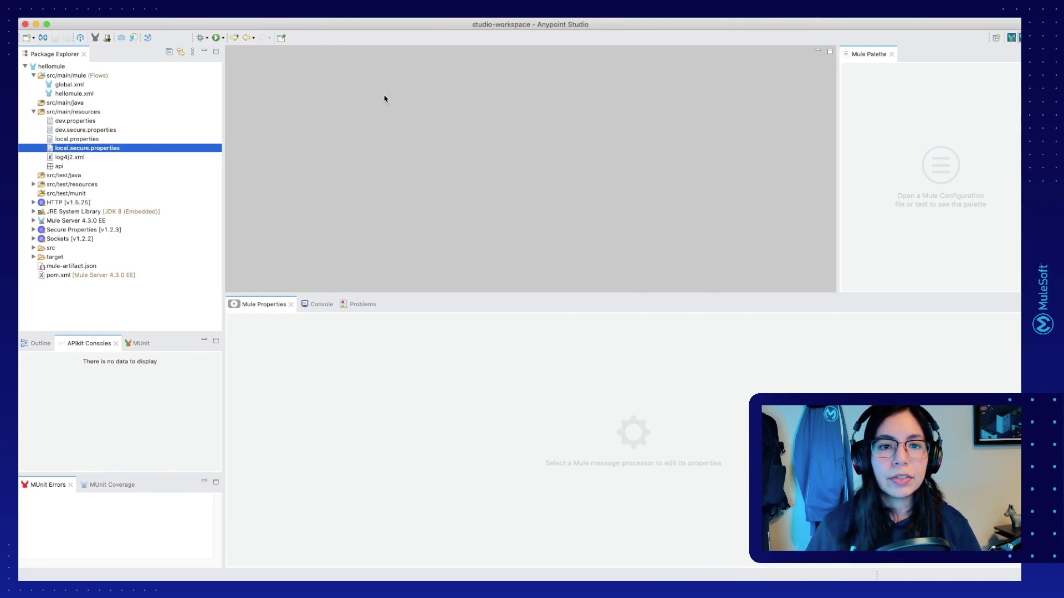
pyautogui.click(43, 68)
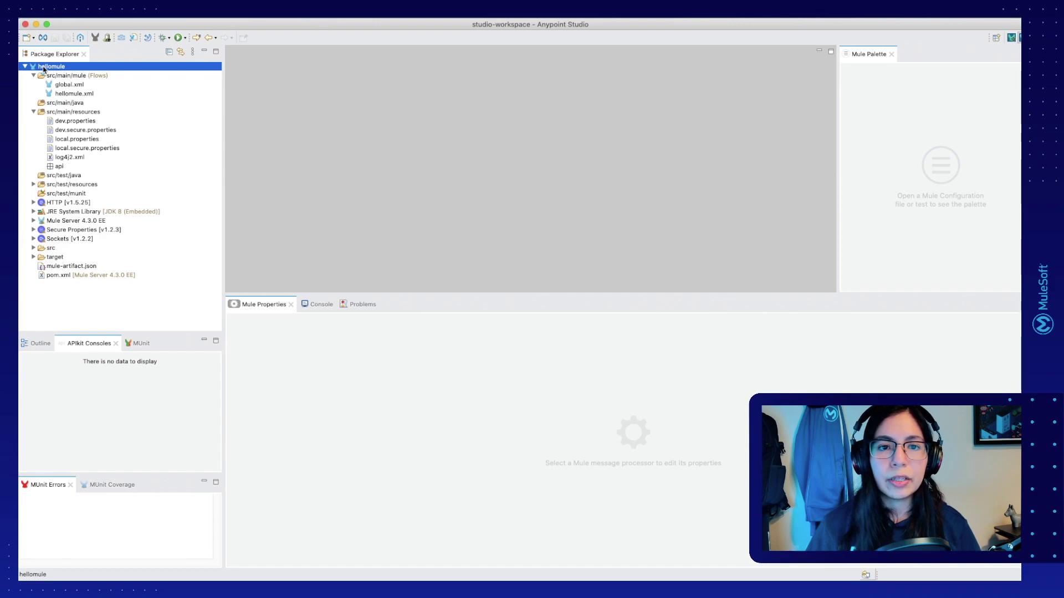
pyautogui.rightClick(44, 68)
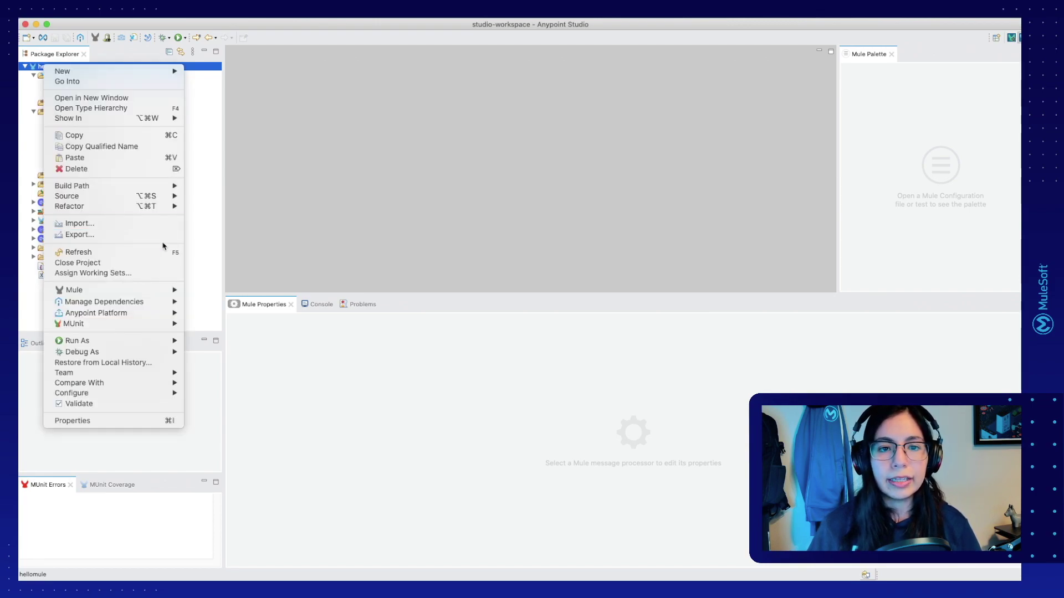
pyautogui.moveTo(156, 342)
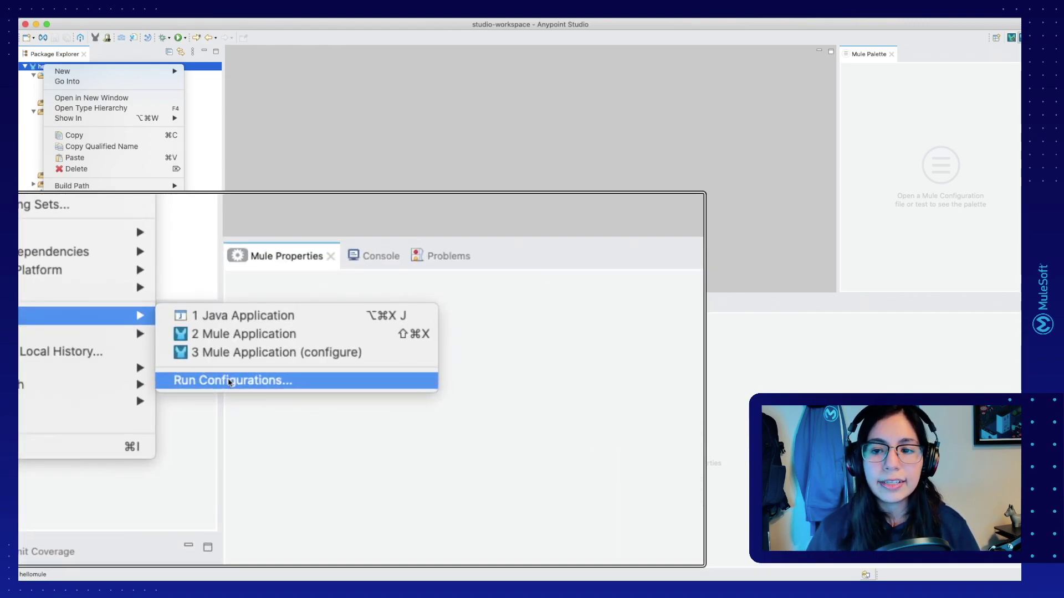
pyautogui.click(229, 380)
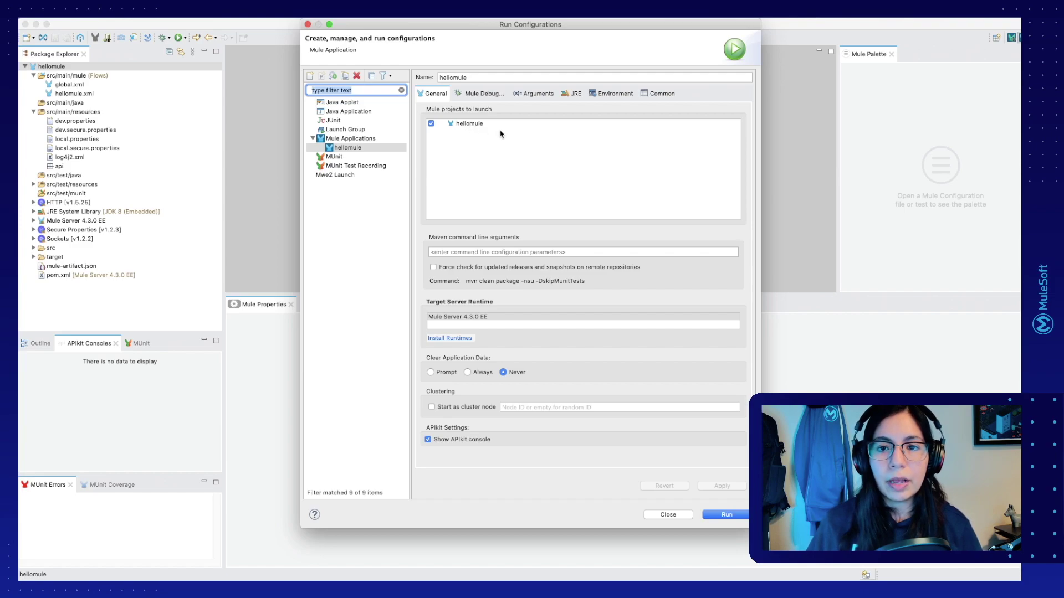
# Step: Add a secure.key environment variable holding the encryption key
pyautogui.click(604, 96)
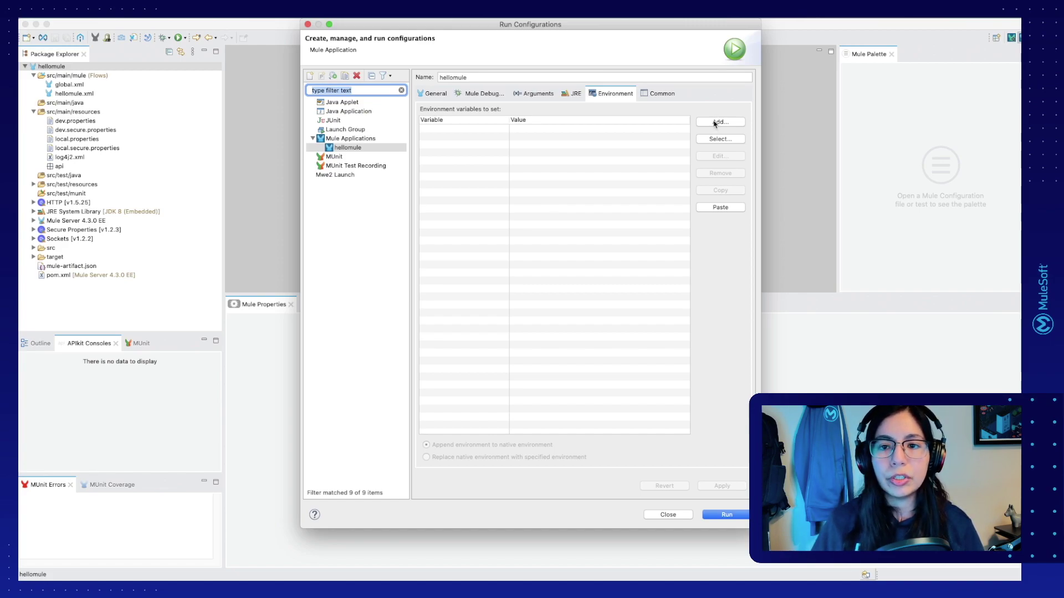
pyautogui.click(715, 122)
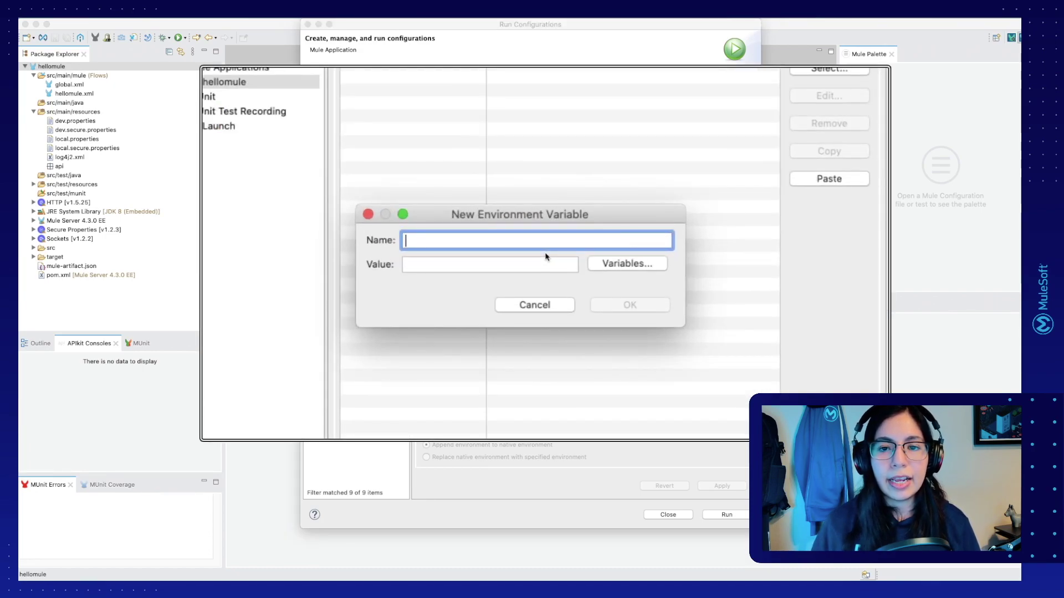
pyautogui.write('secure.key')
pyautogui.press('Tab')
pyautogui.write('MyM')
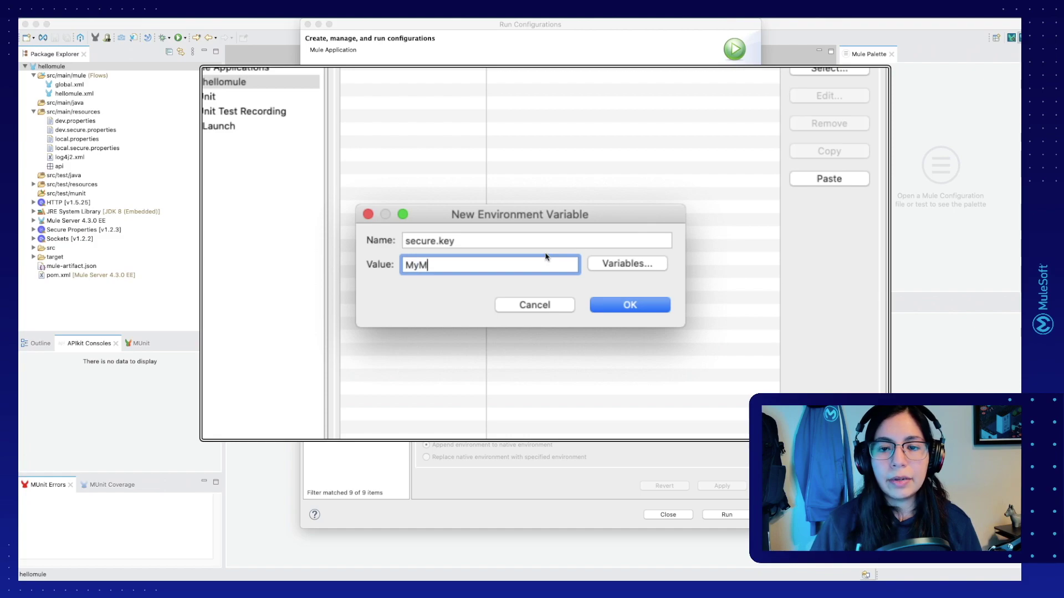
pyautogui.write('uleSoftKey')
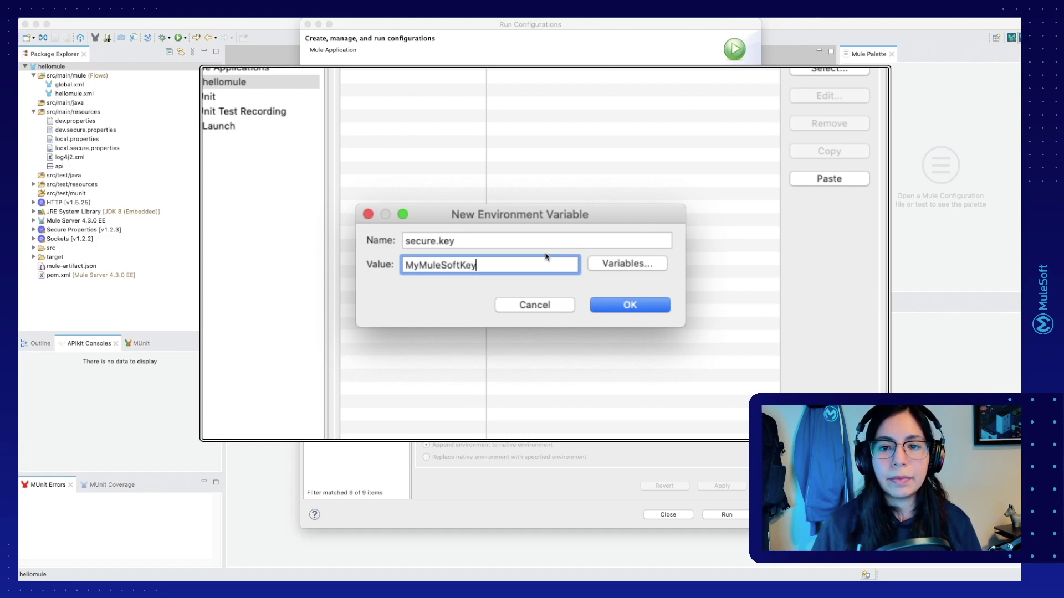
pyautogui.click(650, 307)
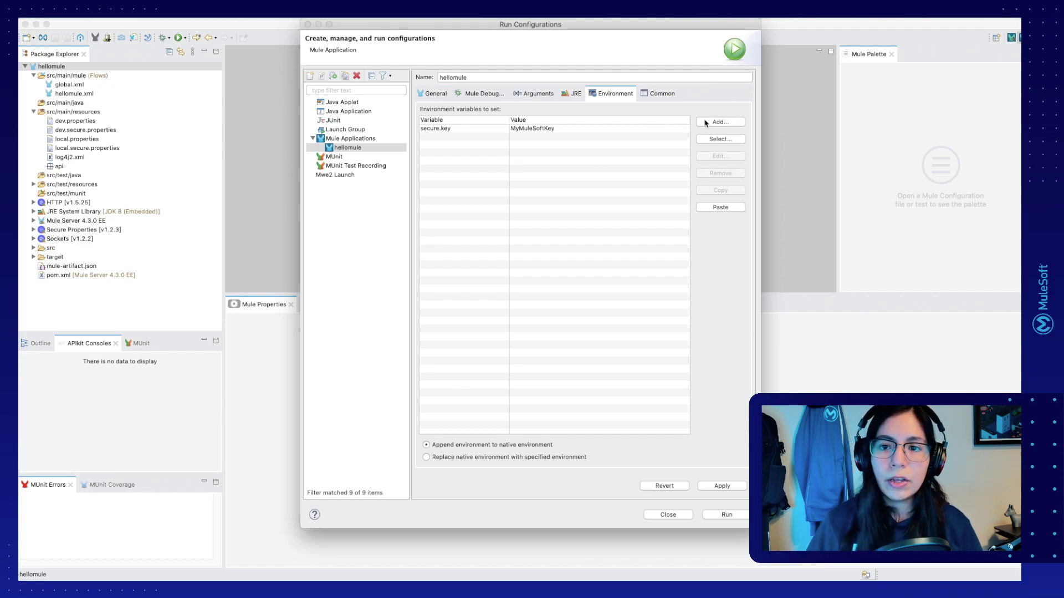
# Step: Add then remove an env=local variable, apply the configuration, and run hellomule
pyautogui.click(717, 127)
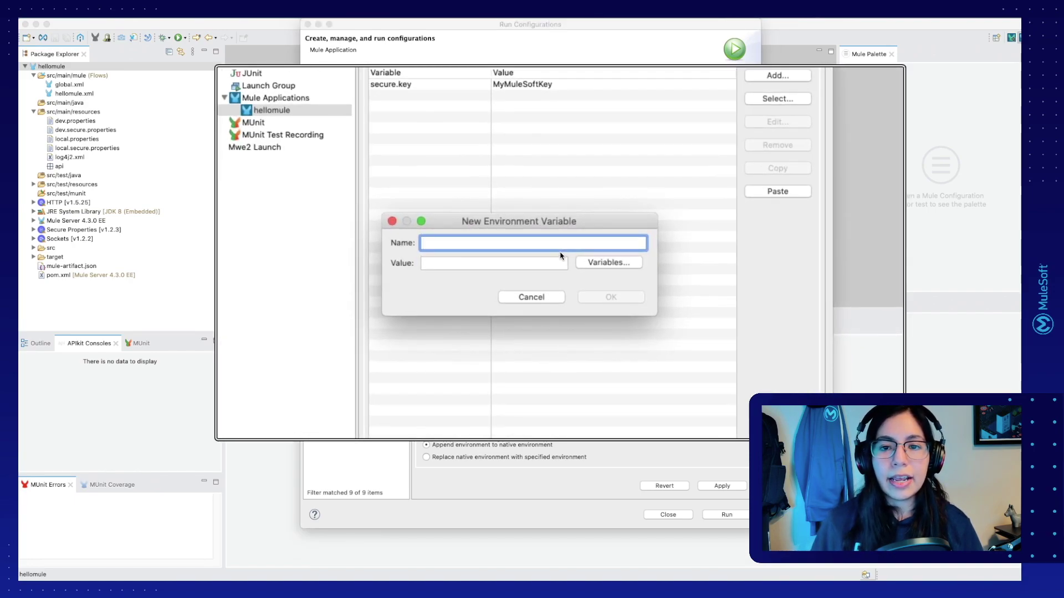
pyautogui.write('env')
pyautogui.press('Tab')
pyautogui.write('local')
pyautogui.press('Return')
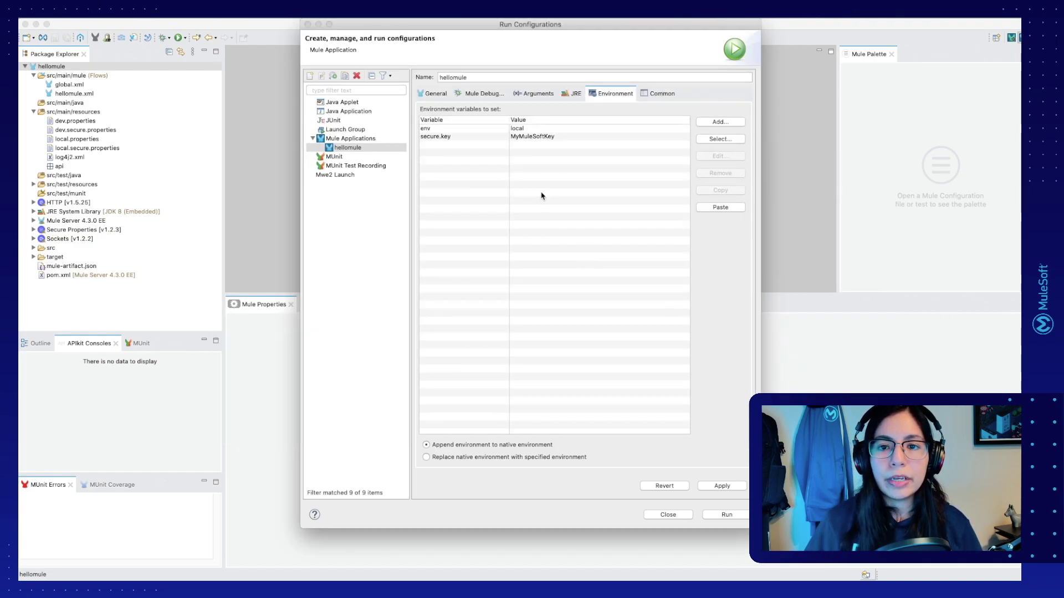
pyautogui.click(524, 129)
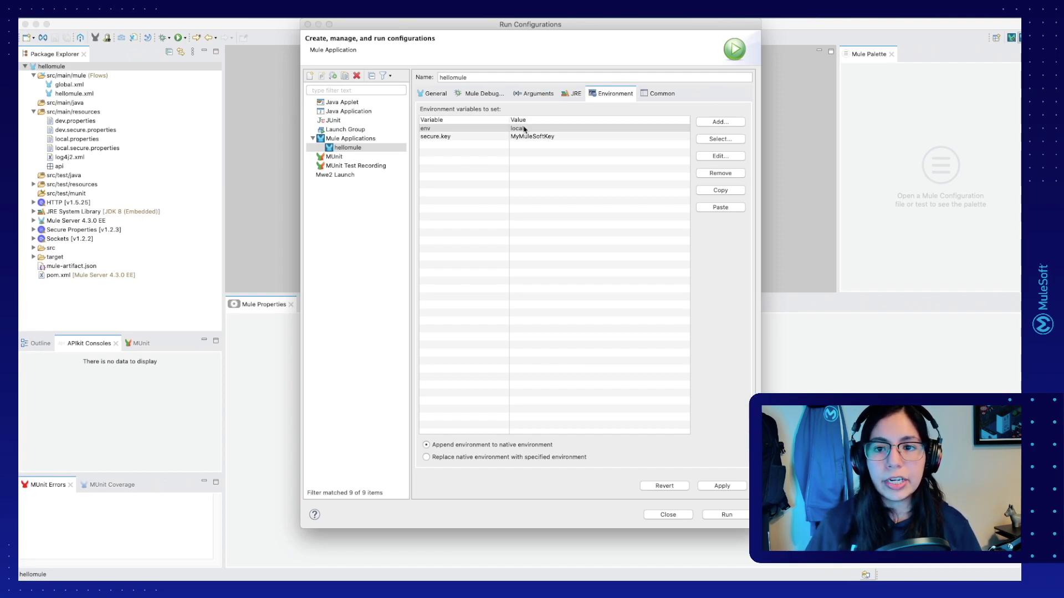
pyautogui.click(661, 132)
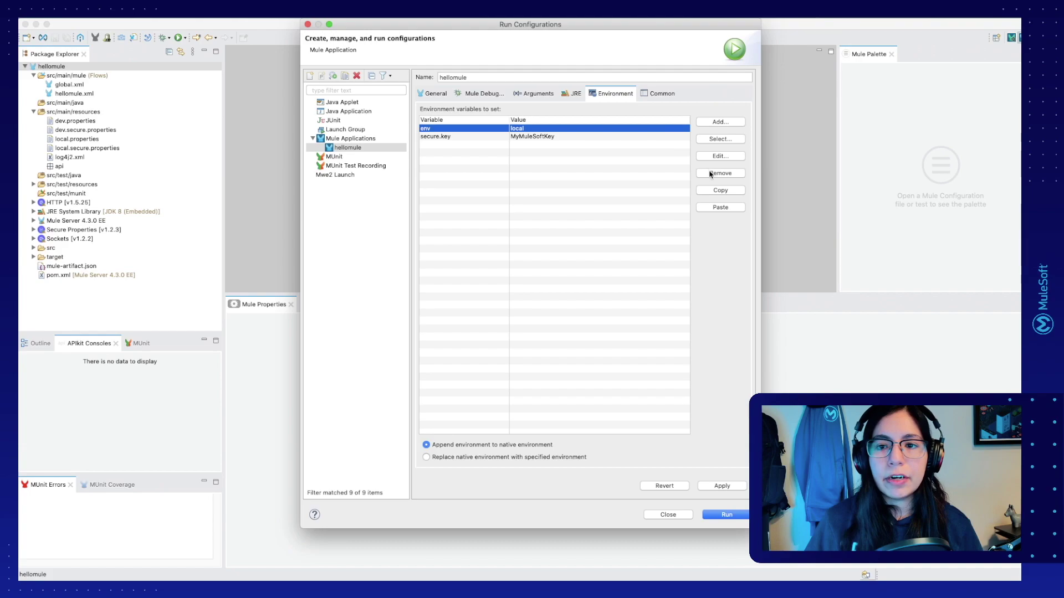
pyautogui.click(712, 173)
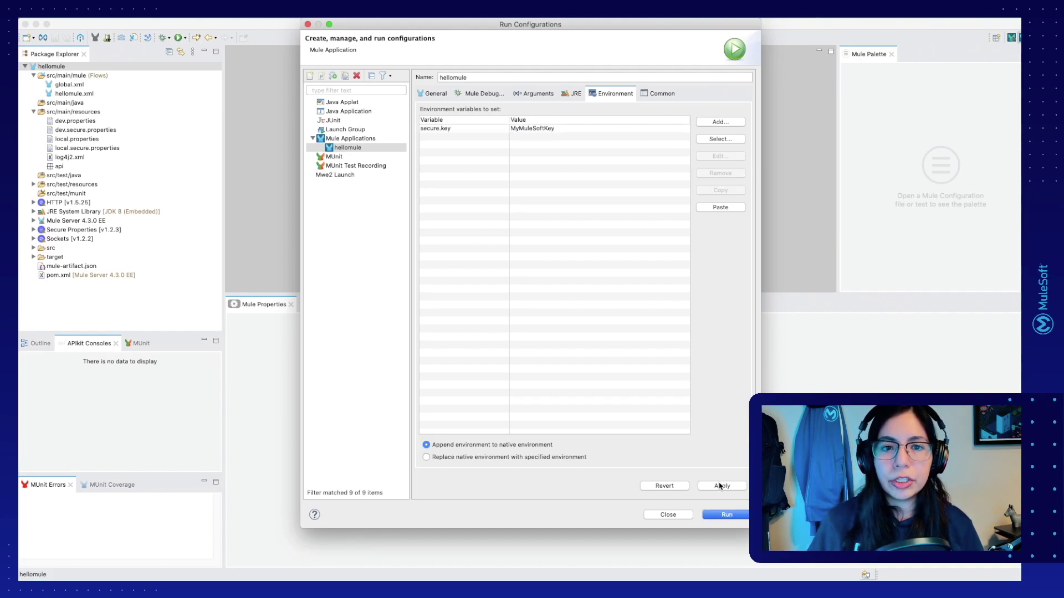
pyautogui.click(716, 487)
pyautogui.click(716, 515)
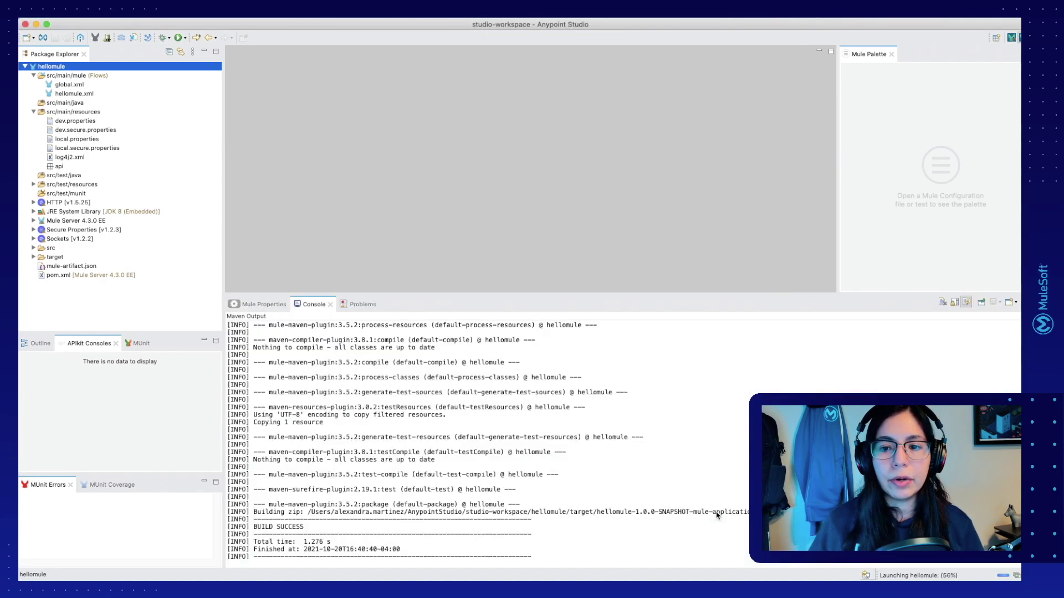
# Step: Check in global.xml's Global Elements that the env Global Property is set to local
pyautogui.doubleClick(76, 86)
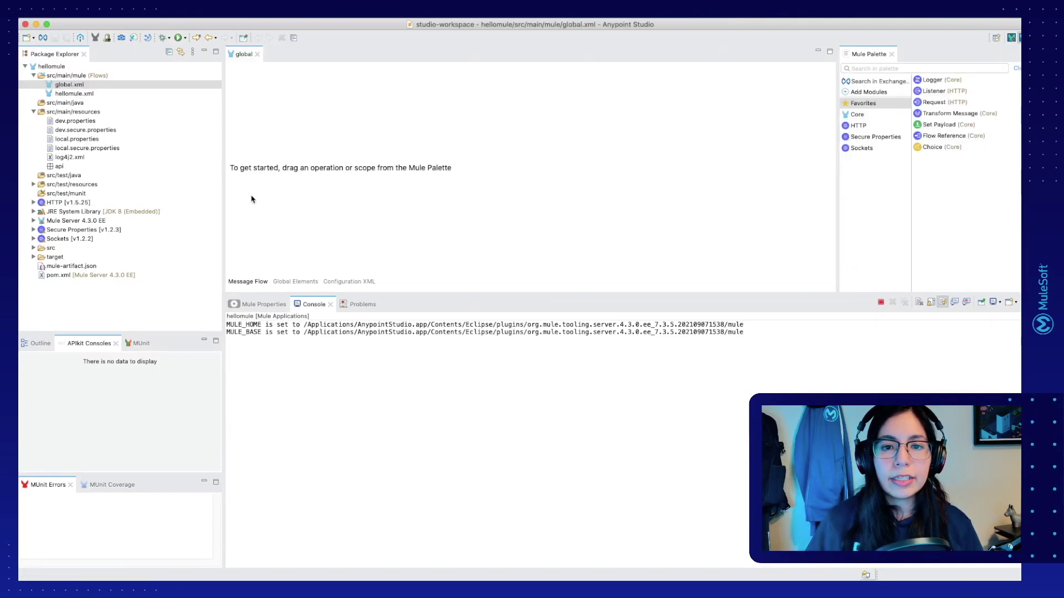
pyautogui.click(295, 282)
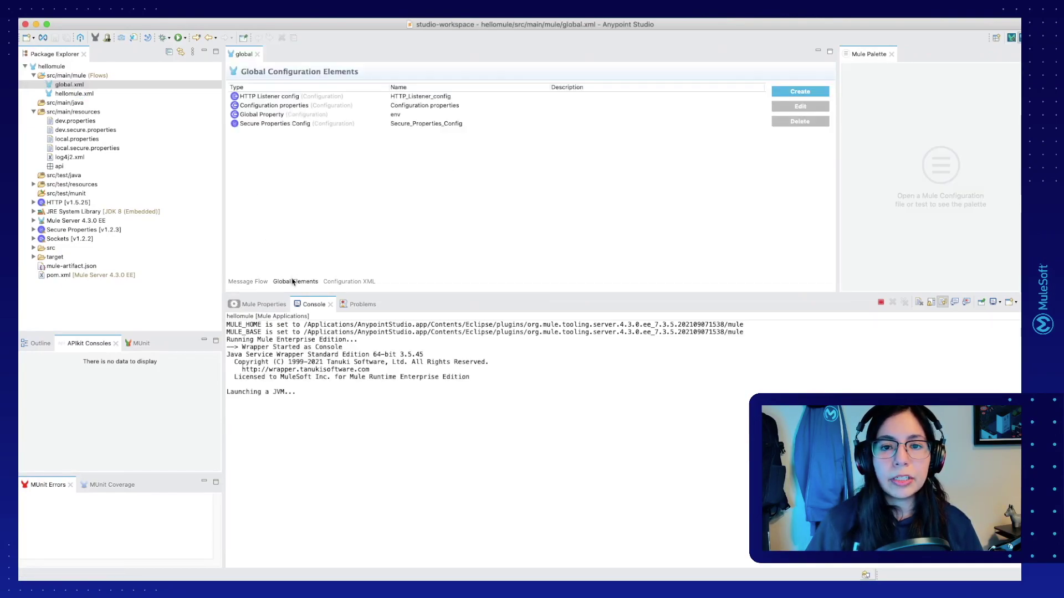
pyautogui.doubleClick(284, 114)
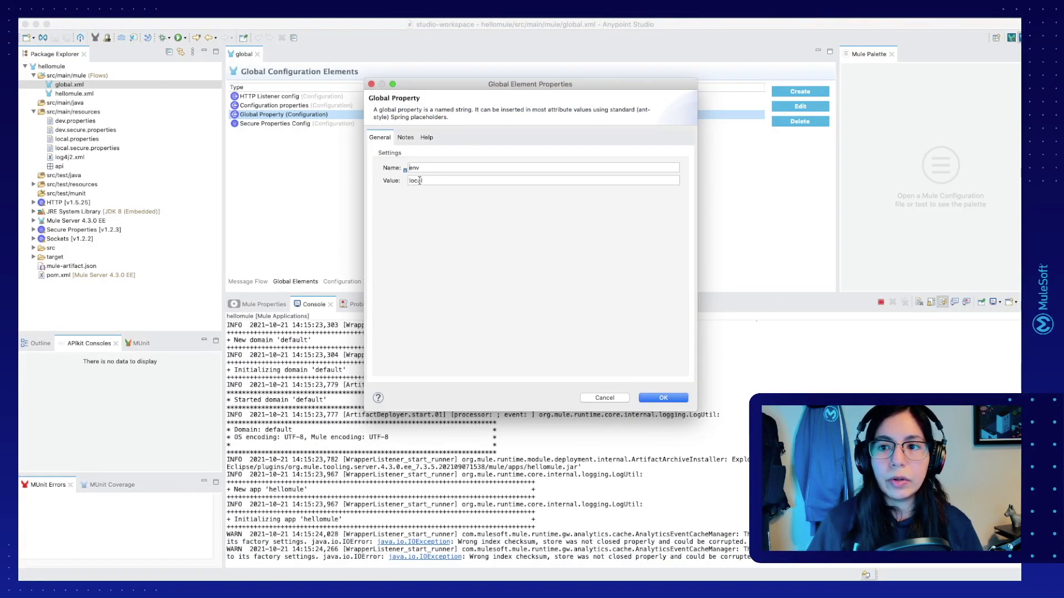
pyautogui.press('Return')
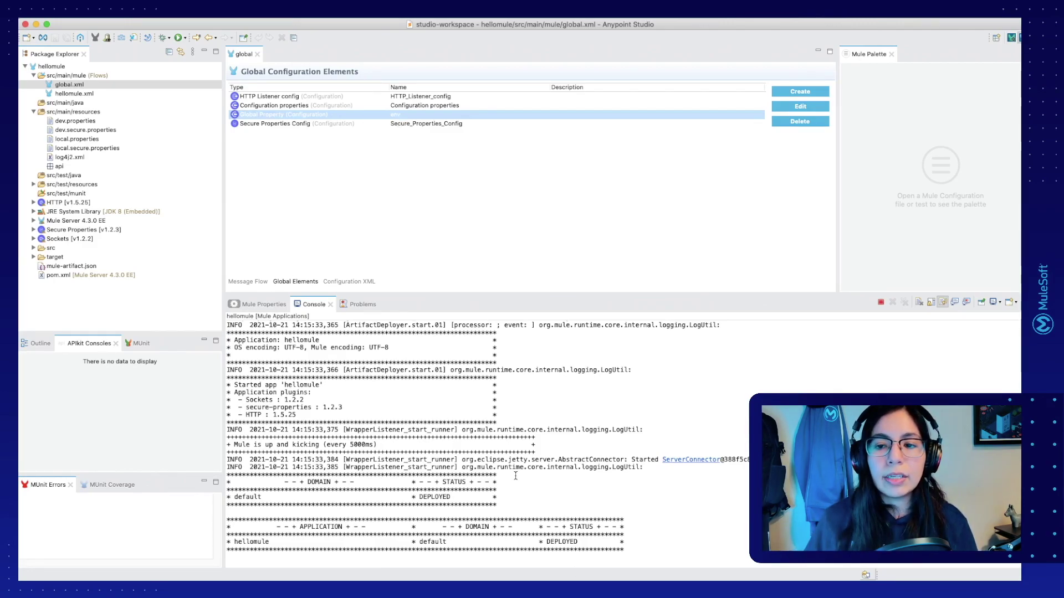
# Step: Send the localhost:8081/hellomule request from Postman, then stop the local hellomule run
pyautogui.hotkey('ctrl', 'Right')
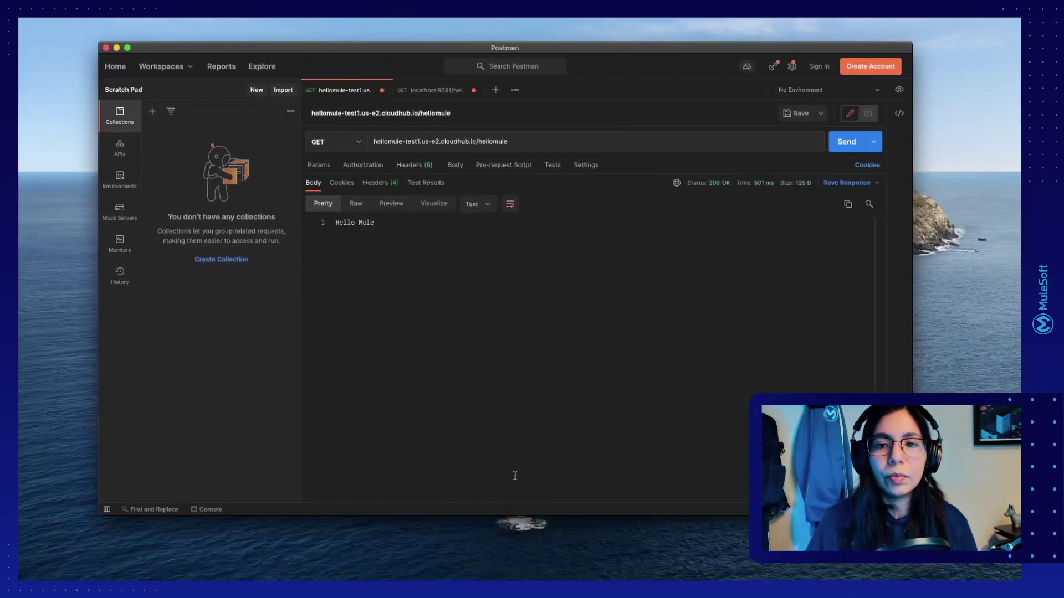
pyautogui.click(443, 91)
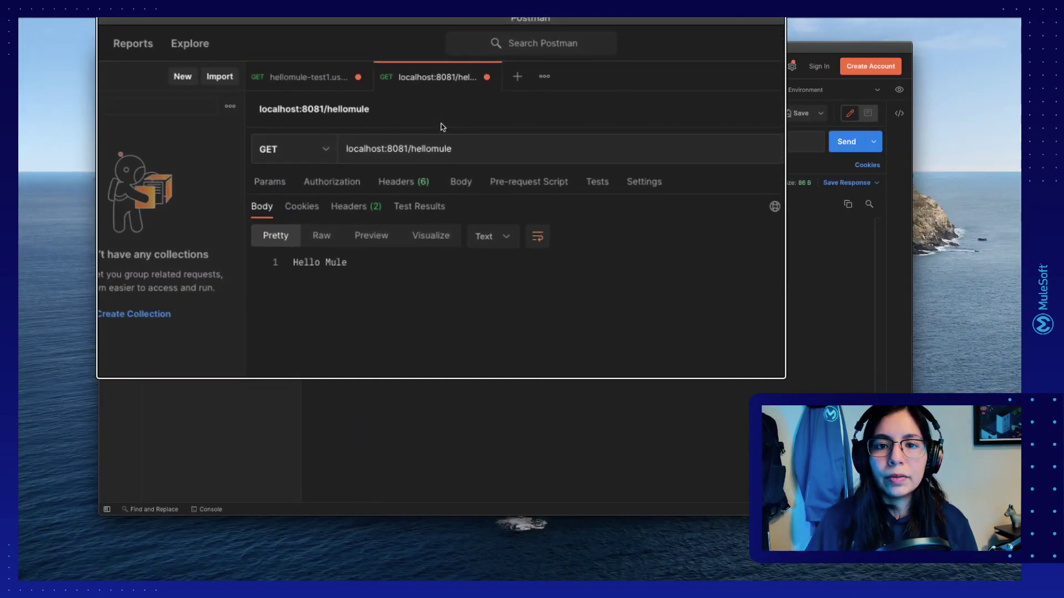
pyautogui.press('super+Return')
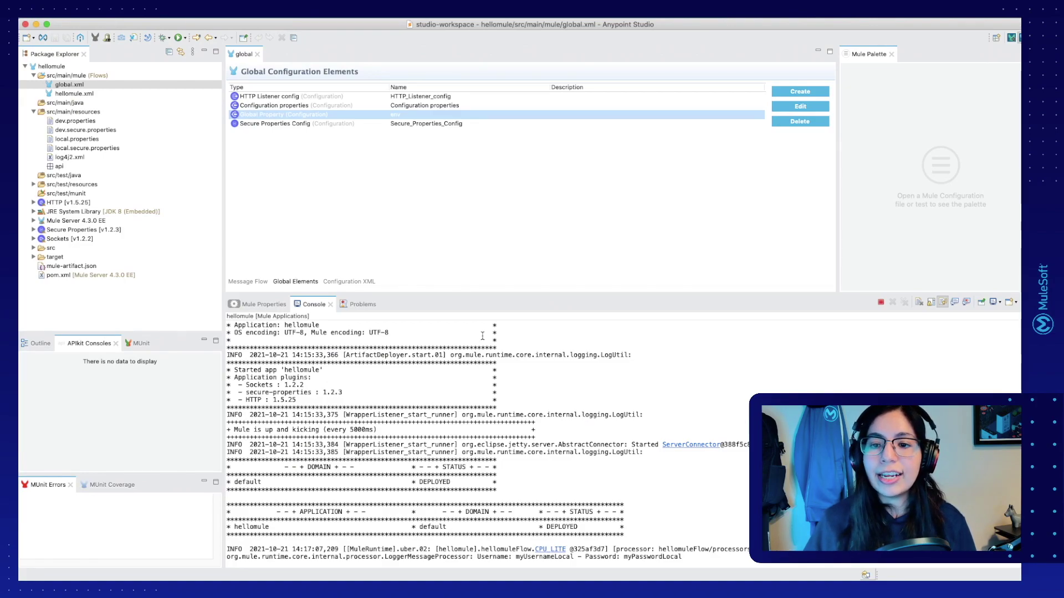
pyautogui.click(880, 304)
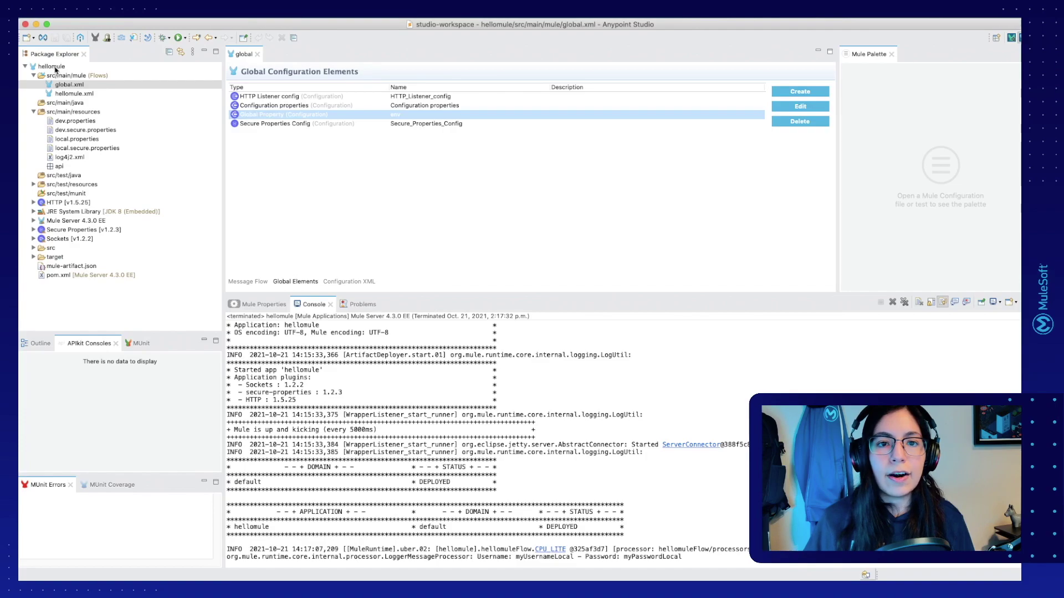
# Step: Start a CloudHub deployment of the hellomule project to hellomule-test1 (runtime 4.4.0, 0.1 vCores)
pyautogui.rightClick(56, 67)
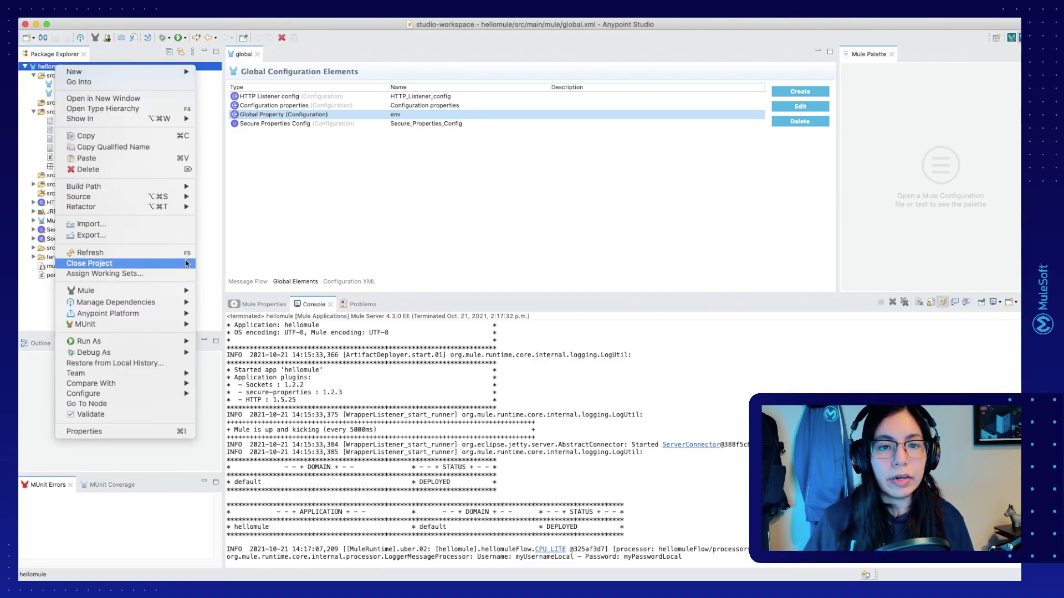
pyautogui.moveTo(179, 319)
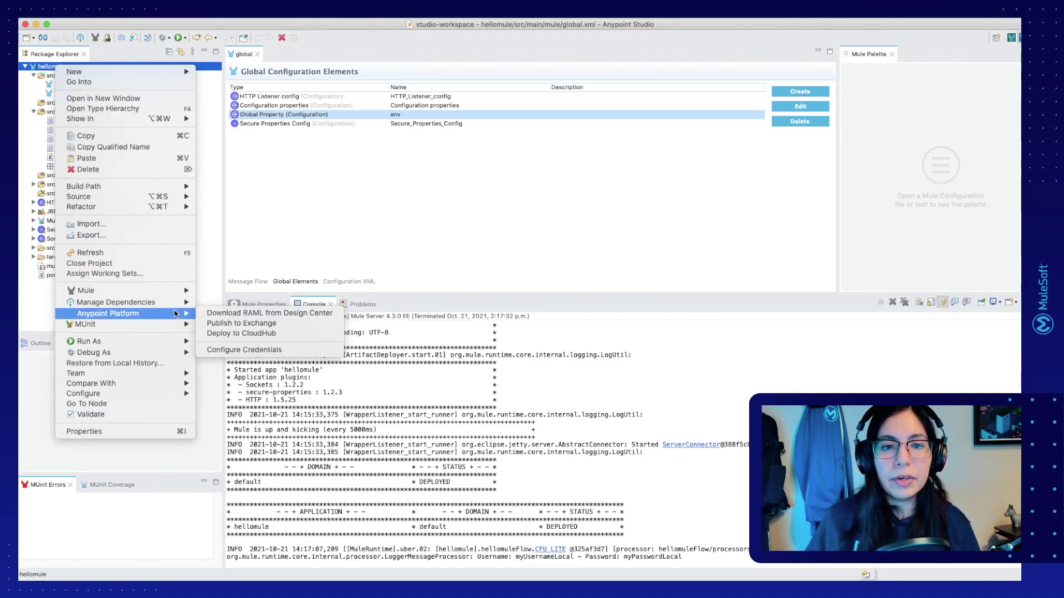
pyautogui.click(220, 334)
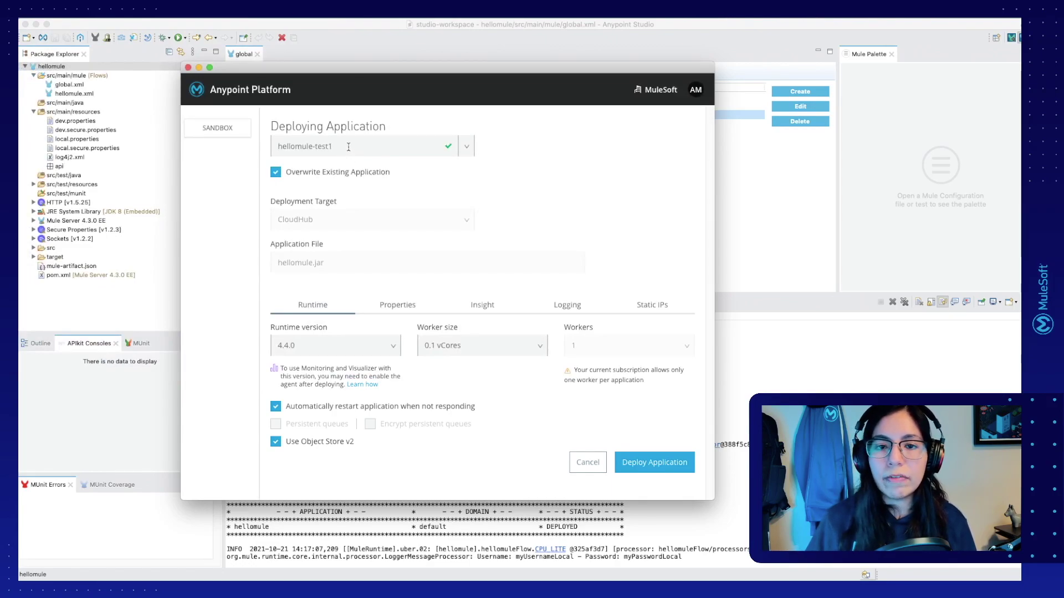
# Step: Add deployment properties env = dev and secure.key set to the encryption key
pyautogui.click(407, 306)
pyautogui.scroll(-2, 458, 270)
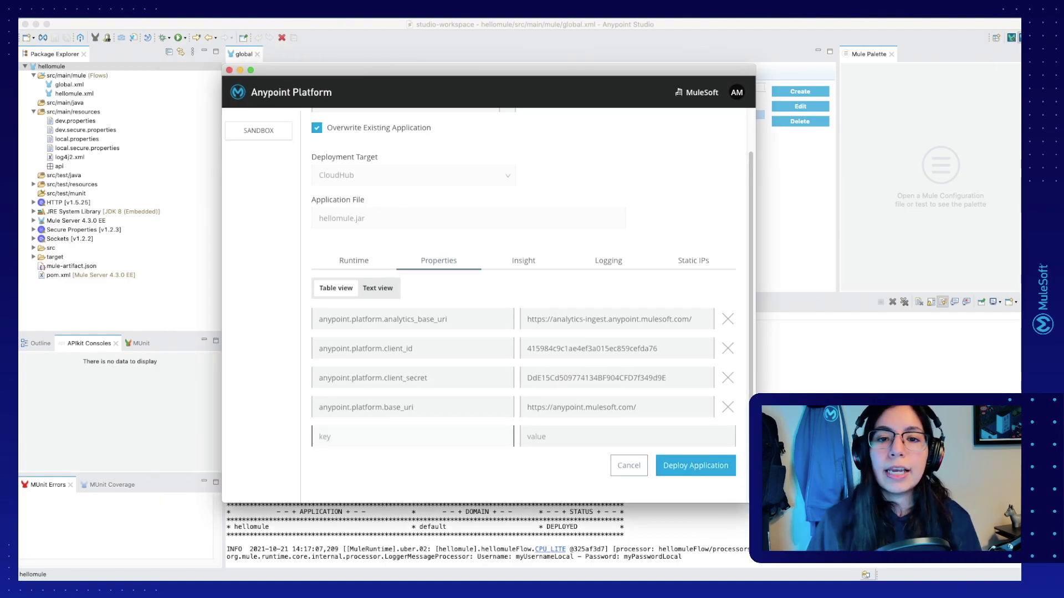
pyautogui.write('en')
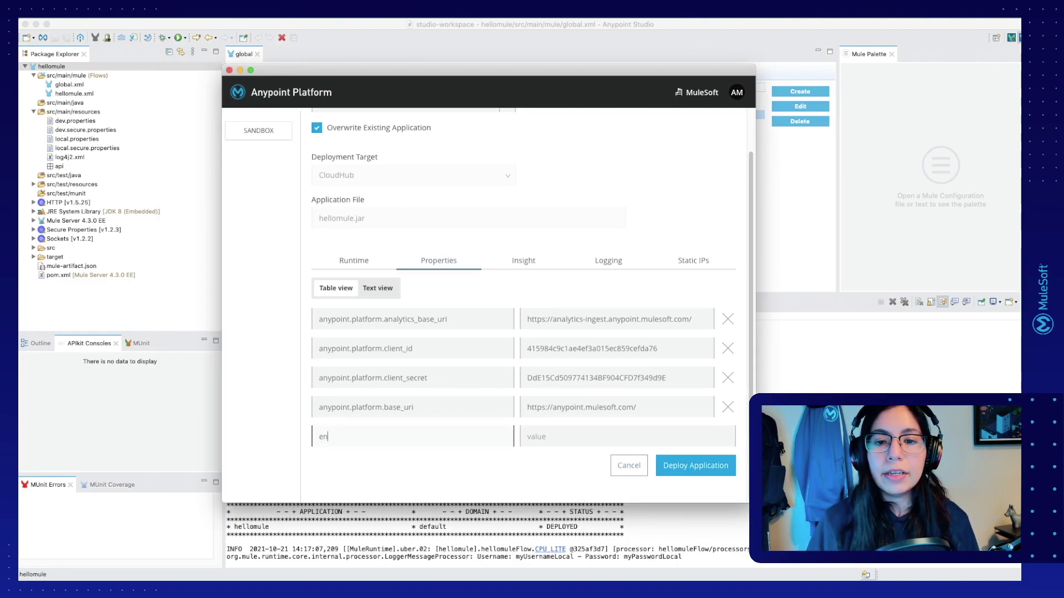
pyautogui.write('v')
pyautogui.press('Tab')
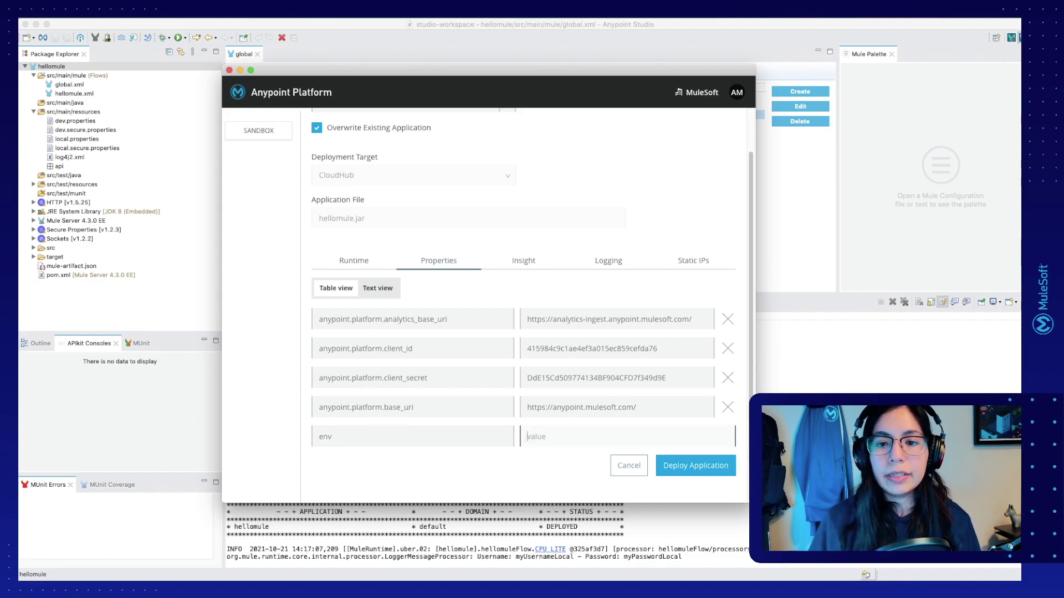
pyautogui.write('dev')
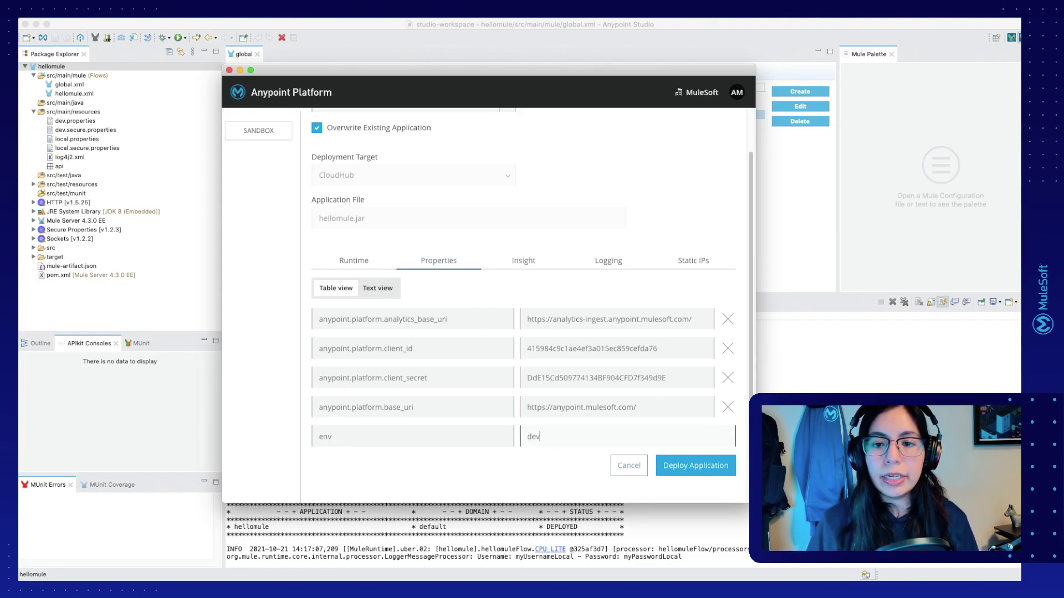
pyautogui.press('Tab')
pyautogui.write('secure.key')
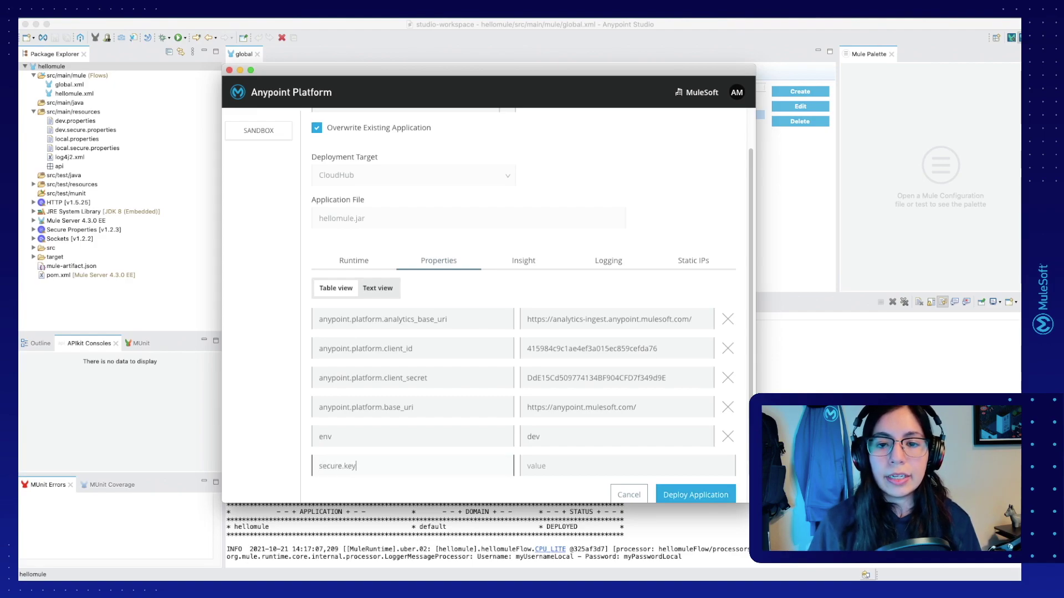
pyautogui.press('Tab')
pyautogui.write('MyMuleSoftKey')
pyautogui.scroll(-1, 435, 428)
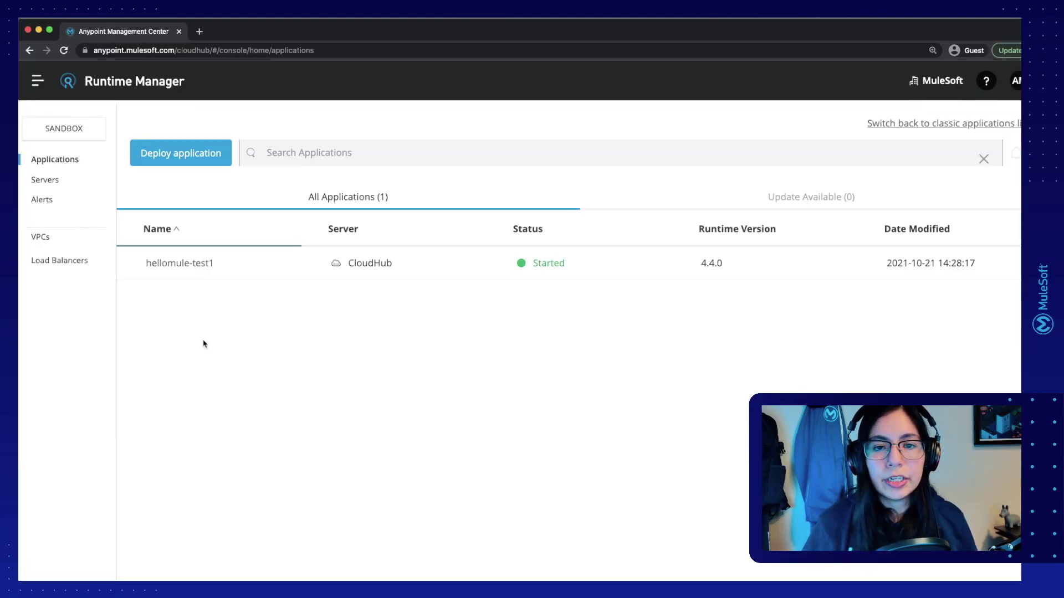
# Step: Check that hellomule-test1's Runtime Manager properties show env dev and secure.key, then return to Studio
pyautogui.click(177, 266)
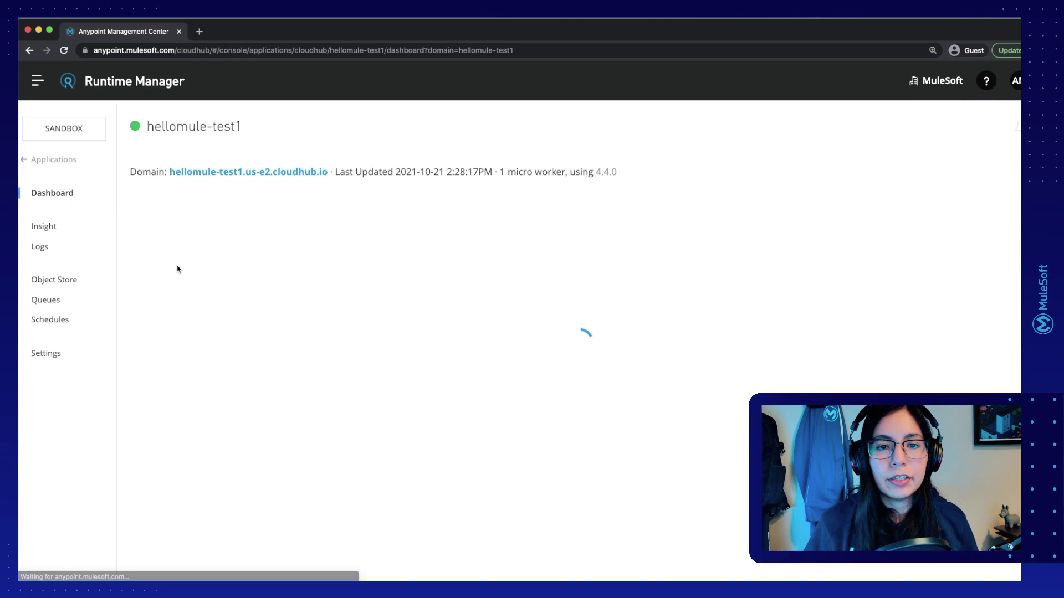
pyautogui.click(51, 354)
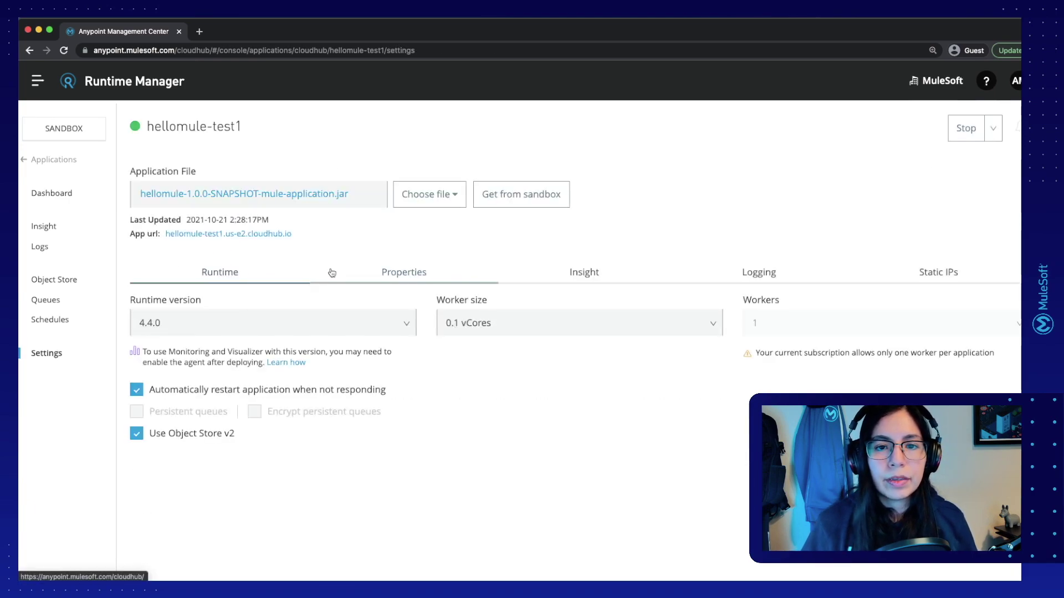
pyautogui.click(391, 274)
pyautogui.scroll(-1, 368, 304)
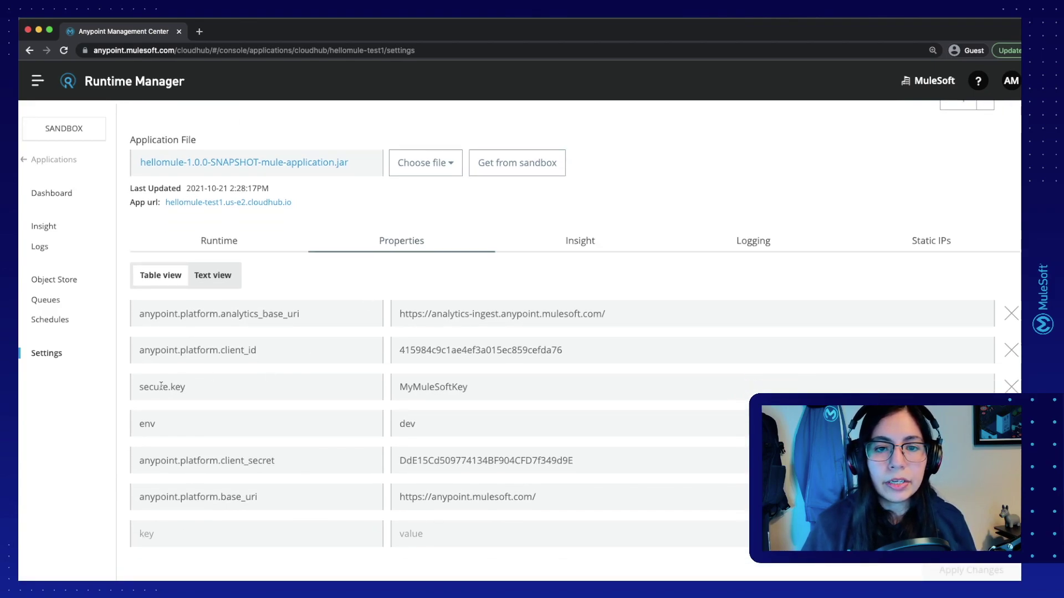
pyautogui.click(220, 388)
pyautogui.click(487, 386)
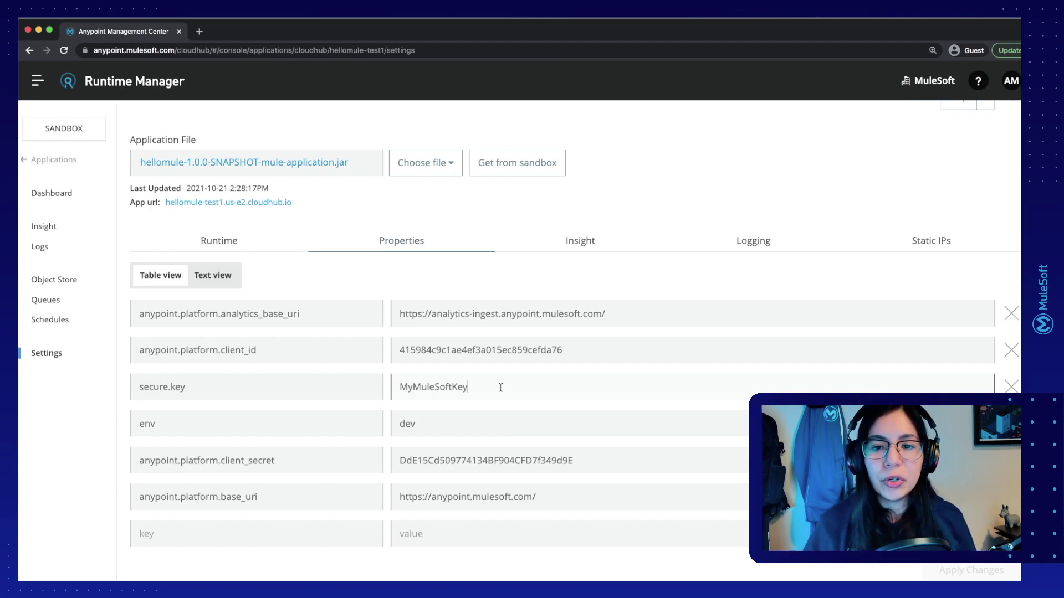
pyautogui.hotkey('ctrl', 'Right')
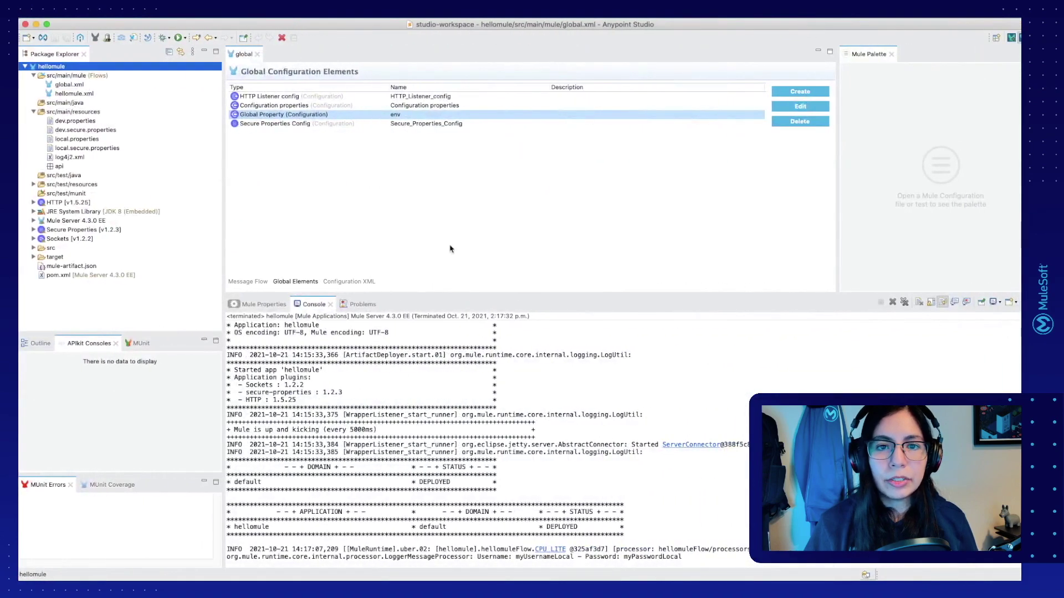
# Step: Add "secureProperties": ["secure.key"] after minMuleVersion 4.3.0 in mule-artifact.json and save it
pyautogui.doubleClick(67, 268)
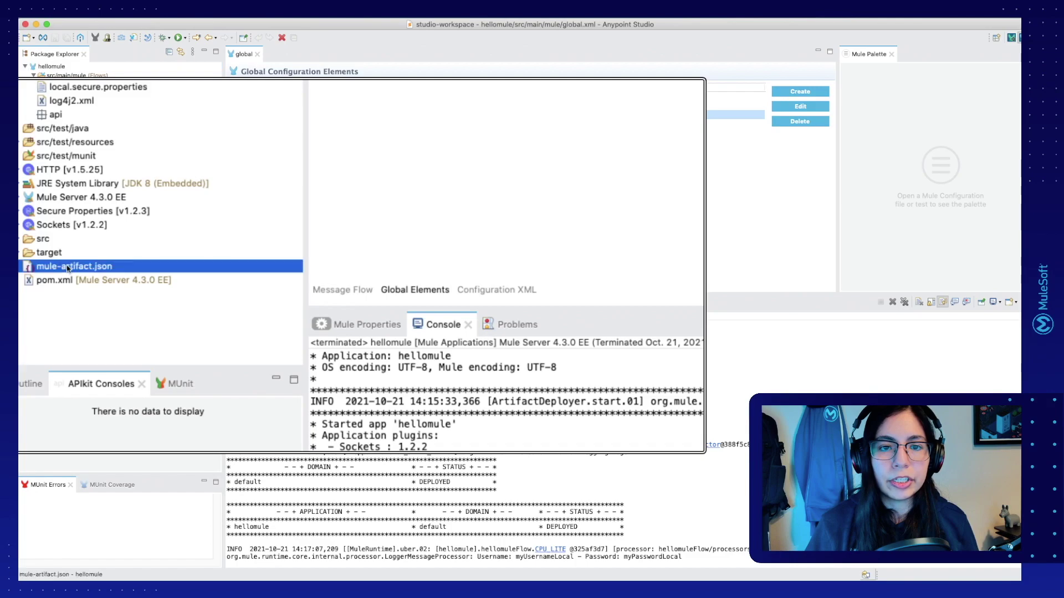
pyautogui.click(328, 176)
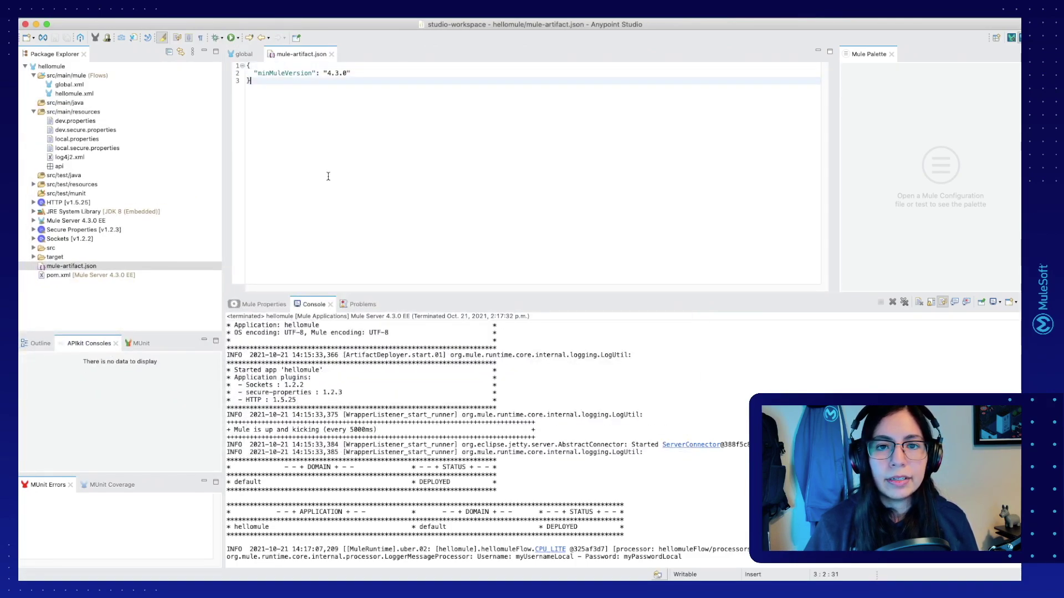
pyautogui.click(362, 74)
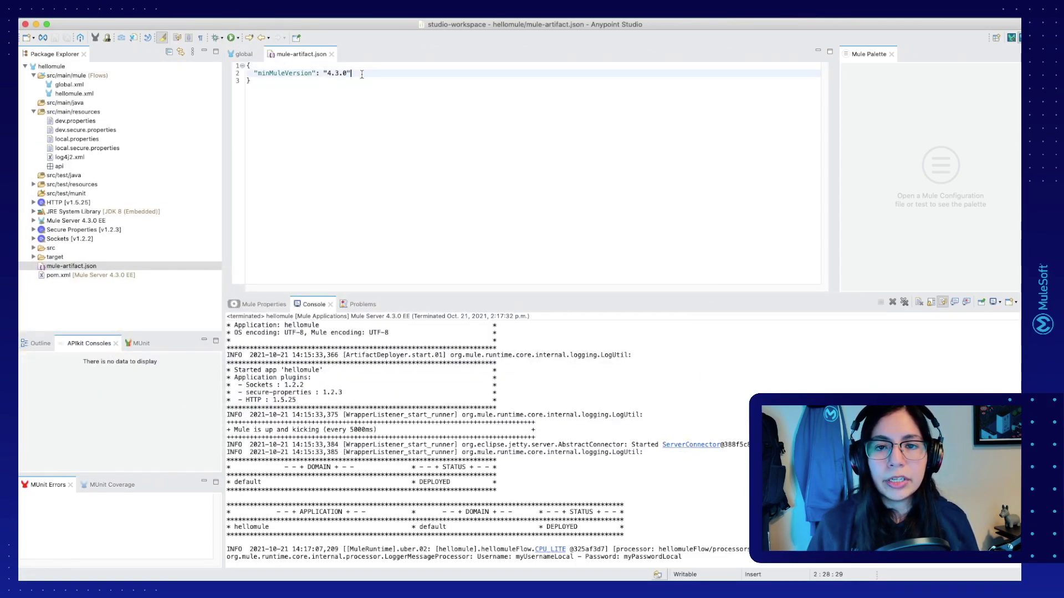
pyautogui.write(',')
pyautogui.press('Return')
pyautogui.write('"secureProperties": ["secure.key"]')
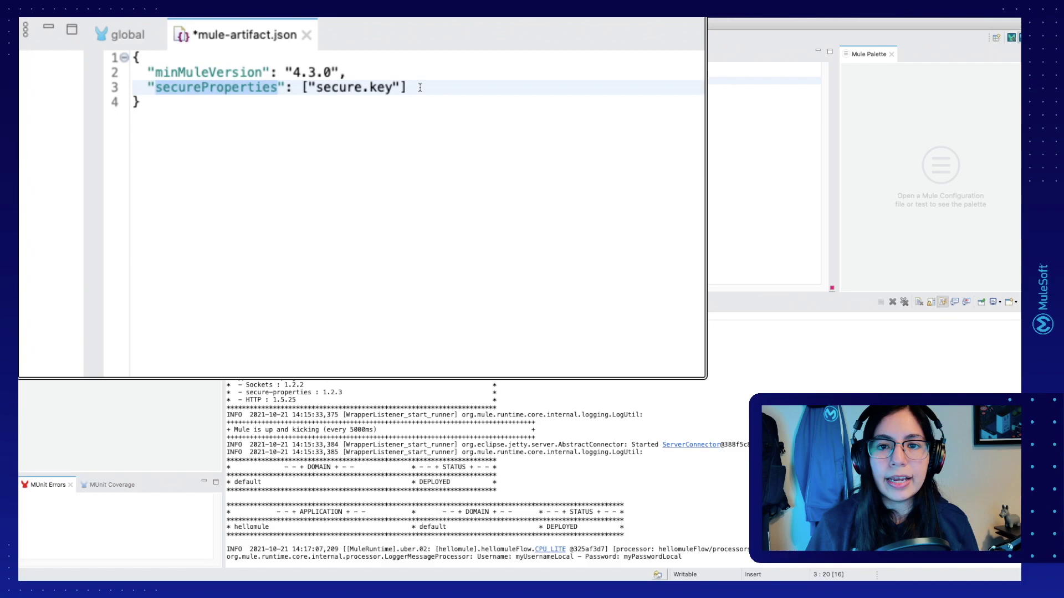
pyautogui.moveTo(420, 87); pyautogui.dragTo(302, 90)
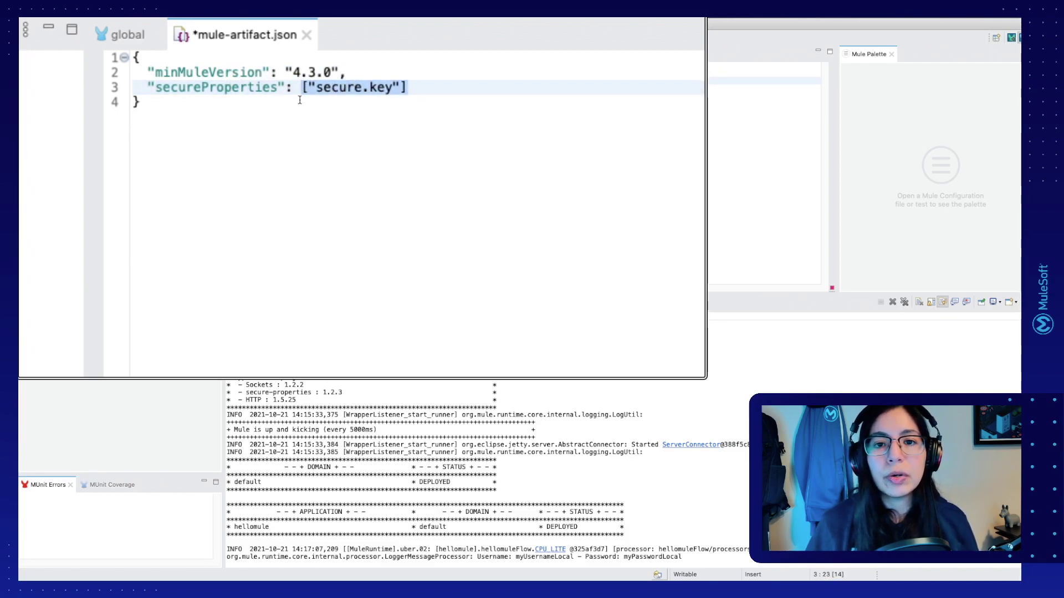
pyautogui.click(422, 90)
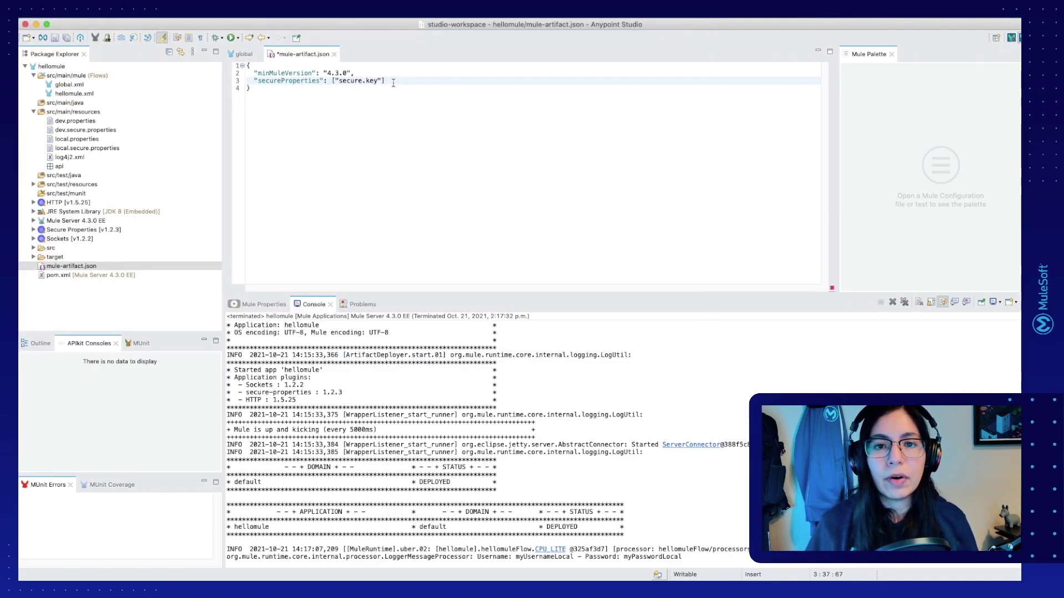
pyautogui.press('super+s')
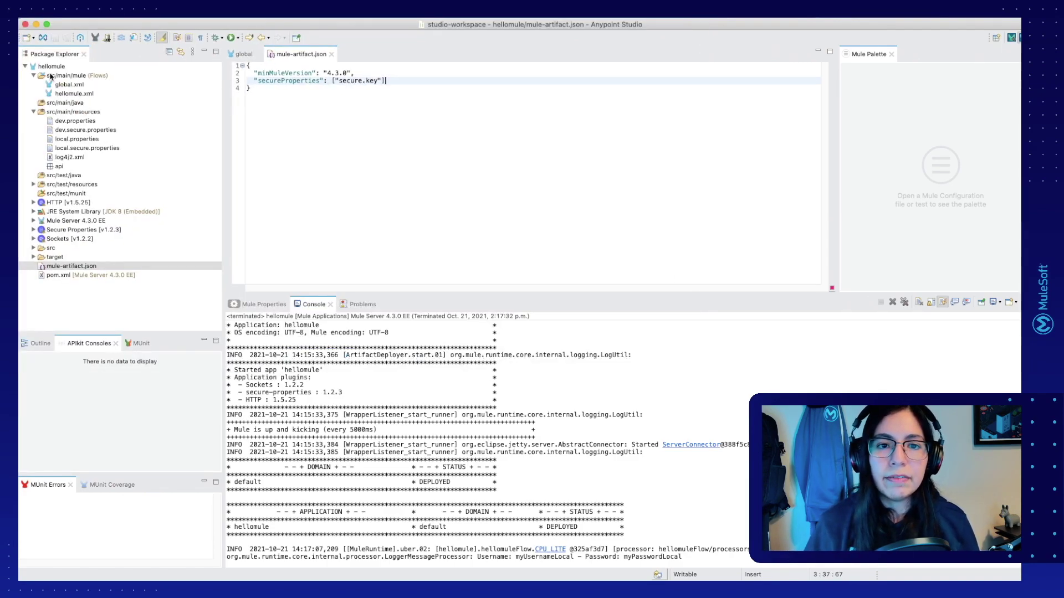
pyautogui.rightClick(51, 68)
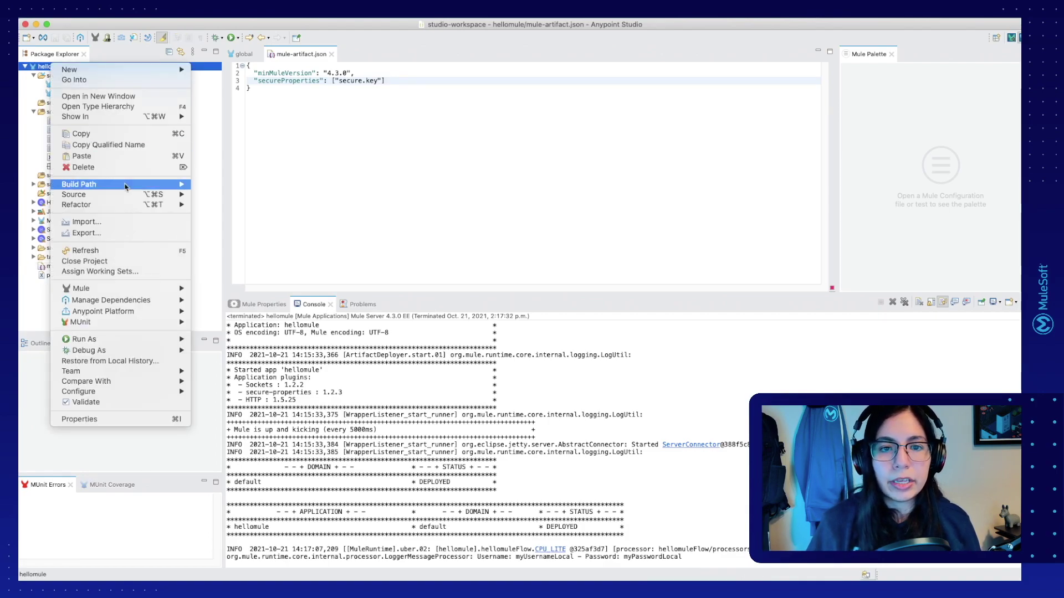
# Step: Redeploy hellomule to hellomule-test1 after reviewing its env and secure.key properties
pyautogui.moveTo(167, 312)
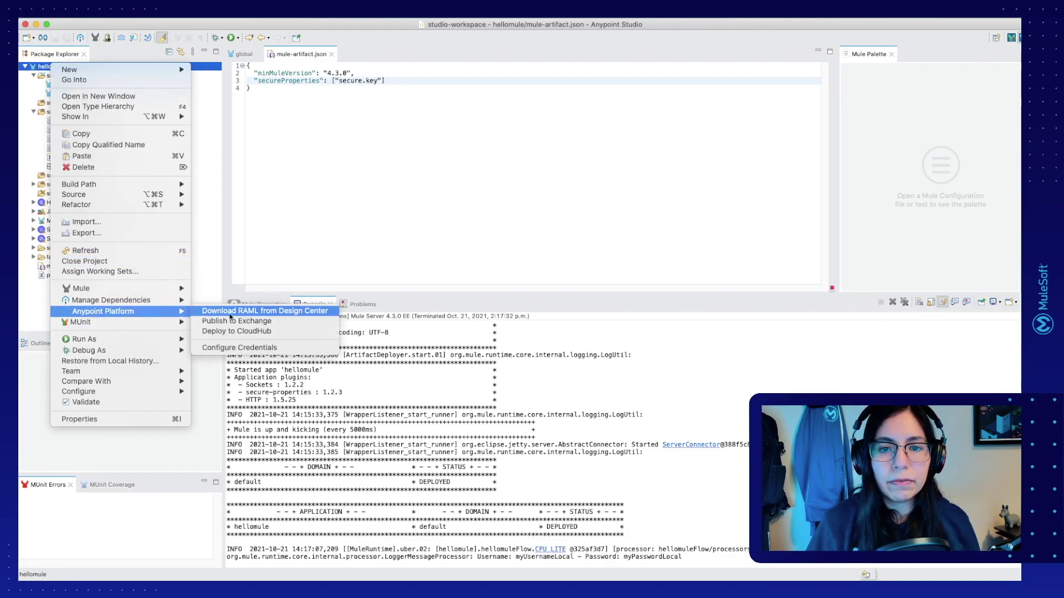
pyautogui.click(237, 332)
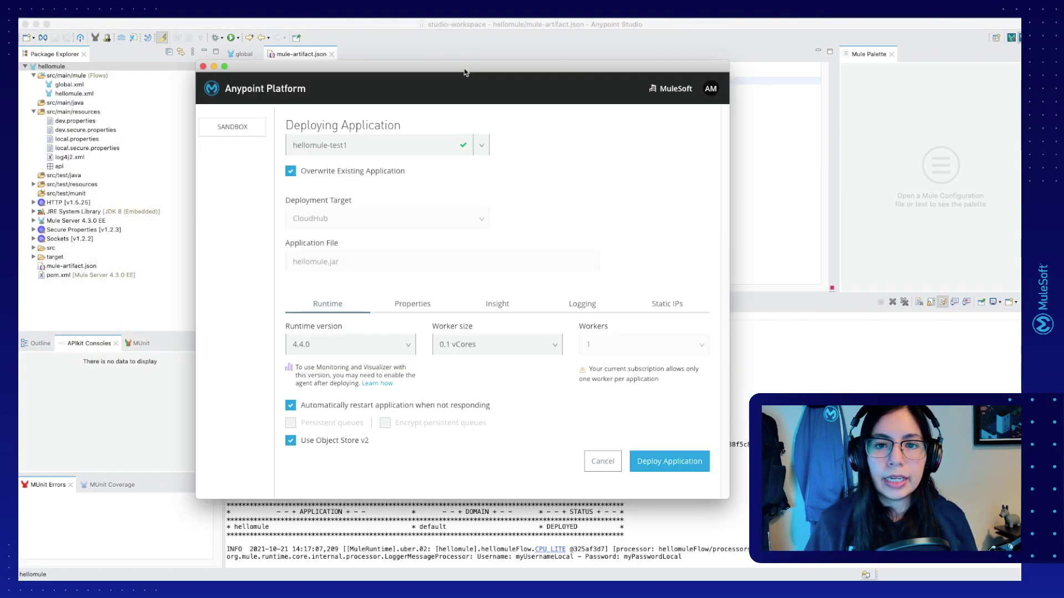
pyautogui.click(413, 306)
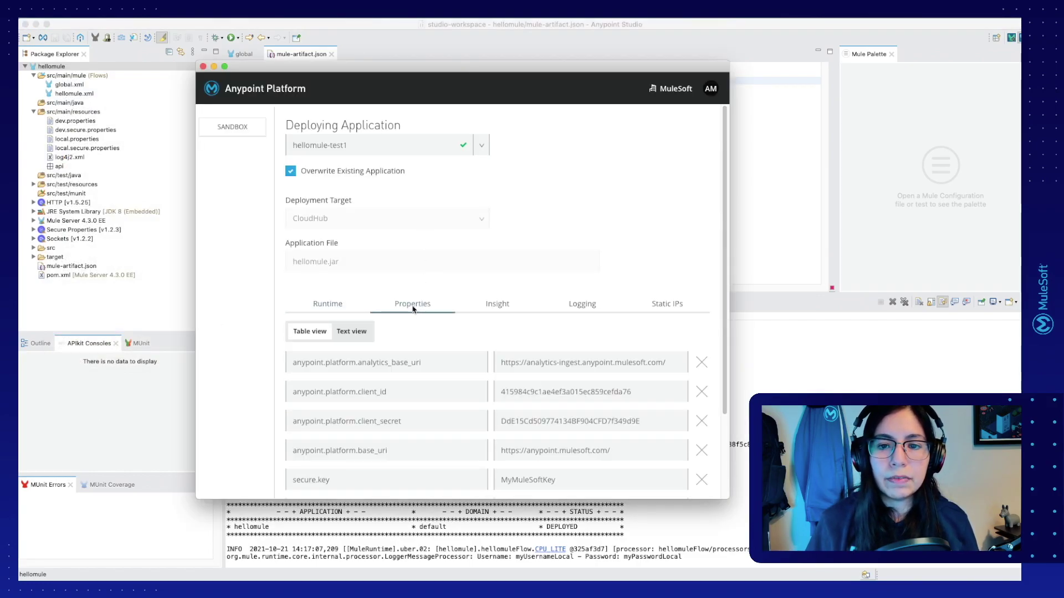
pyautogui.scroll(-3, 425, 324)
pyautogui.click(425, 371)
pyautogui.click(535, 376)
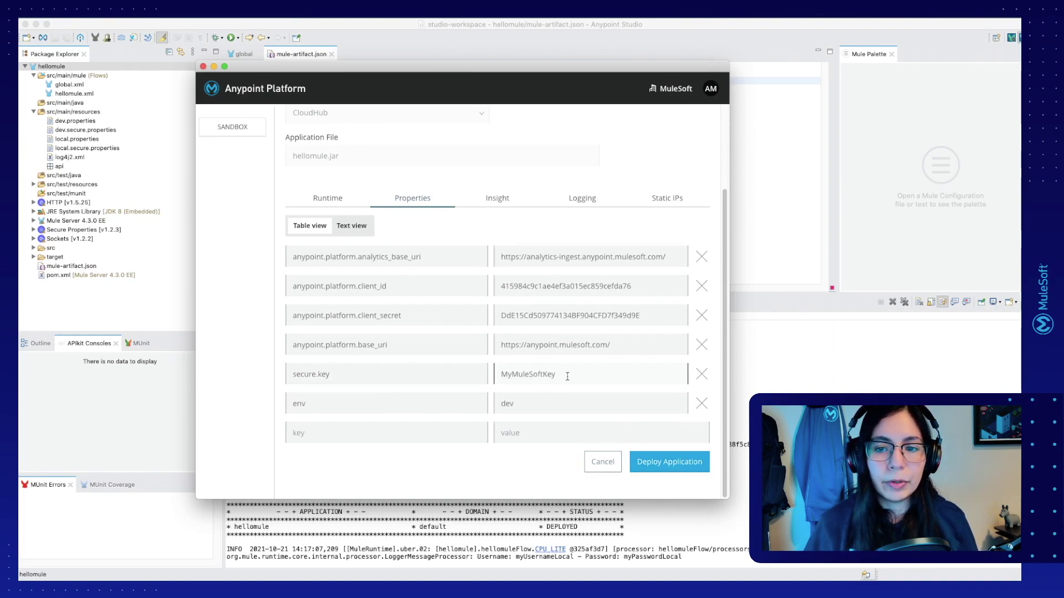
pyautogui.click(667, 465)
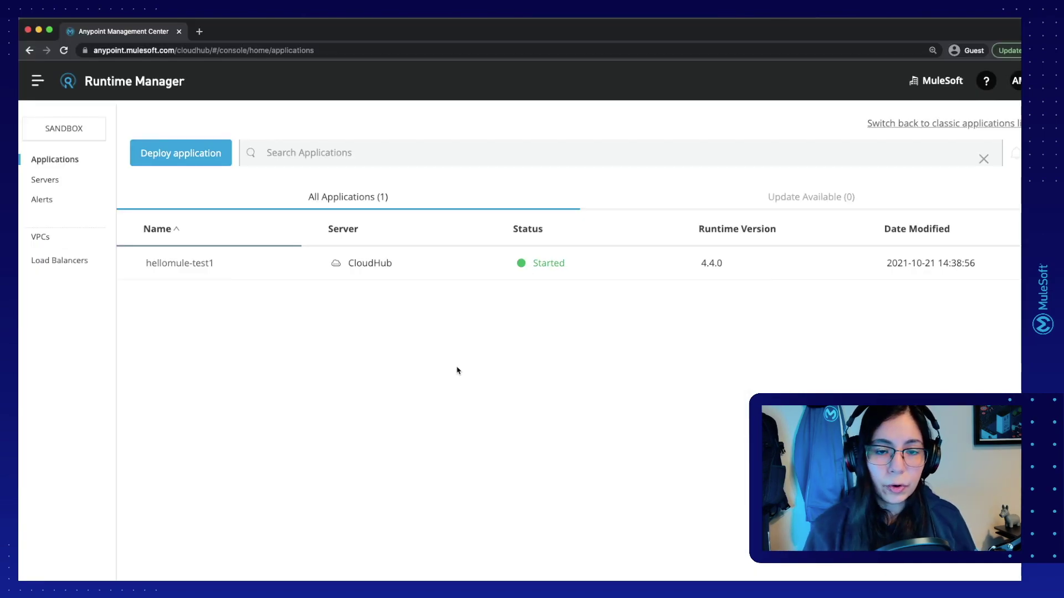
# Step: Confirm hellomule-test1's secure.key value is masked in Settings > Properties, then view its Logs
pyautogui.click(183, 265)
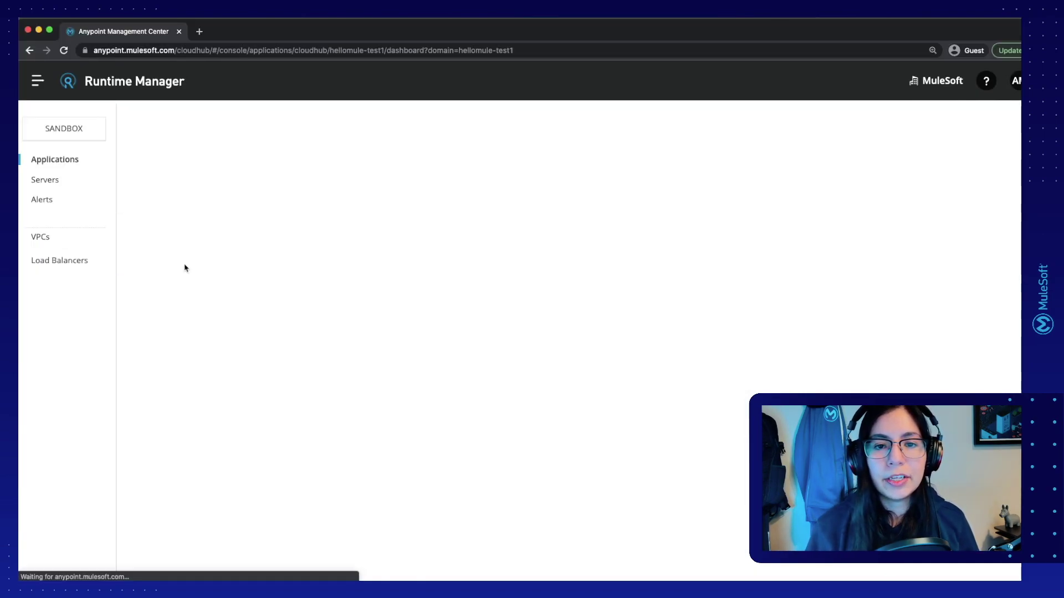
pyautogui.click(39, 353)
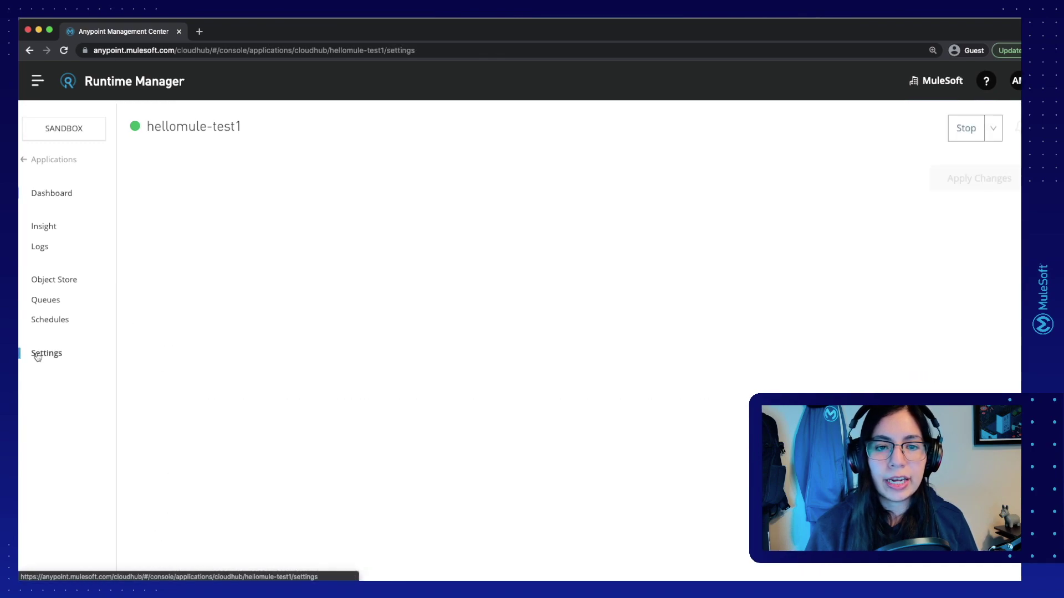
pyautogui.click(361, 281)
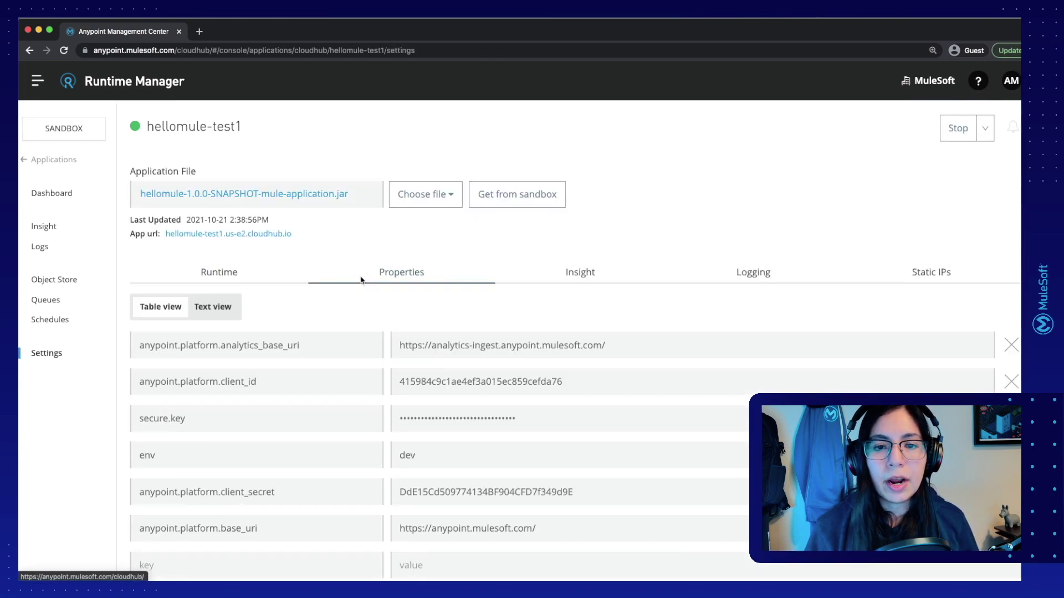
pyautogui.click(240, 420)
pyautogui.doubleClick(418, 421)
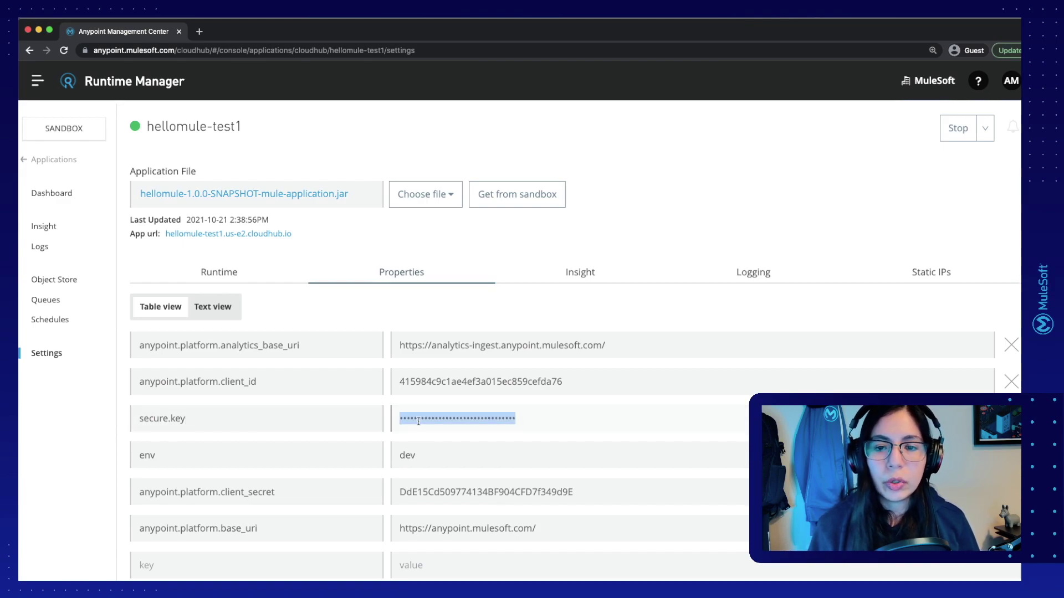
pyautogui.write('mulesoft')
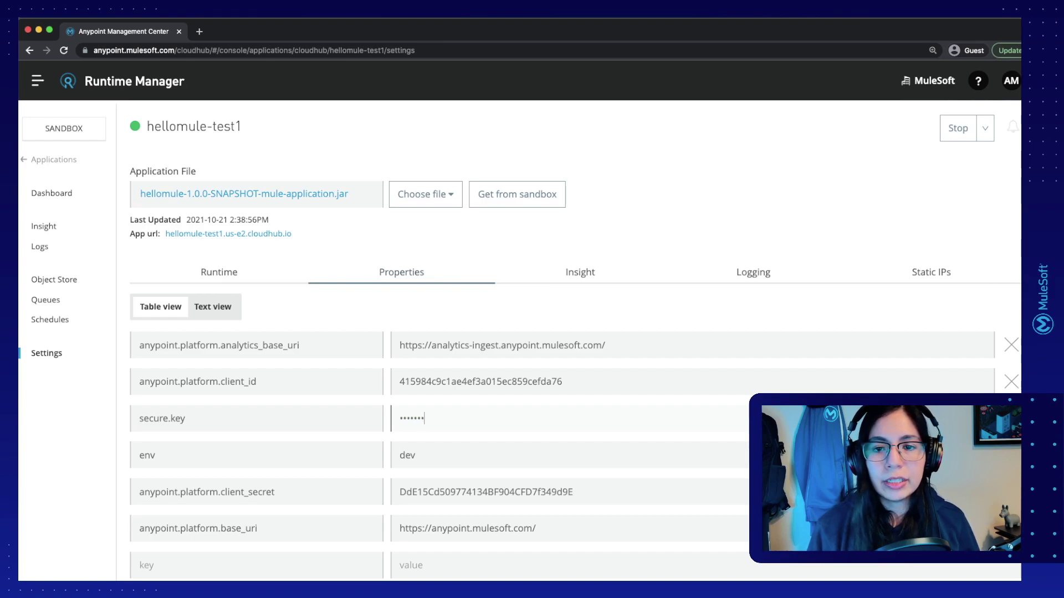
pyautogui.click(415, 118)
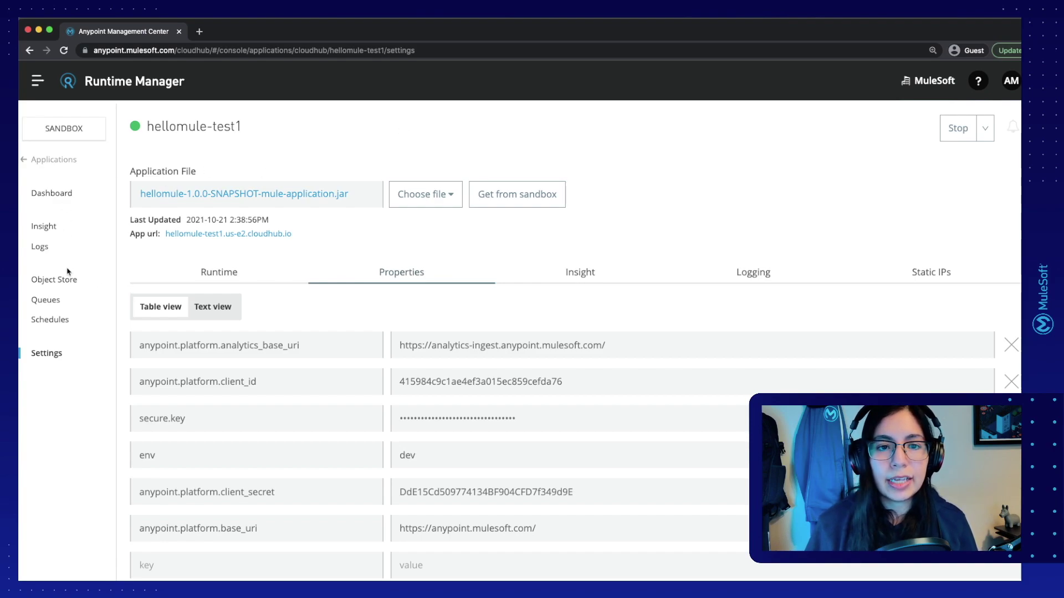
pyautogui.click(45, 251)
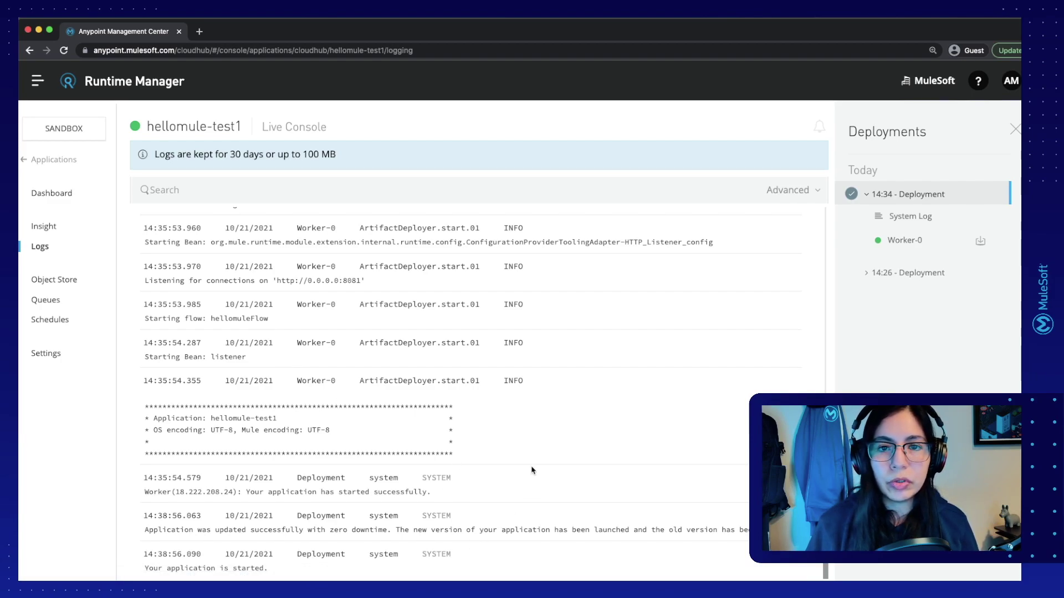
# Step: Send Postman's GET to hellomule-test1.us-e2.cloudhub.io/hellomule and view the decrypted dev credentials in the logs
pyautogui.hotkey('ctrl', 'Left')
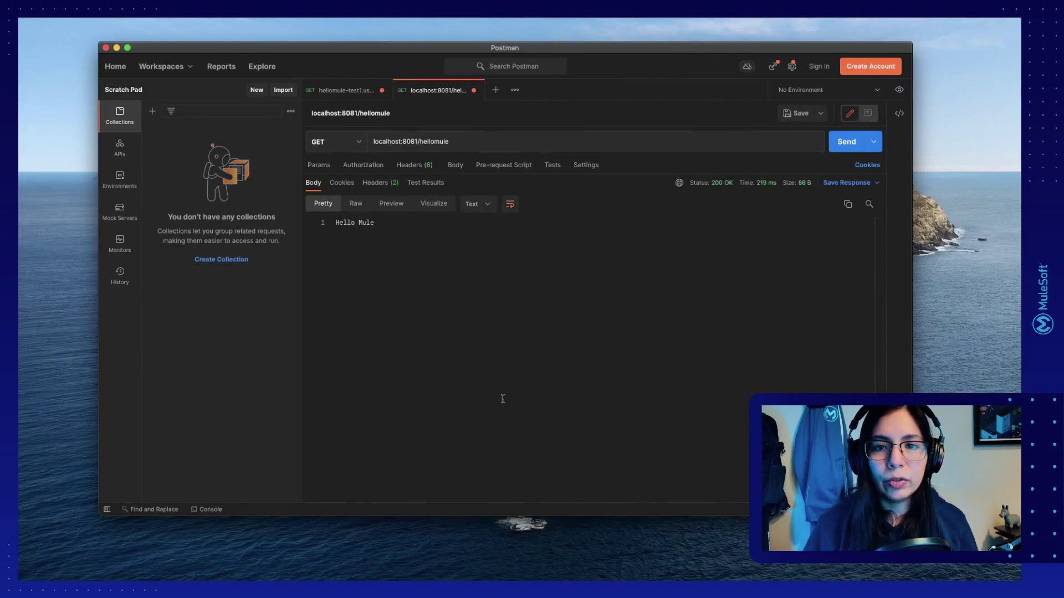
pyautogui.click(348, 94)
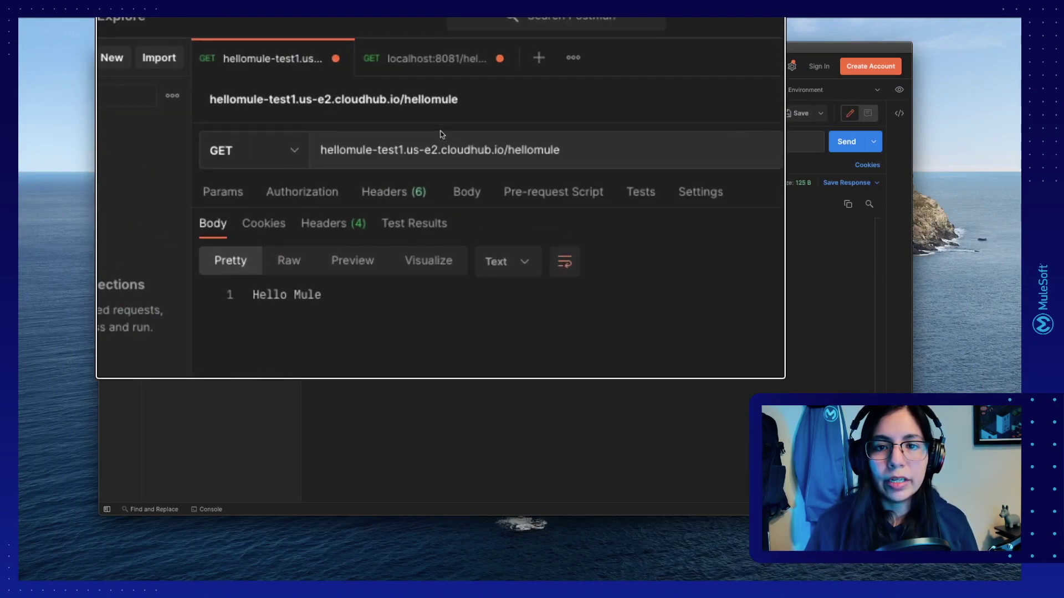
pyautogui.click(846, 142)
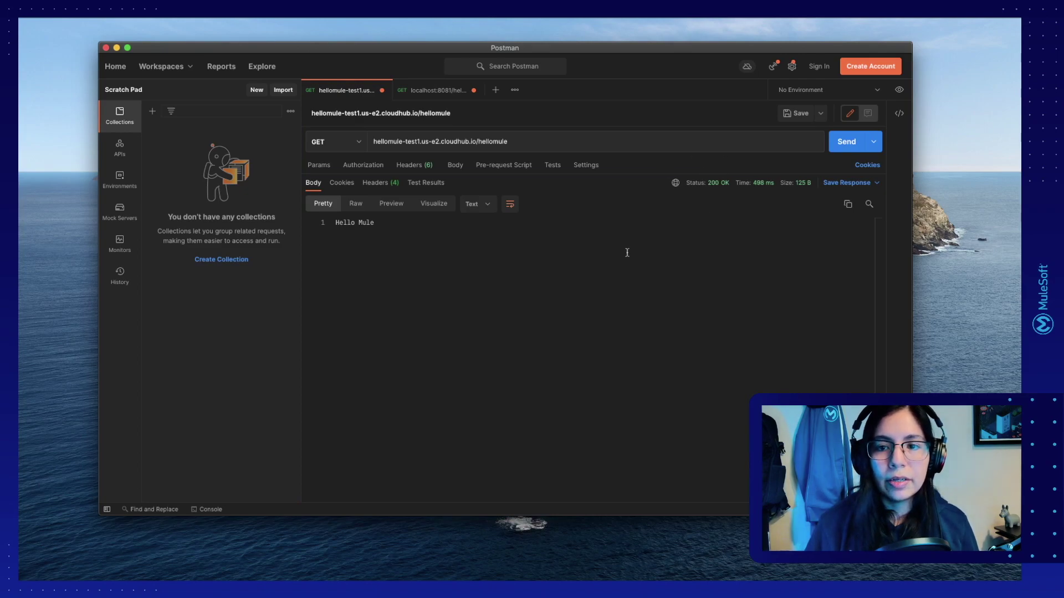
pyautogui.press('super+Tab')
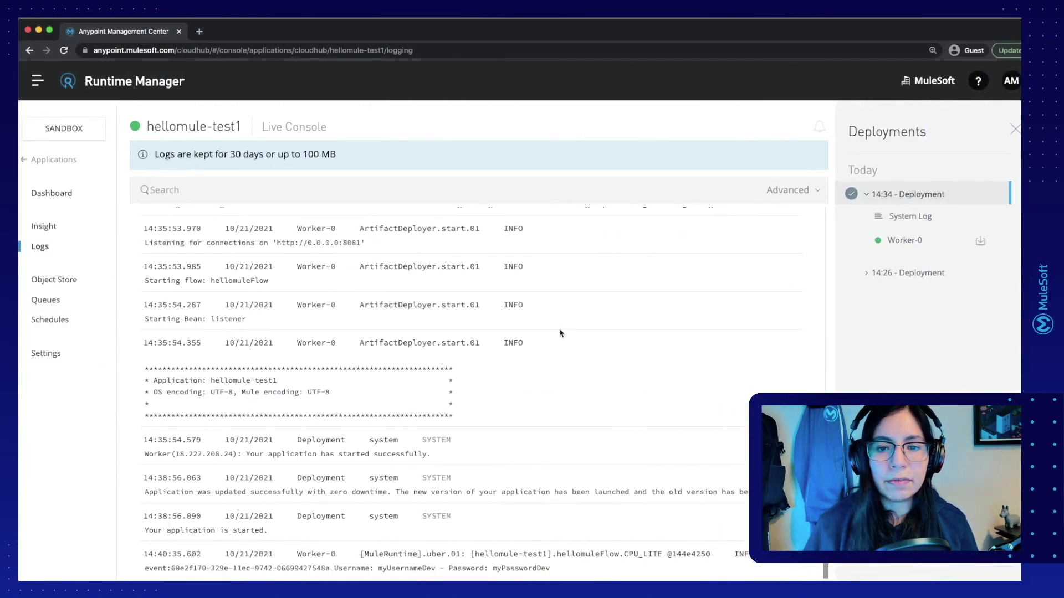
pyautogui.scroll(-1, 549, 377)
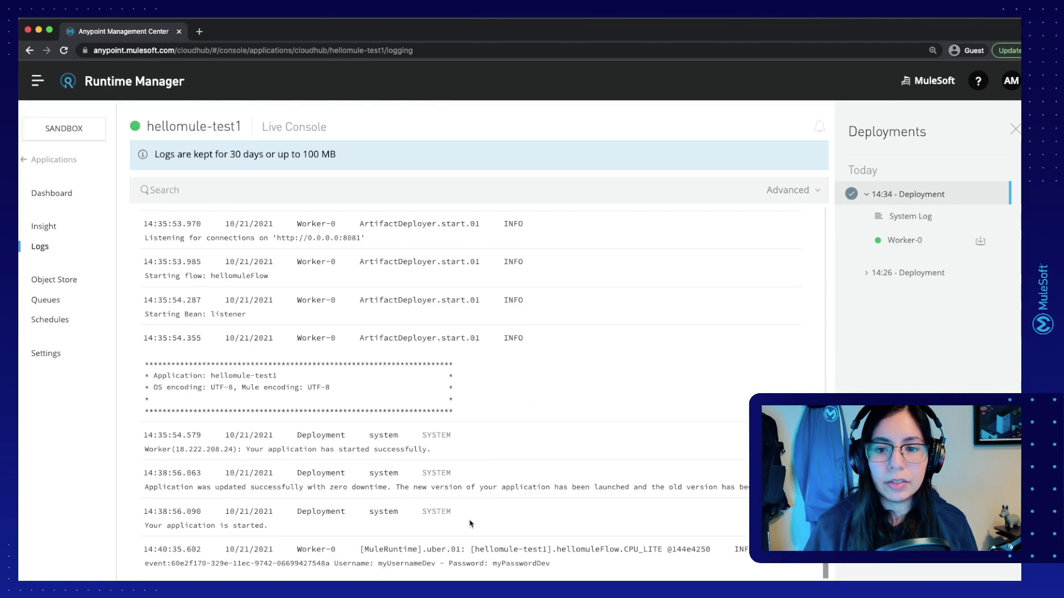